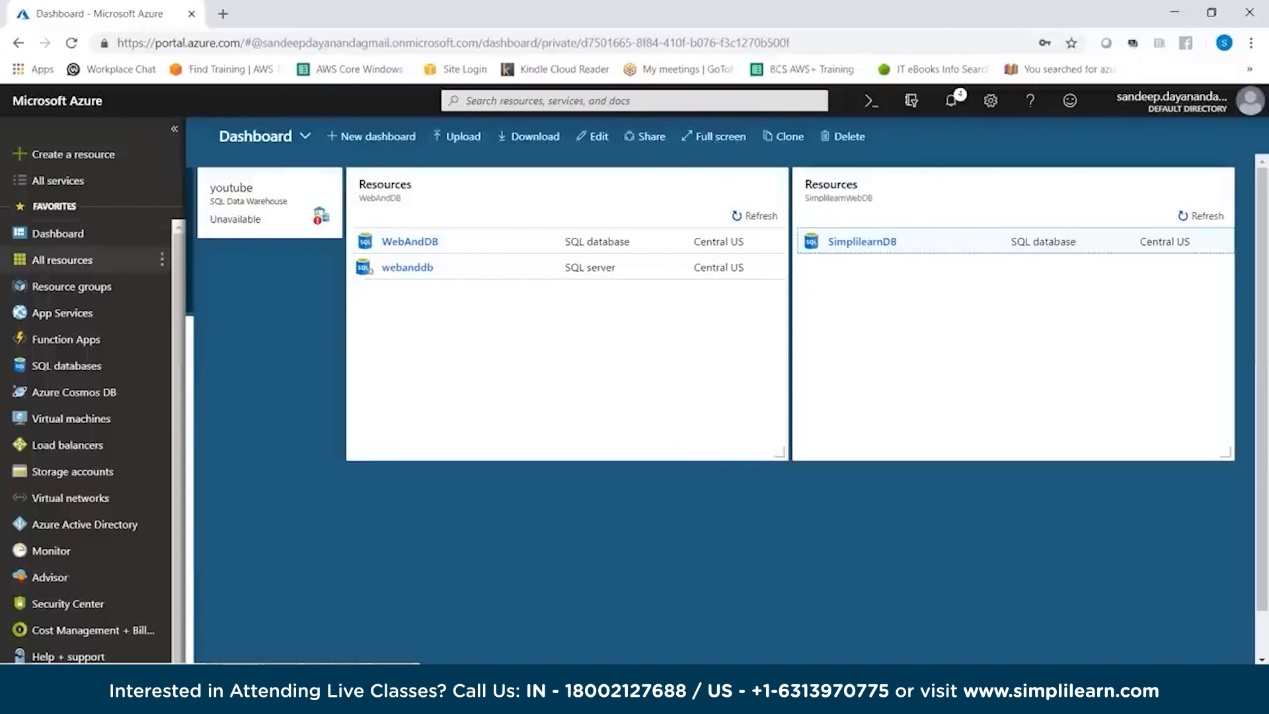
Create a resource group named AzureSimplilearn under the Free Trial subscription in Central US and open it from the refreshed list
left_click(71, 286)
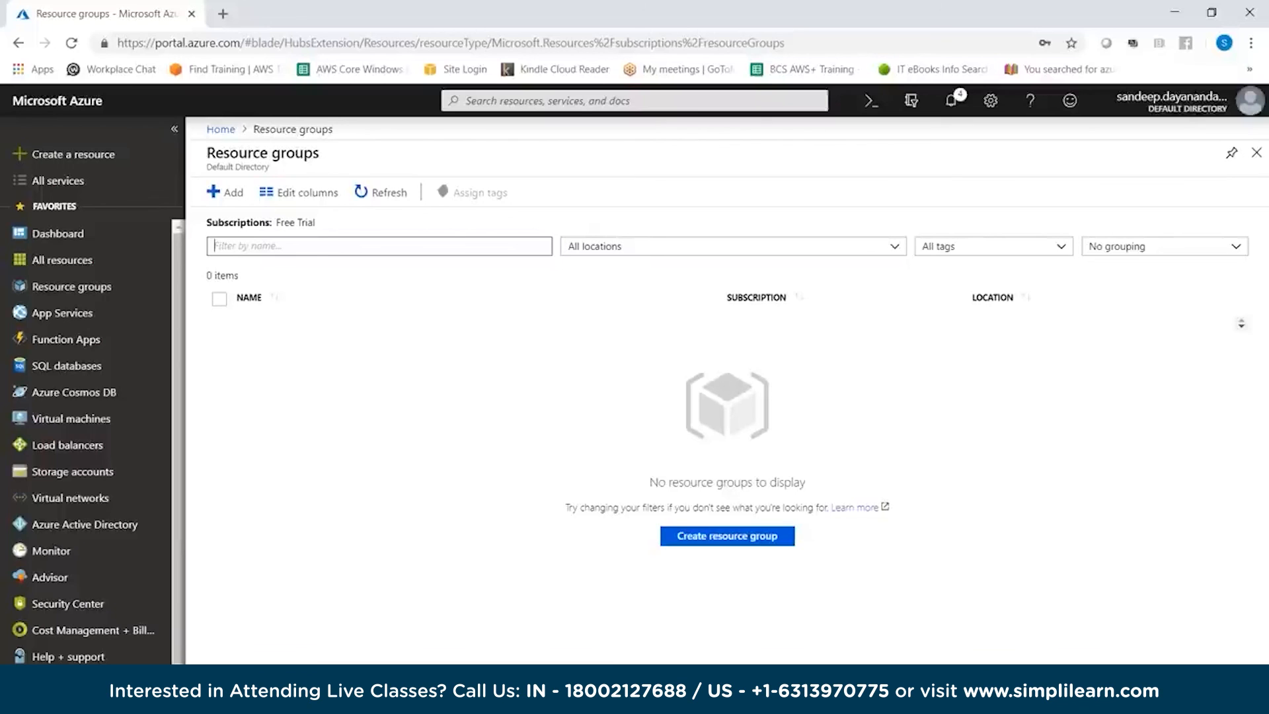
key("alt+Tab")
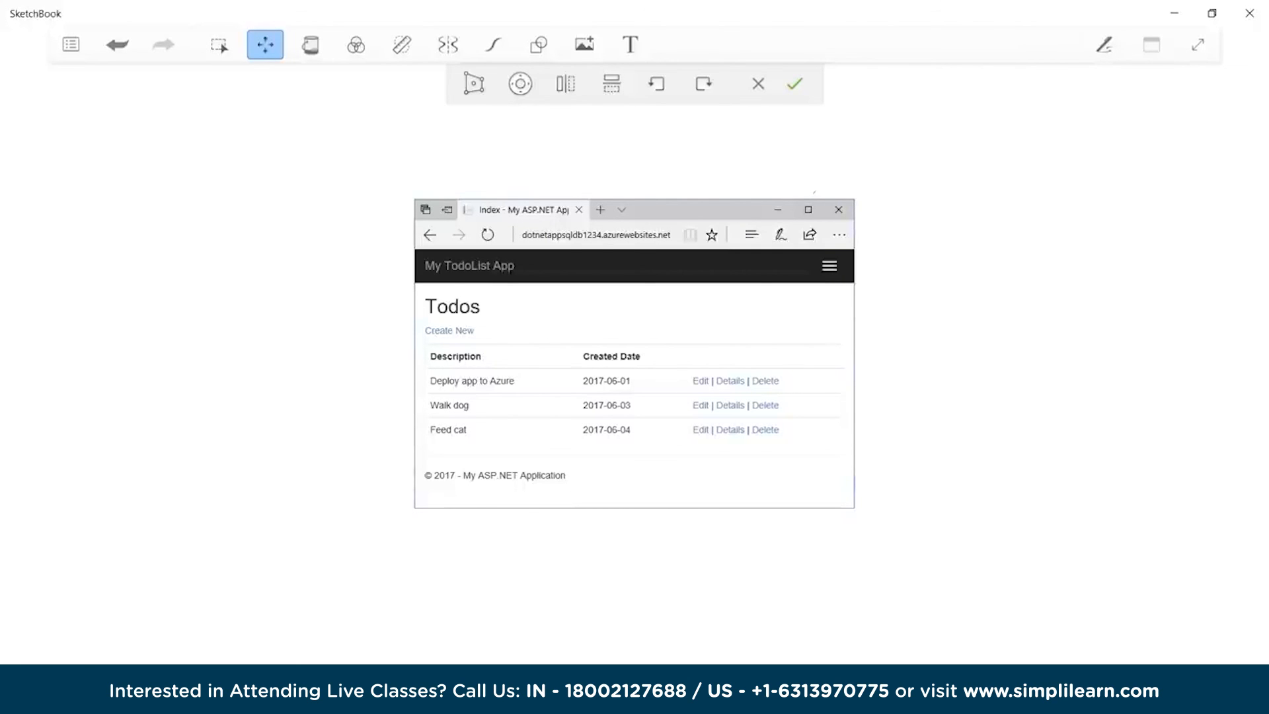
left_click(1174, 13)
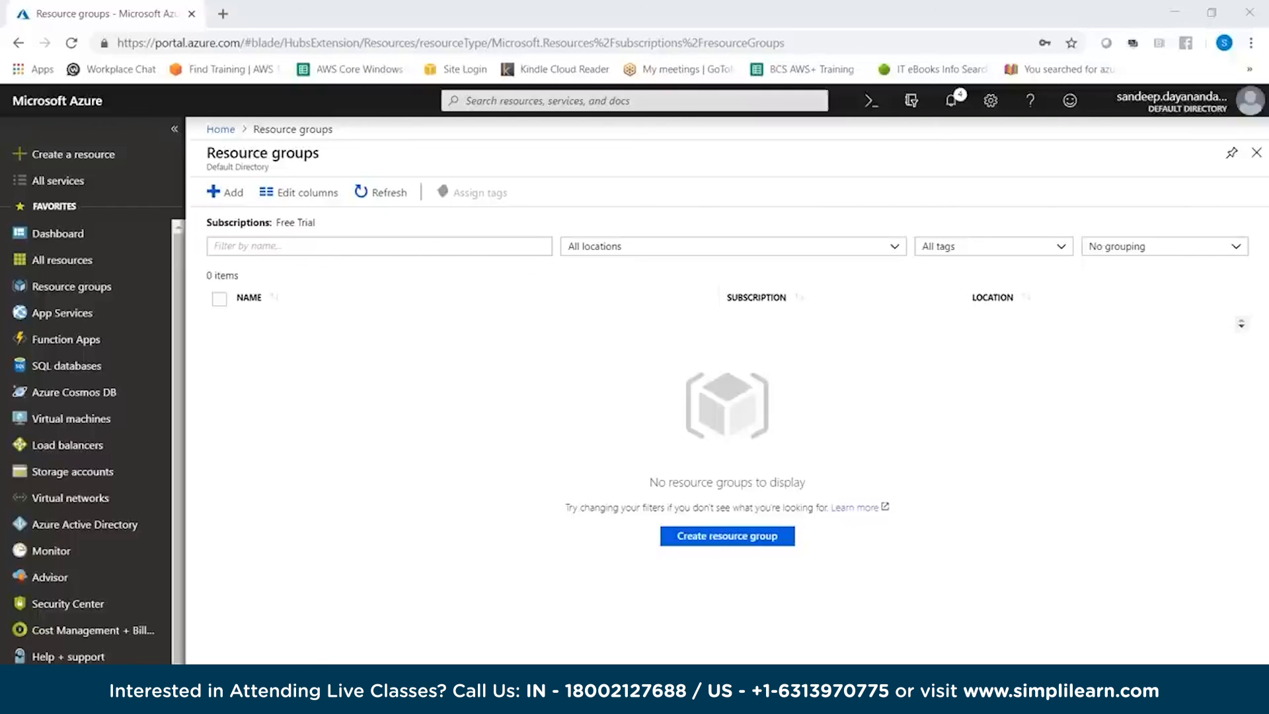
left_click(727, 536)
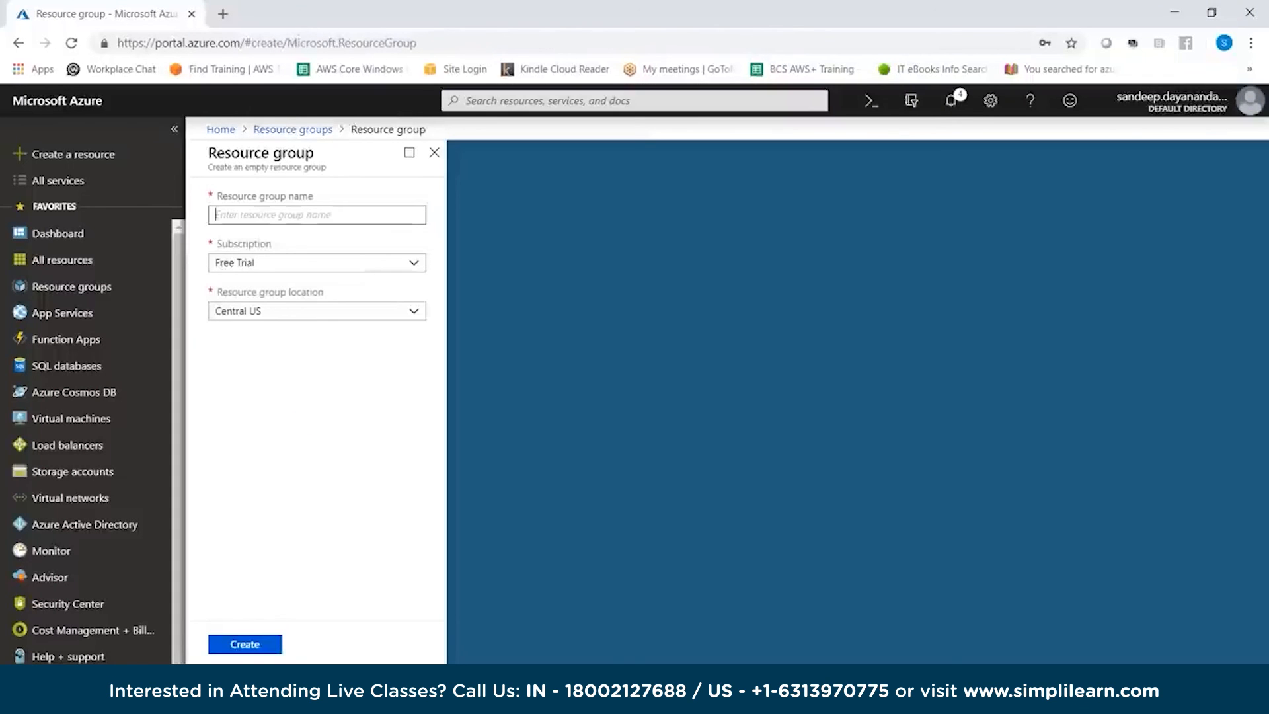
type("AzureSimplilearn")
left_click(317, 263)
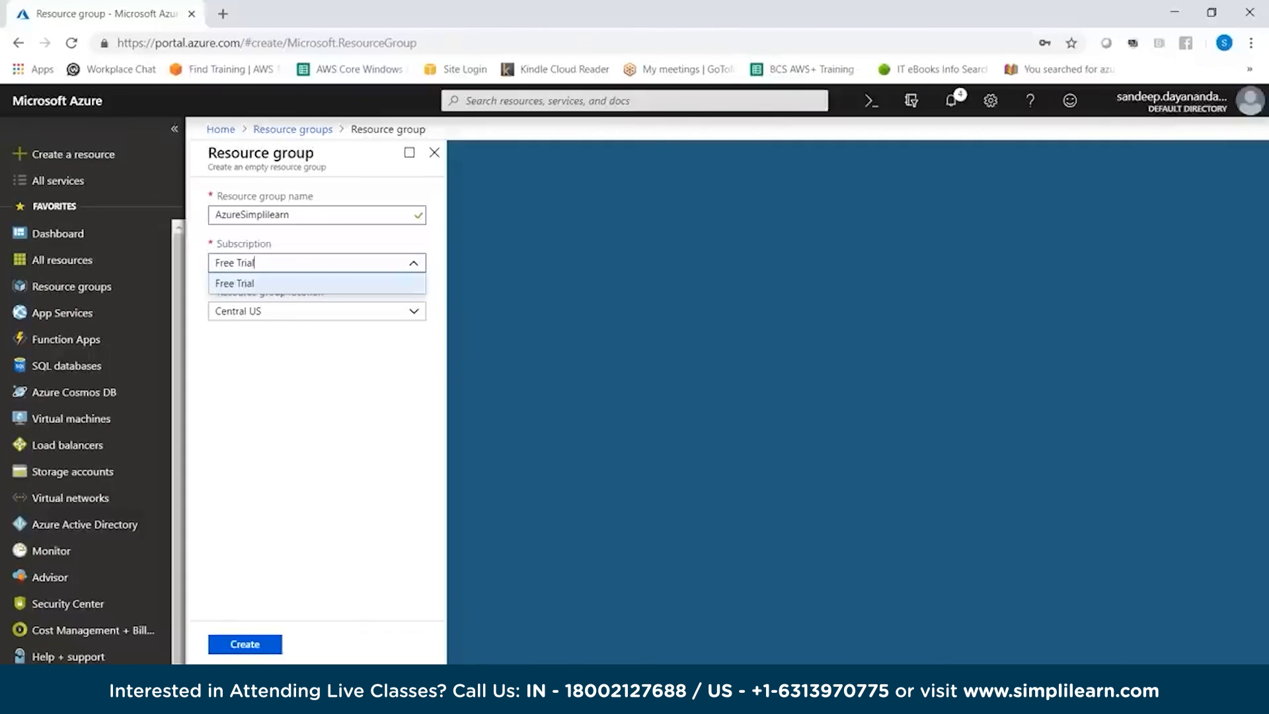
left_click(317, 311)
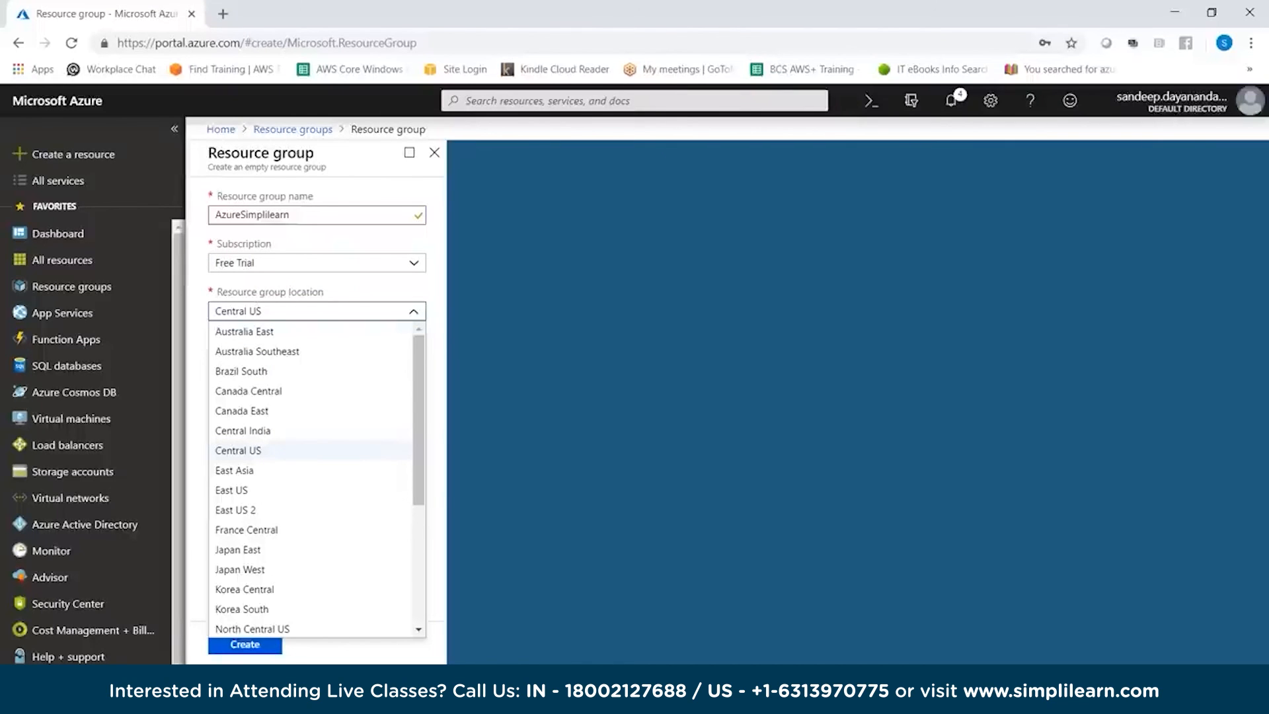
left_click(255, 310)
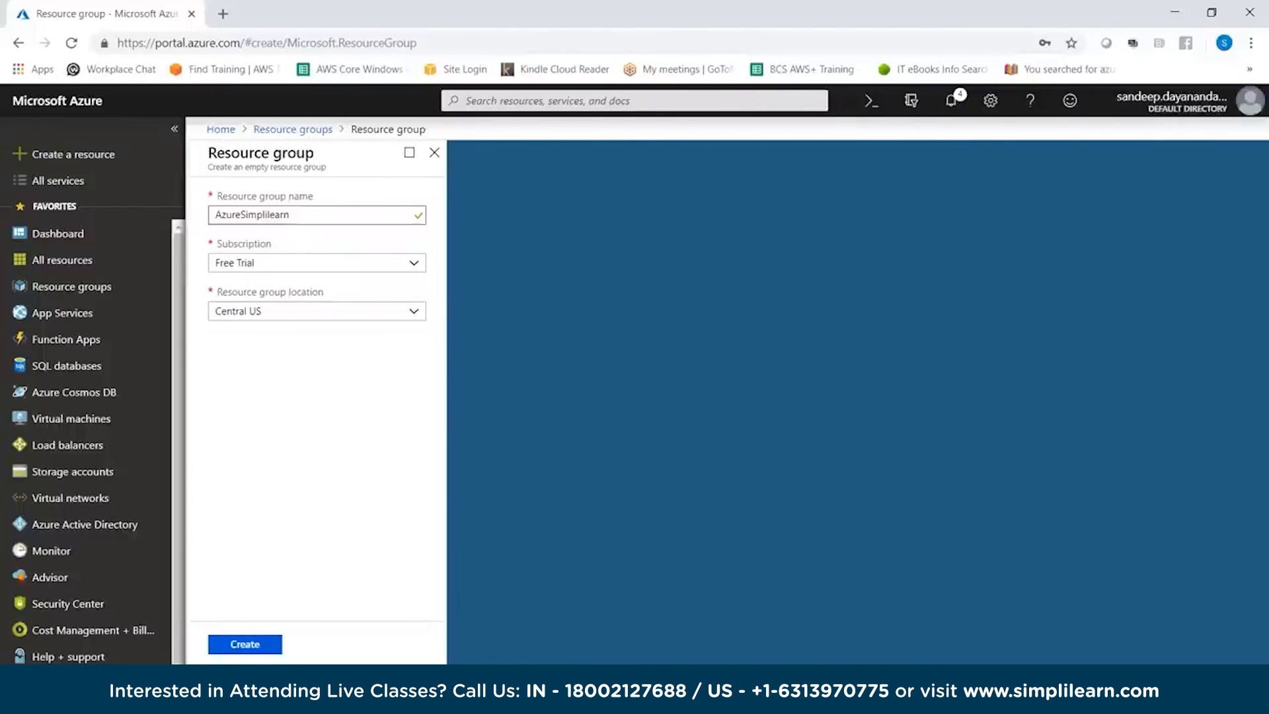
left_click(245, 643)
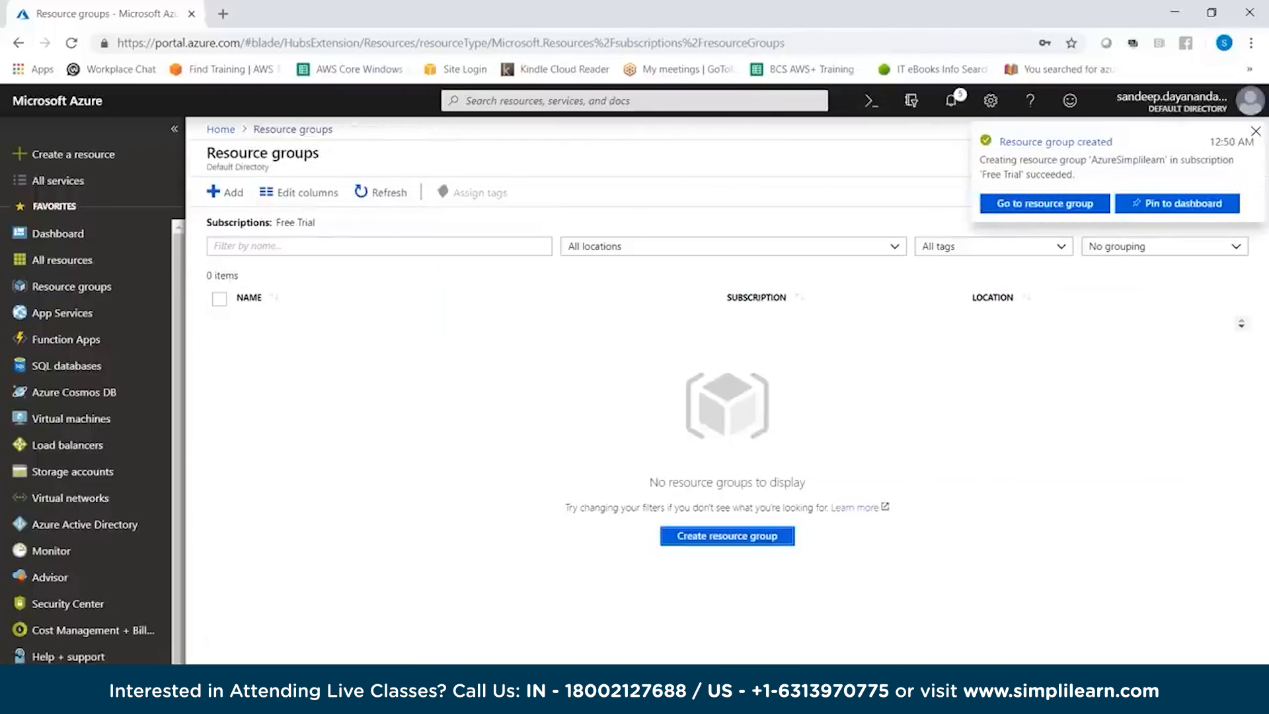
left_click(381, 192)
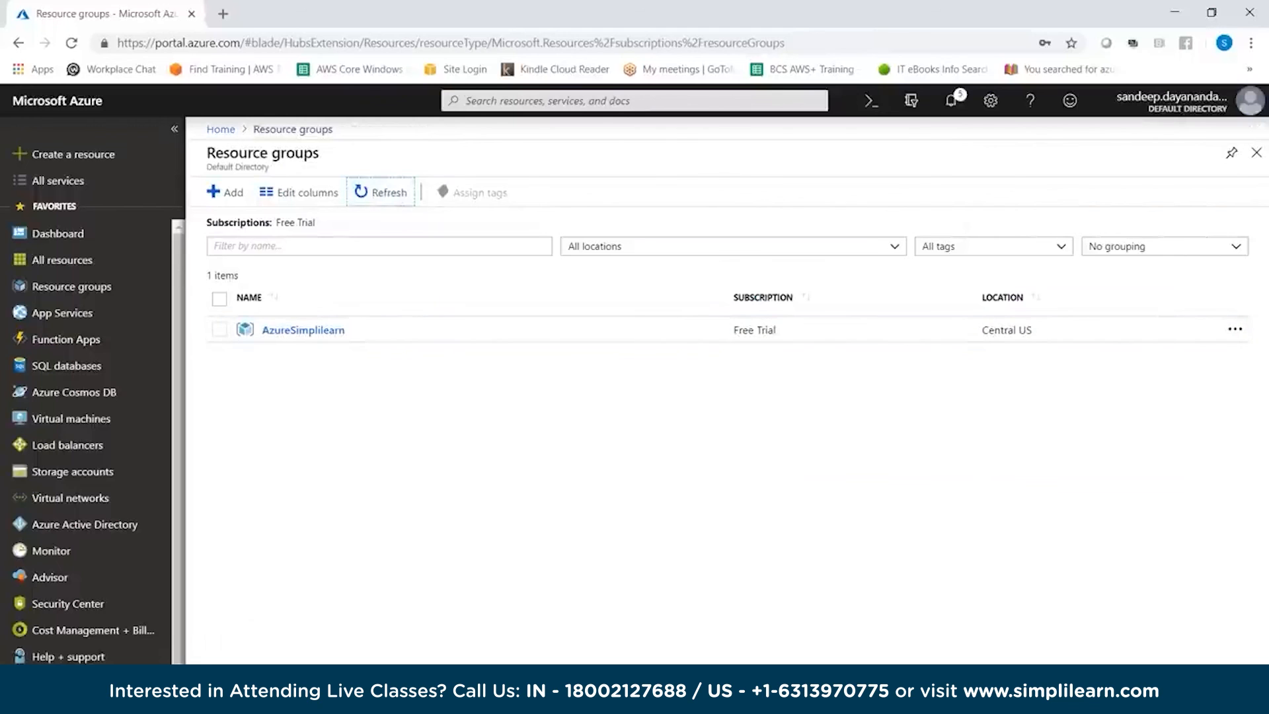
left_click(302, 330)
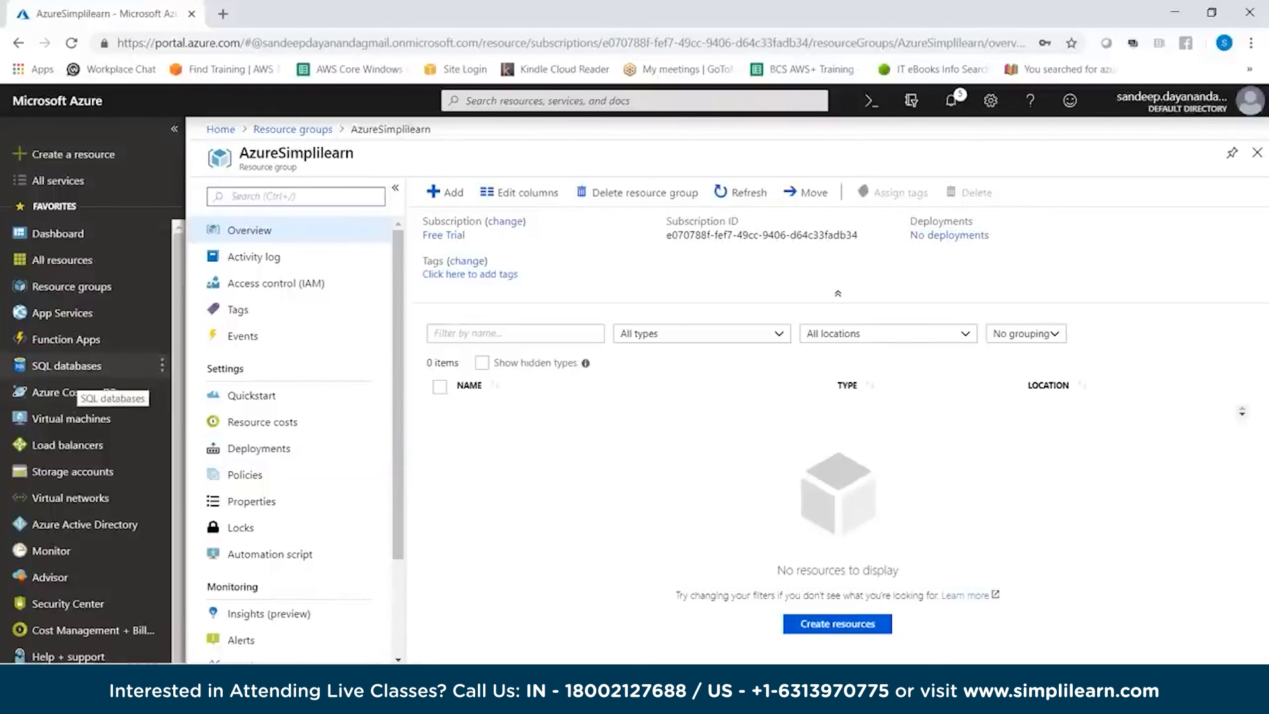
Start creating a new Microsoft Web App from the App Services marketplace
left_click(62, 313)
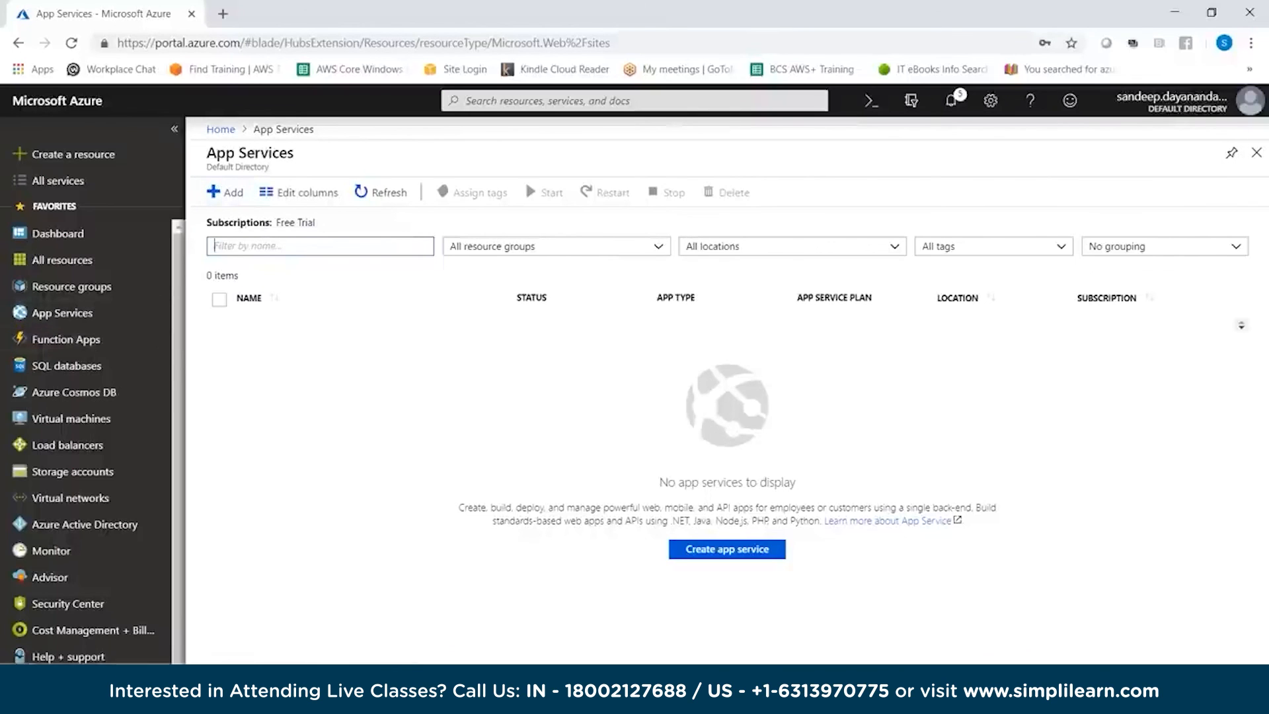
left_click(225, 191)
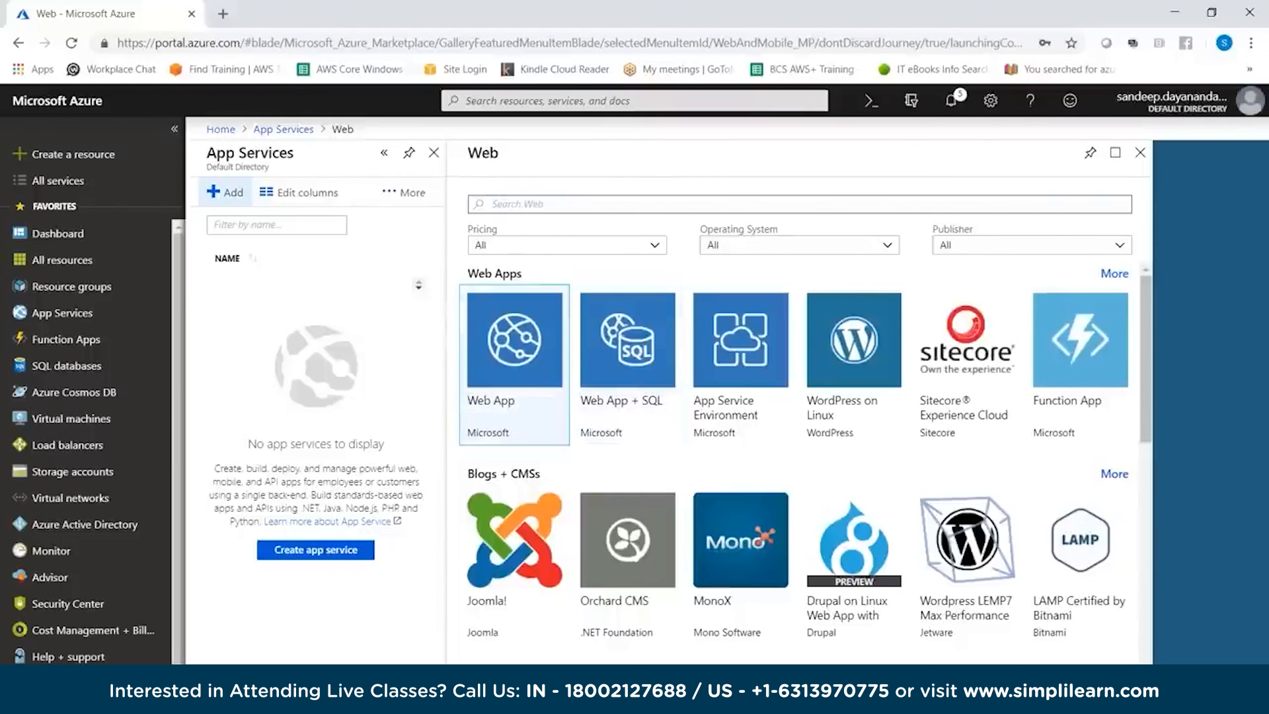
left_click(514, 357)
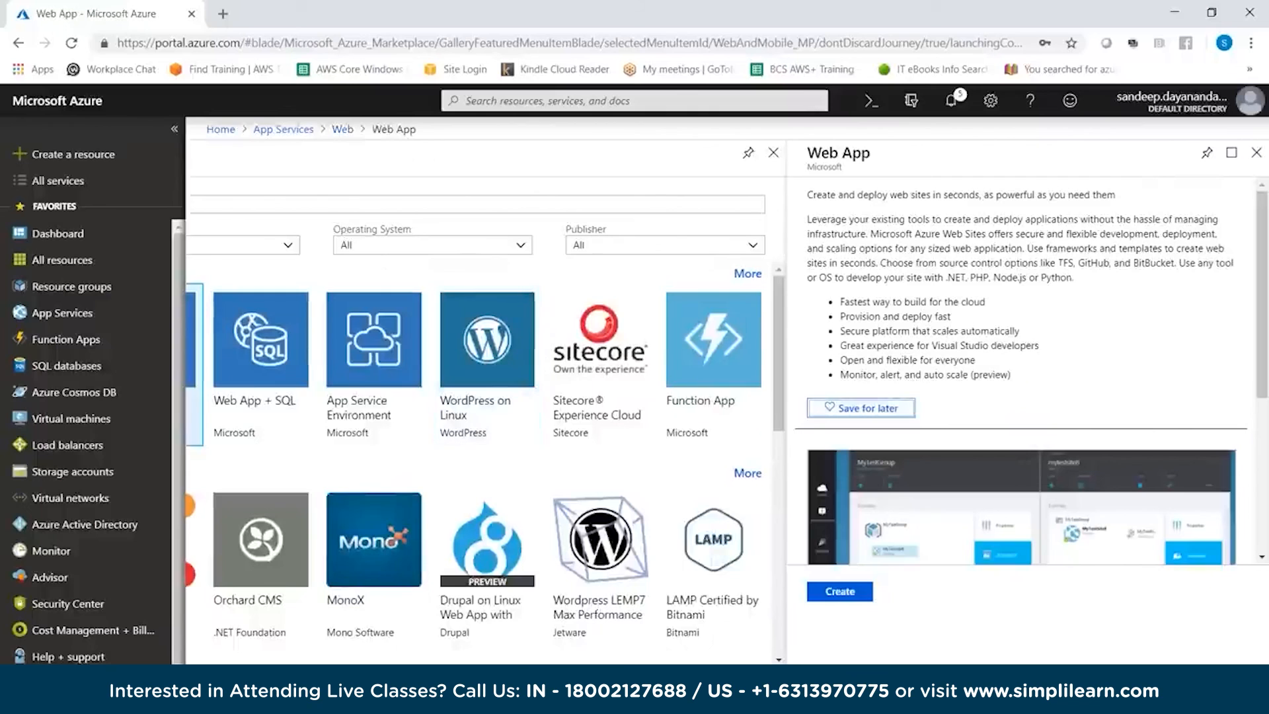
scroll(1020, 369, "down", 2)
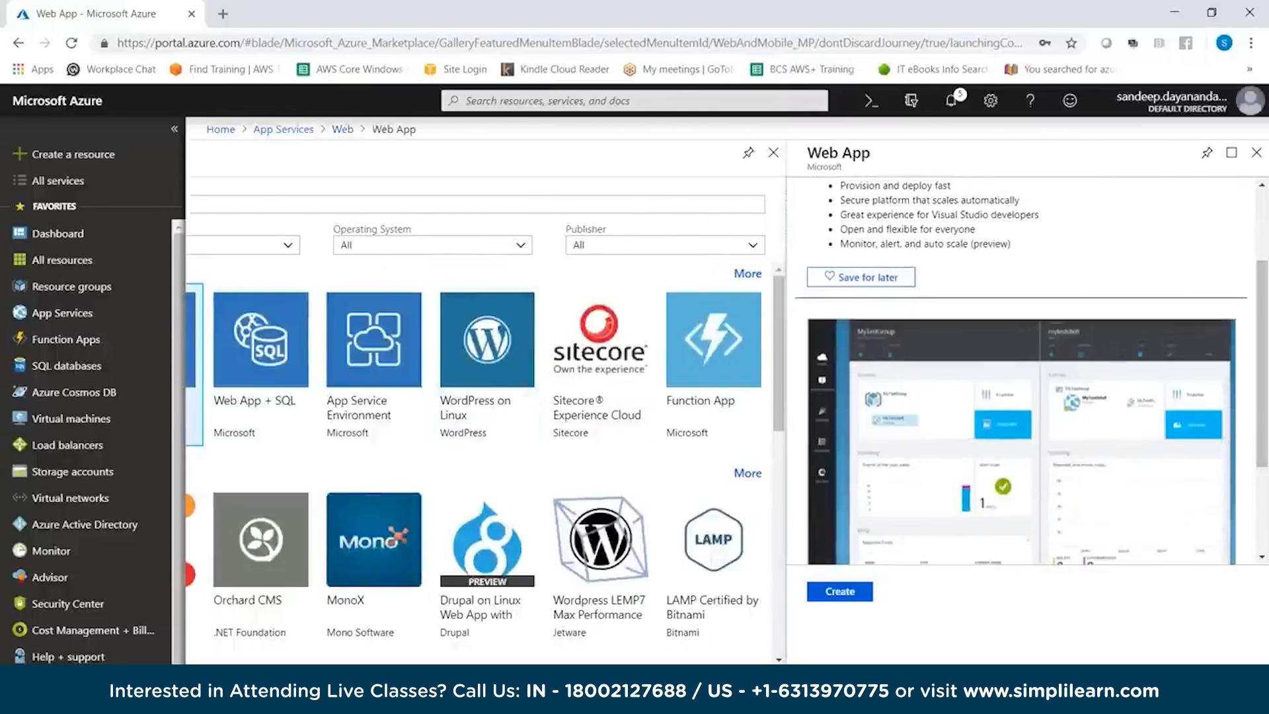
left_click(839, 591)
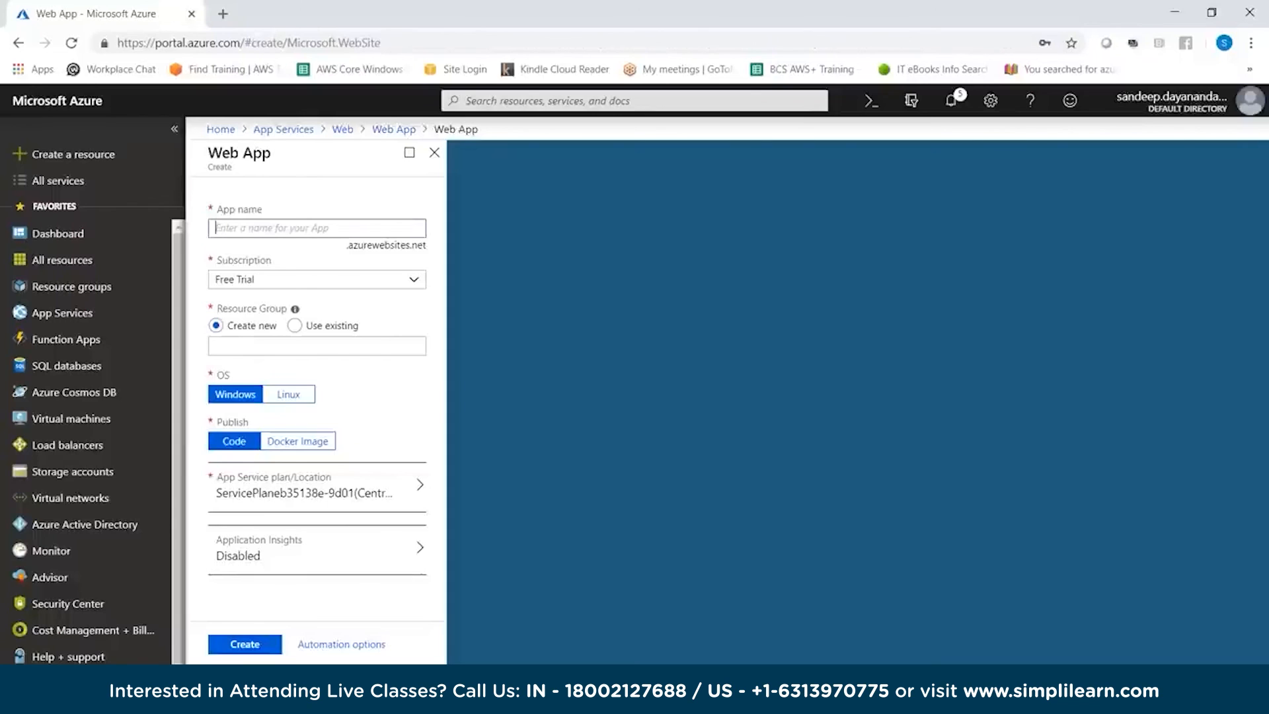
Name the web app AzureSLWEBAPP, assign it to the existing AzureSimplilearn resource group, and create it
type("AzureSL")
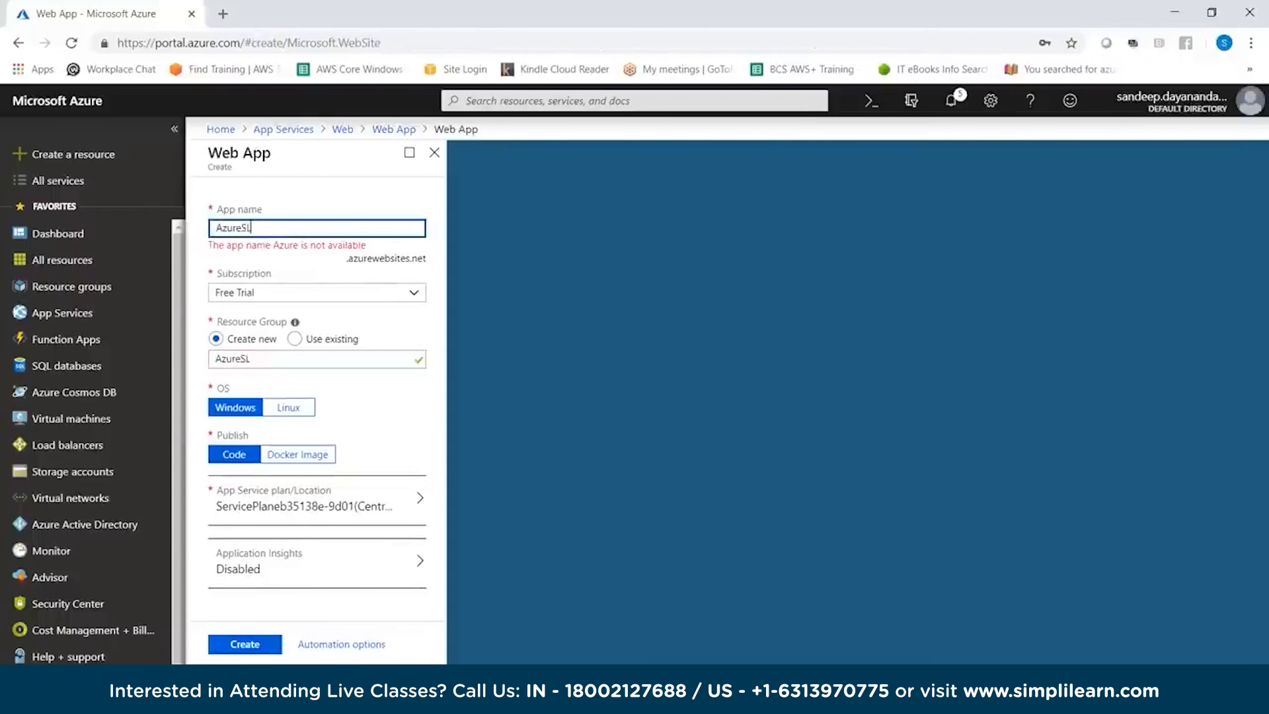
type("WEBAPP")
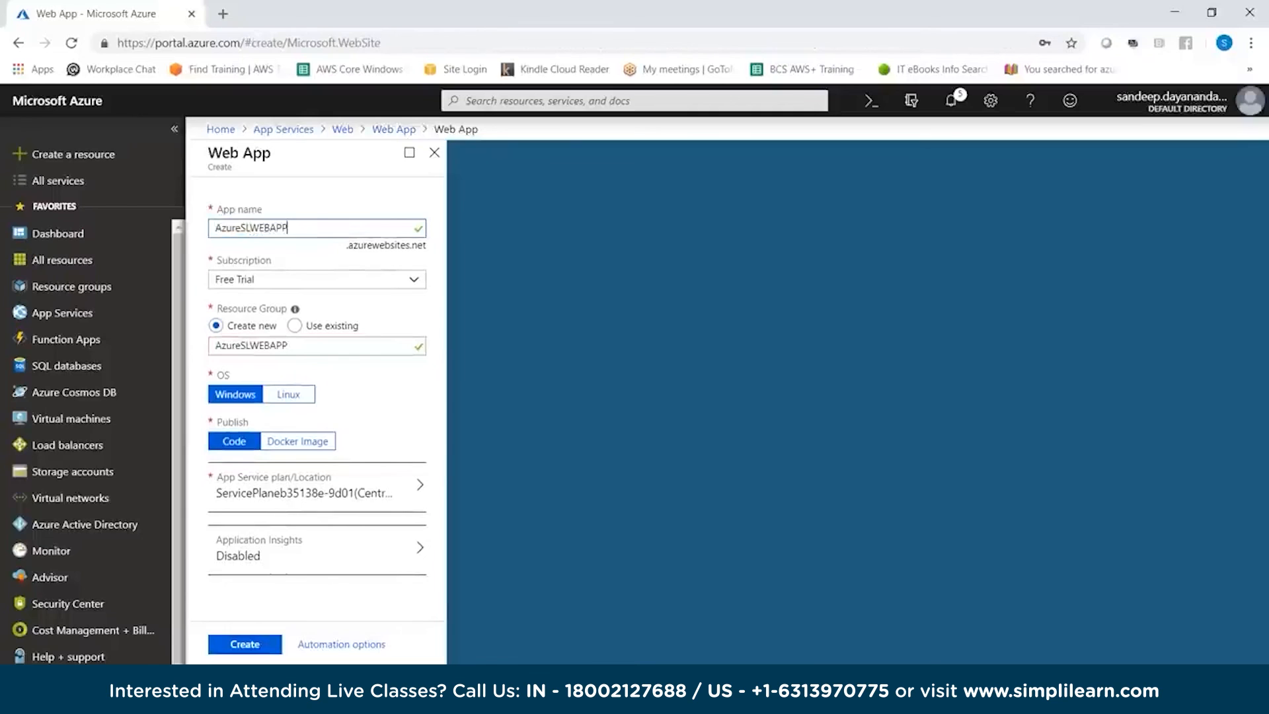
left_click(295, 326)
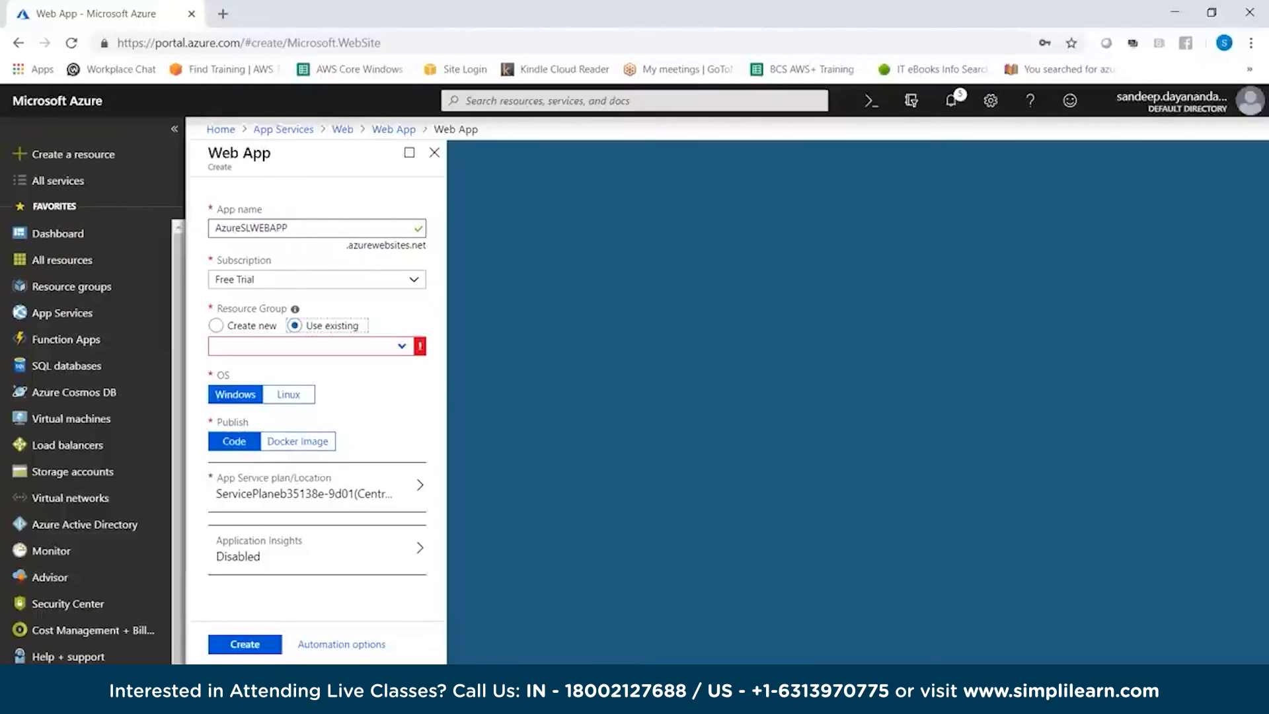
left_click(310, 346)
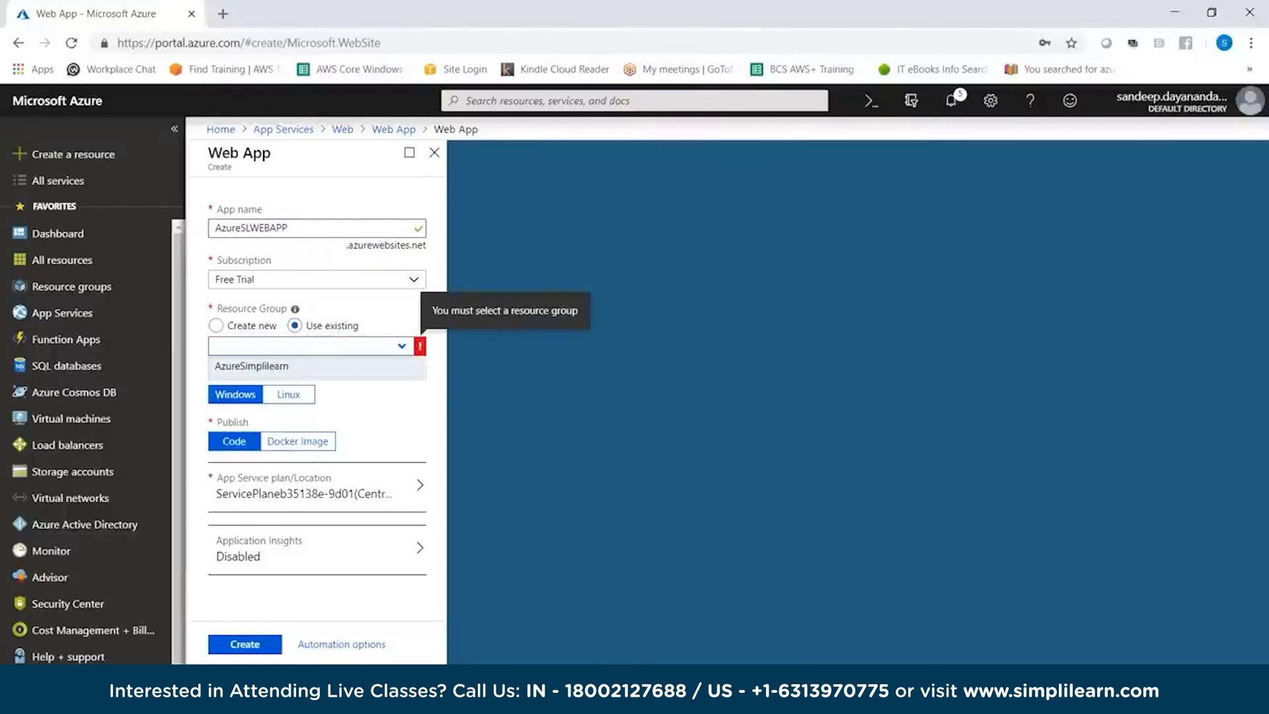
left_click(252, 367)
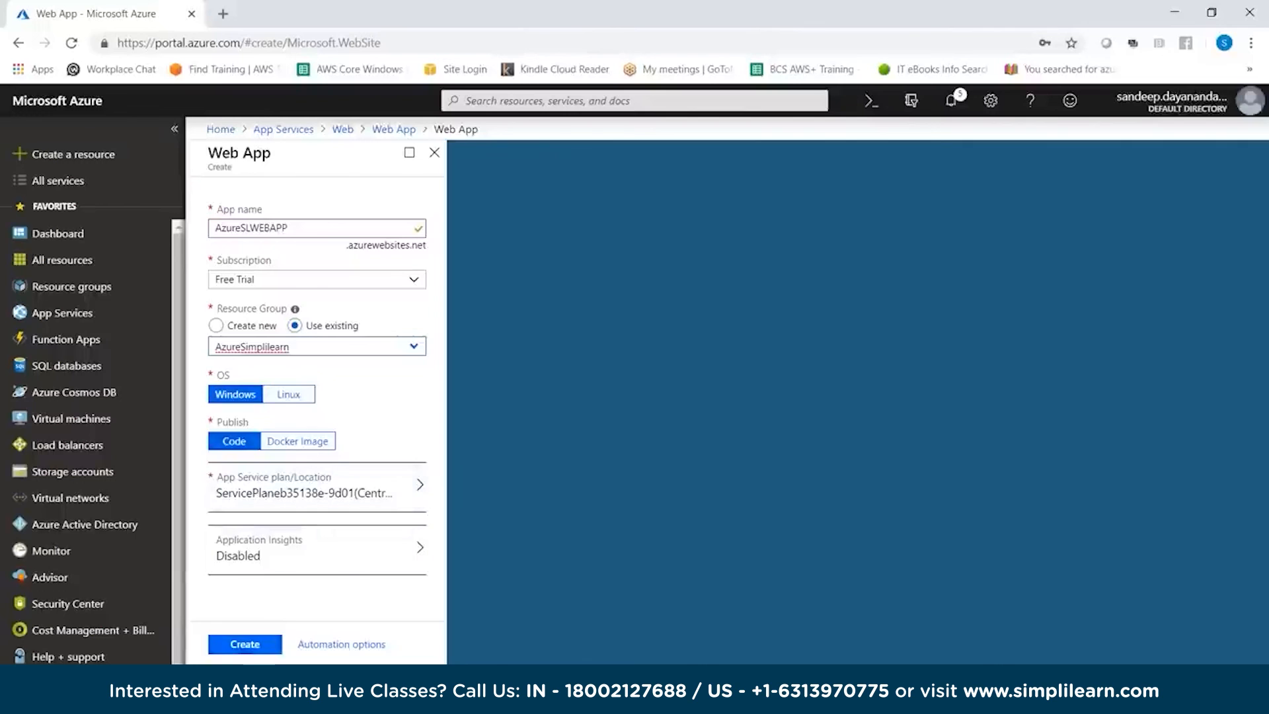
left_click(245, 643)
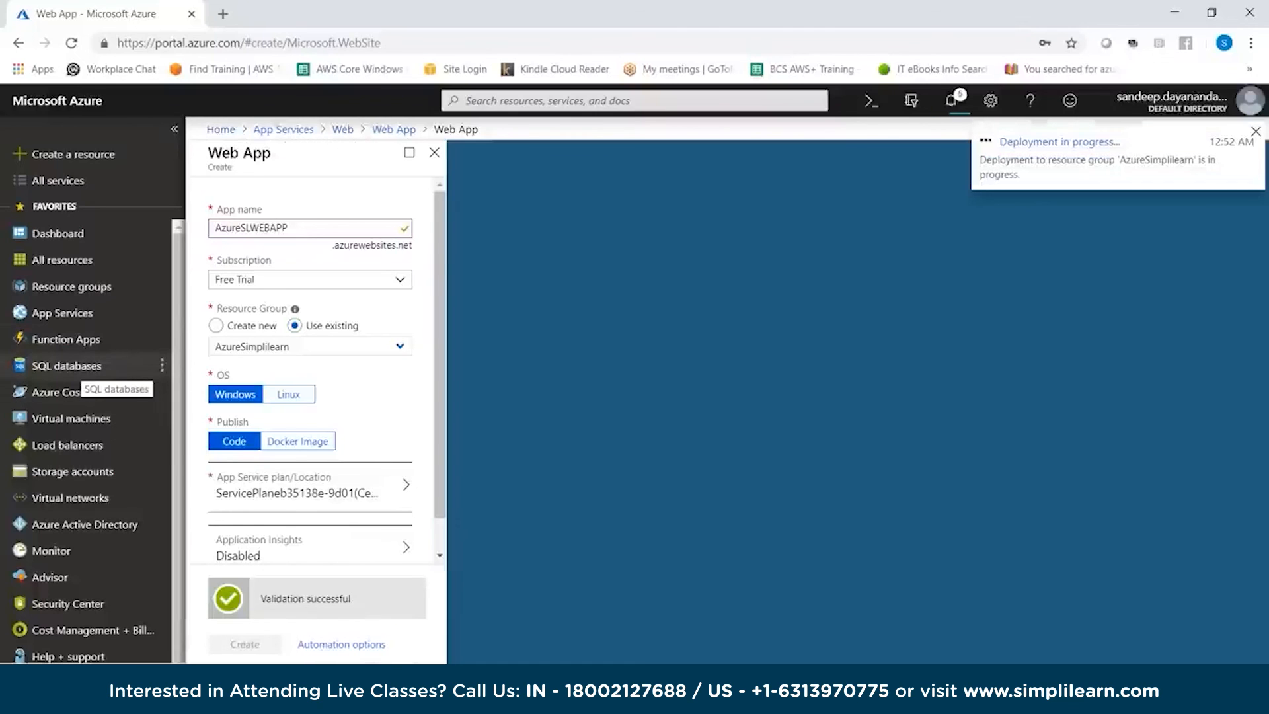
In a new browser tab, start a new SQL database named AzureSLDB in the AzureSimplilearn resource group
right_click(91, 364)
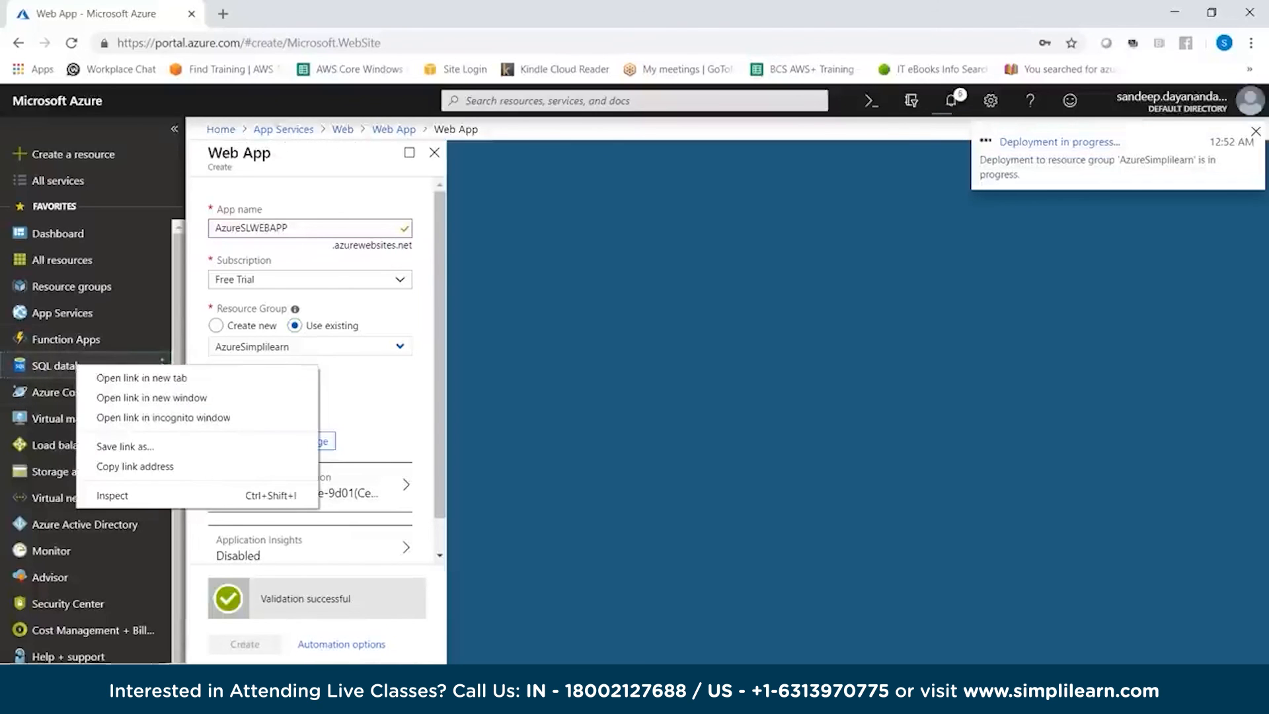
left_click(126, 371)
left_click(295, 14)
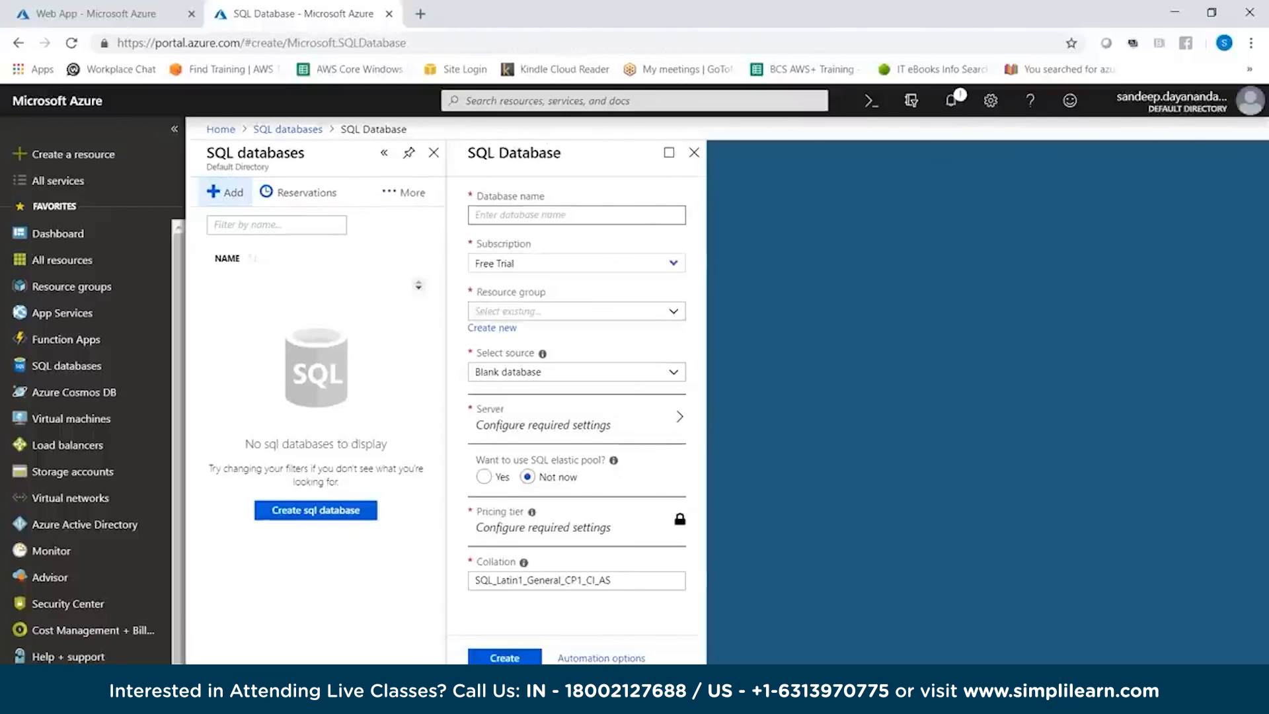
type("AzureSLDB")
left_click(577, 311)
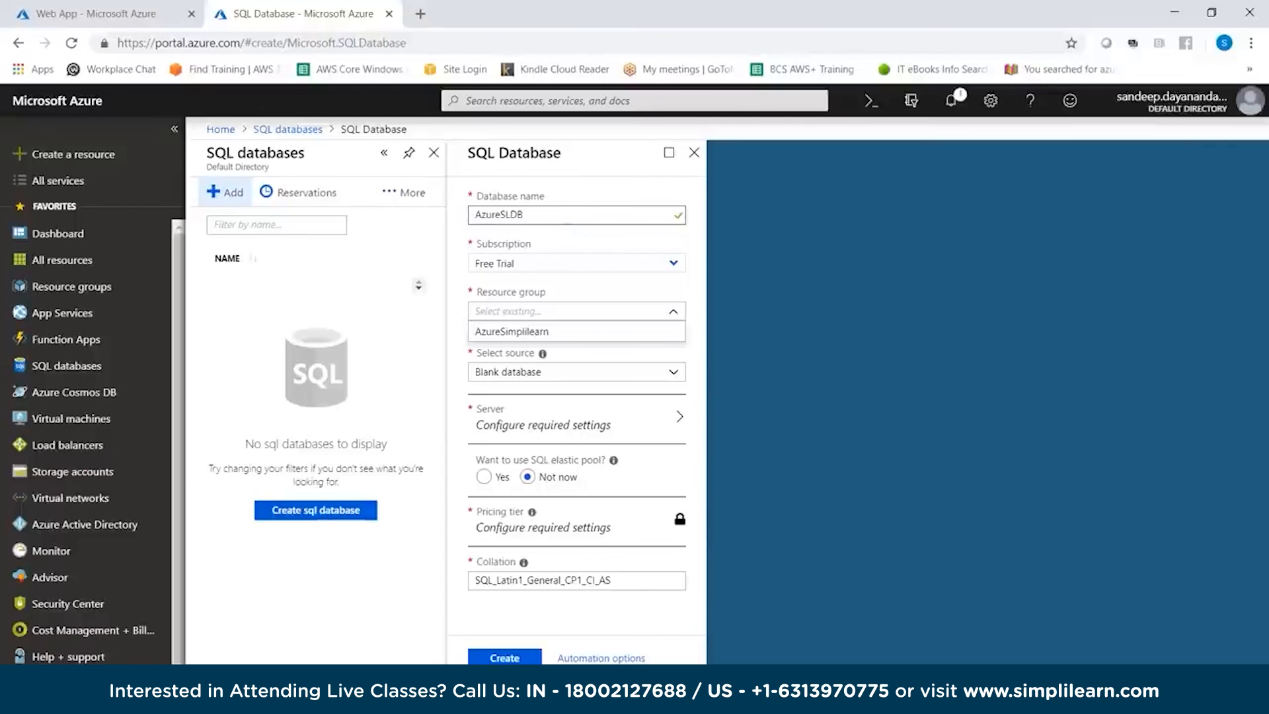
left_click(576, 331)
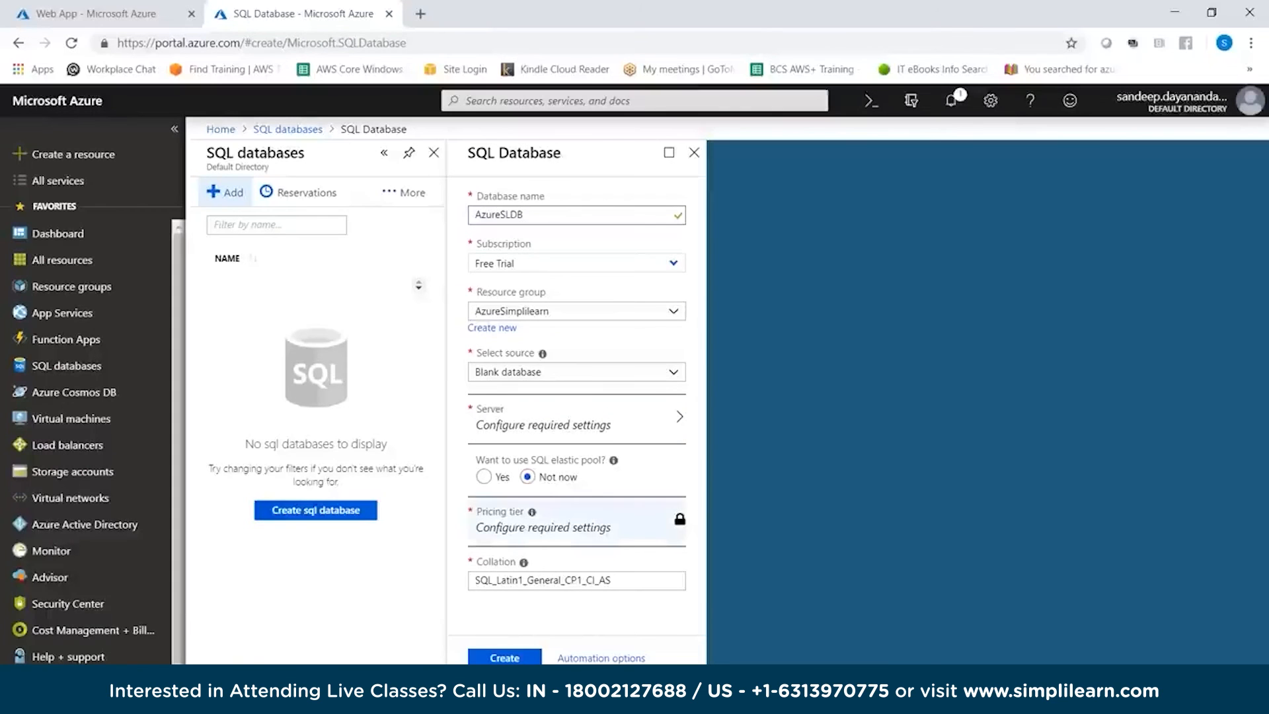
Start creating a new server for the AzureSLDB database and name it azuresldb
left_click(576, 419)
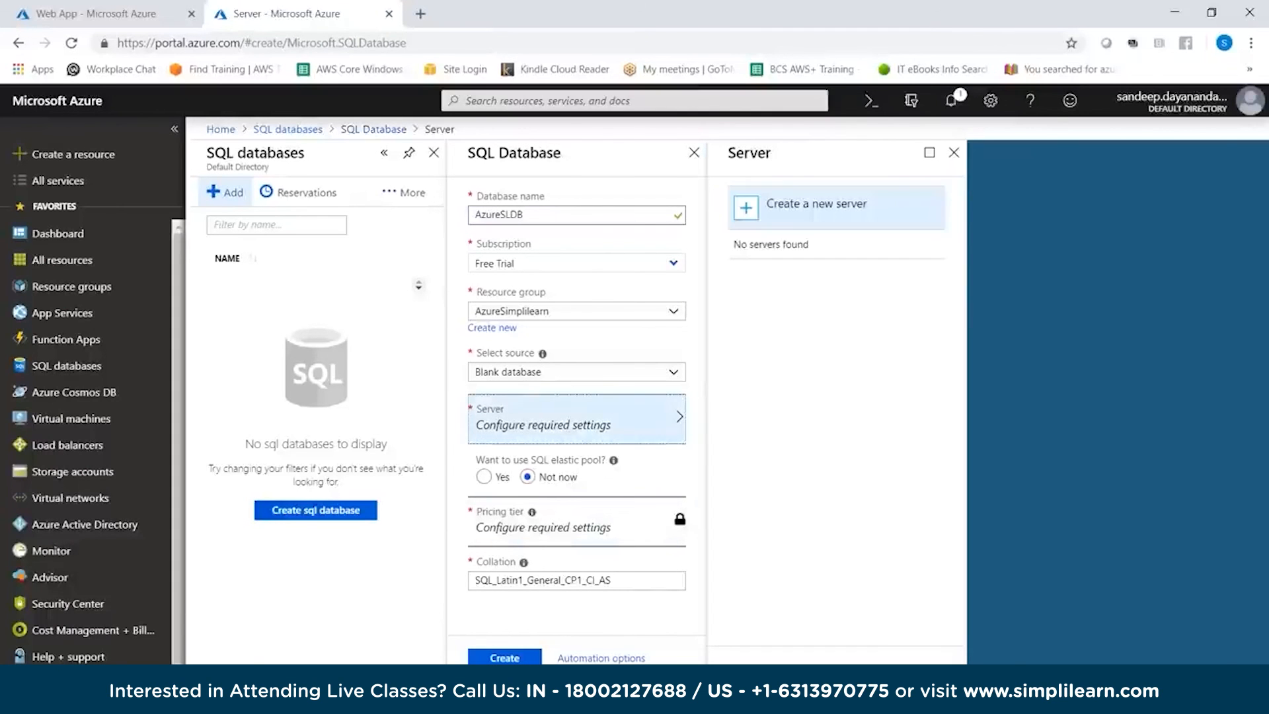
left_click(816, 206)
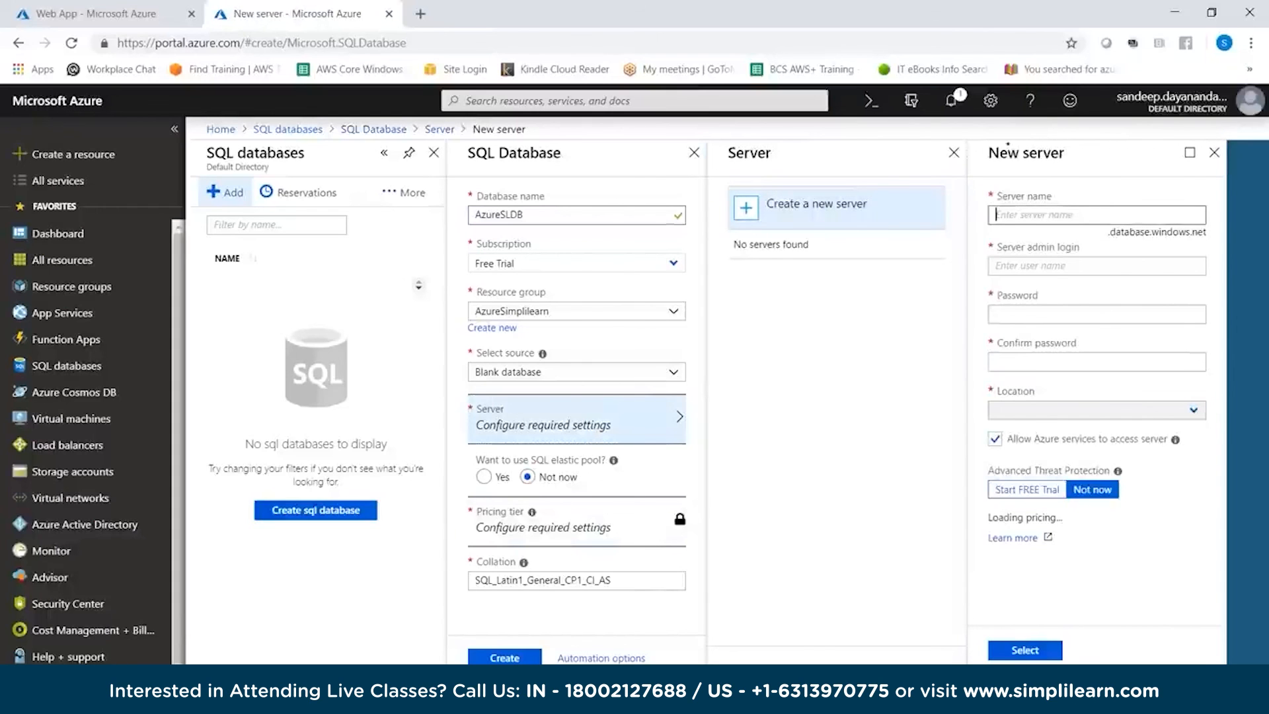
left_click(1096, 266)
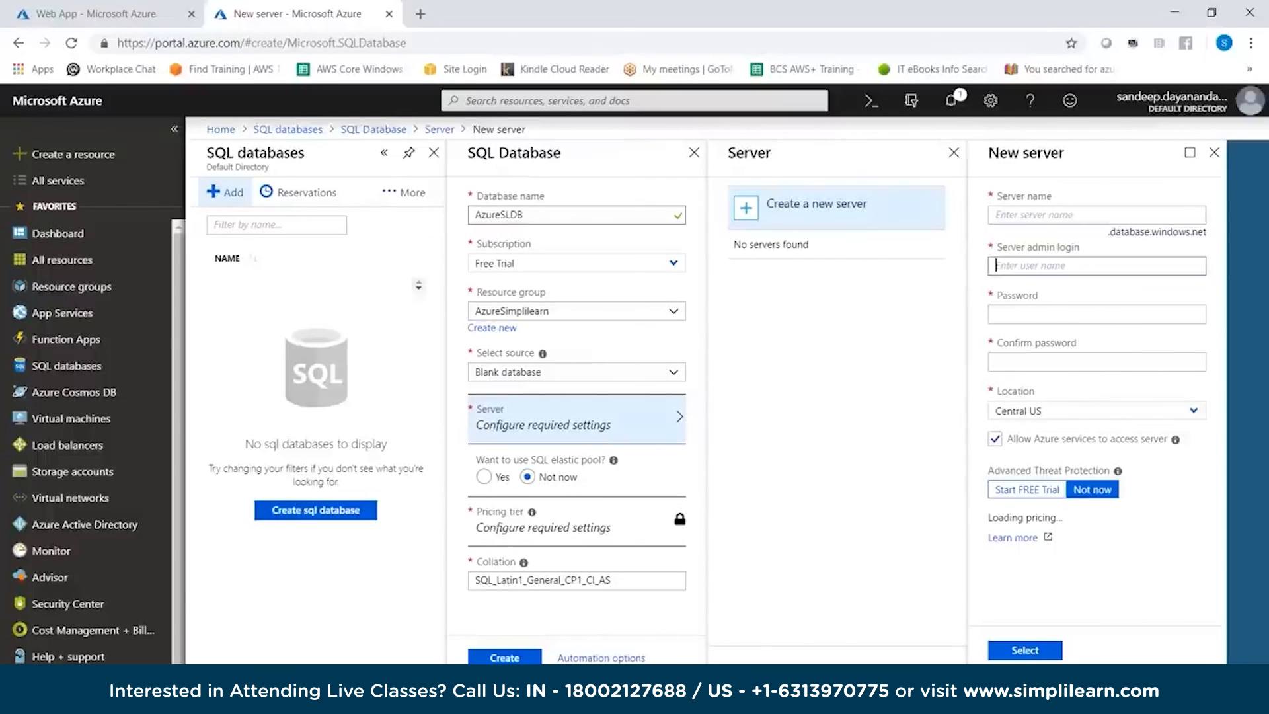
left_click(1096, 314)
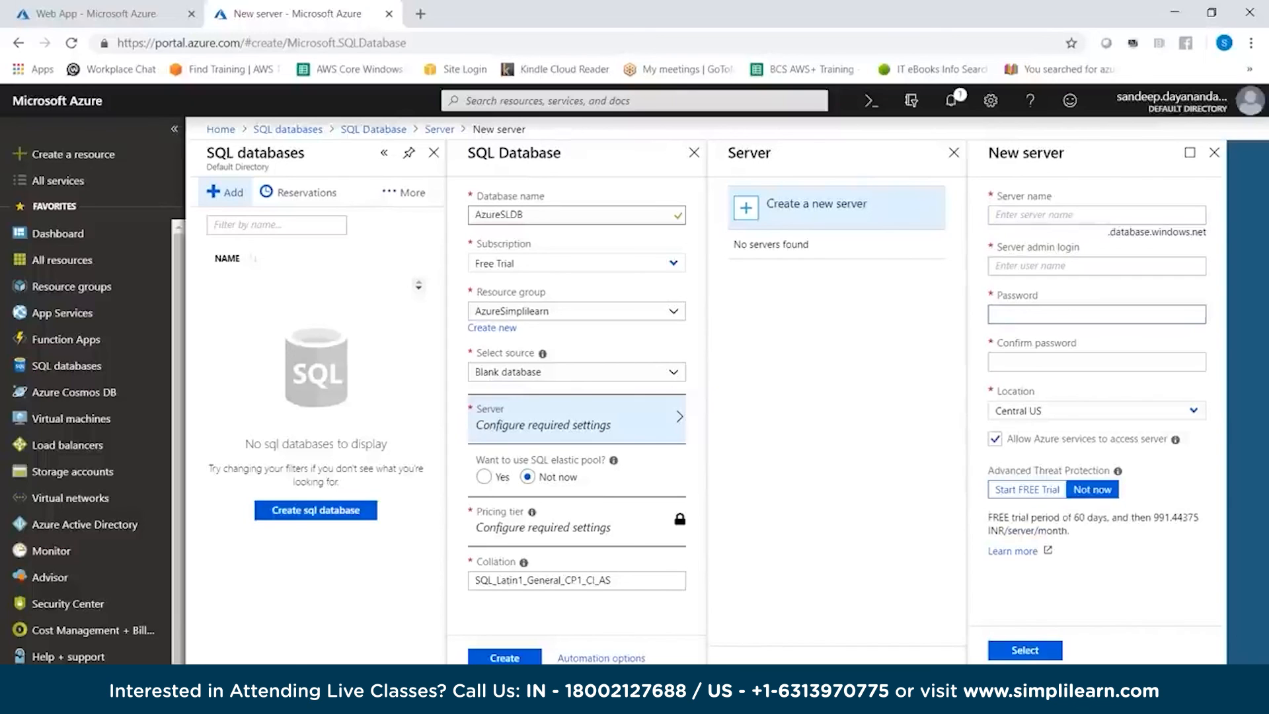
left_click(1096, 410)
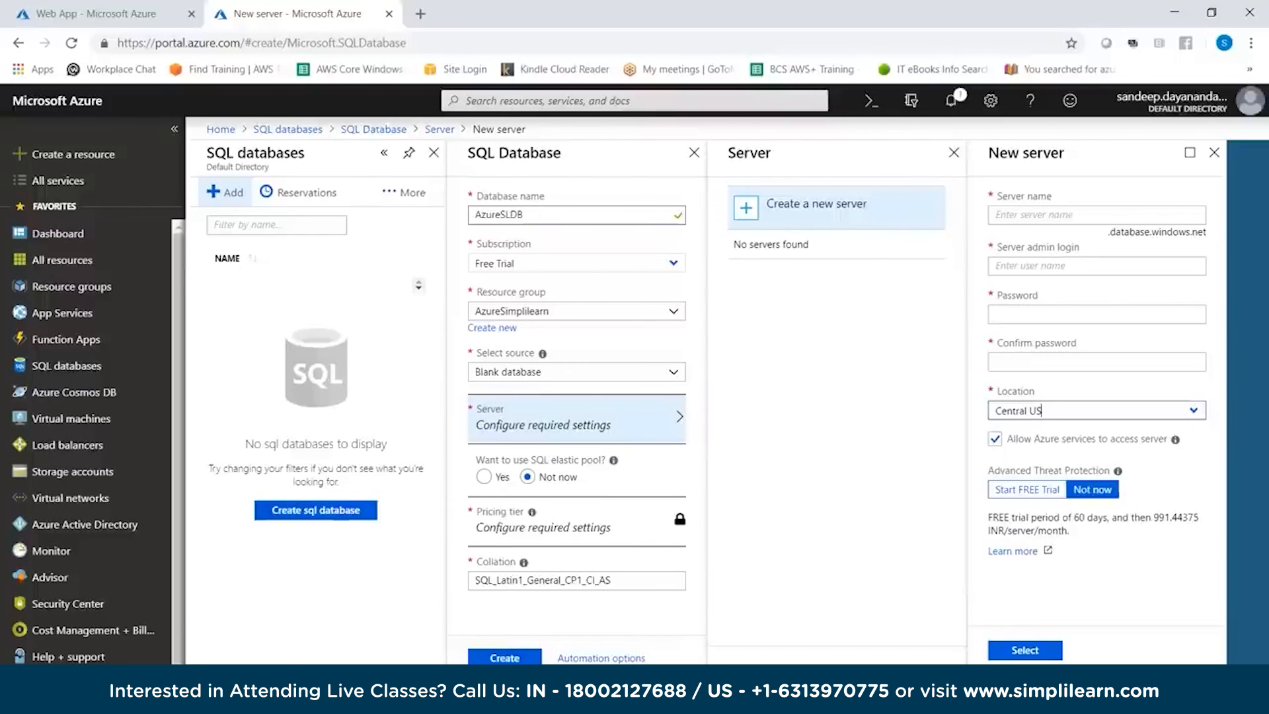
left_click(1096, 215)
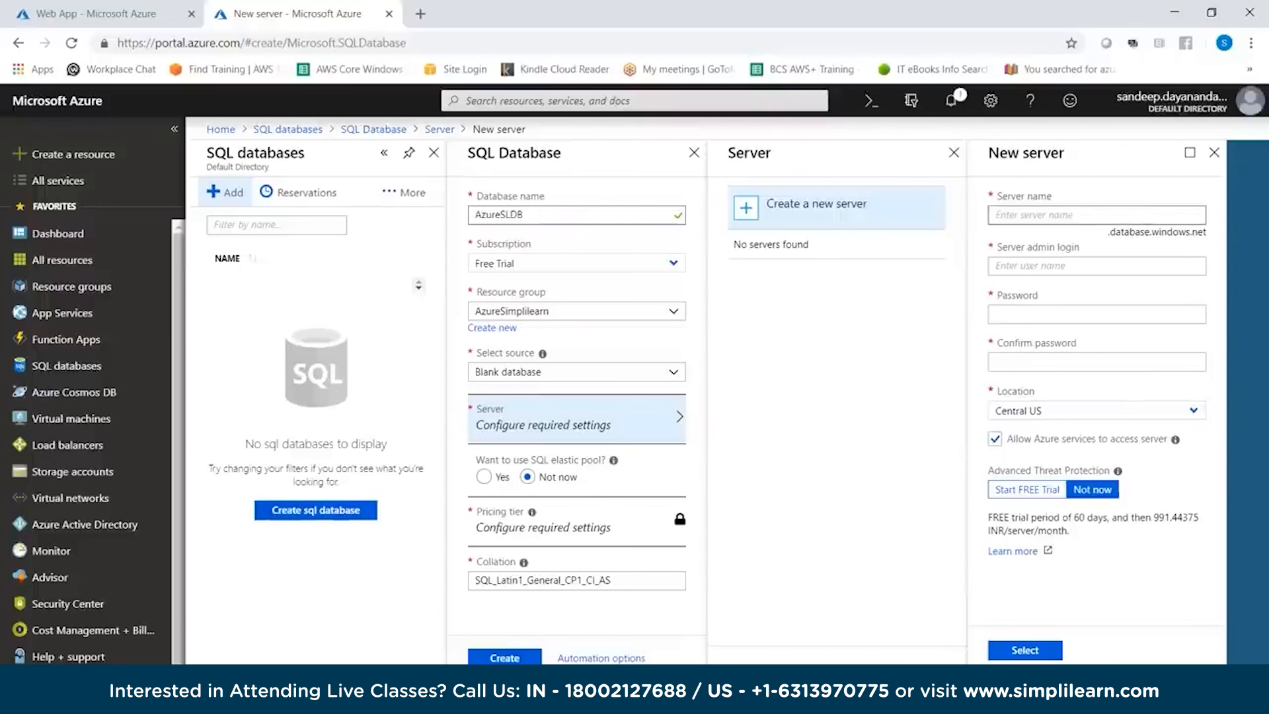
type("azure")
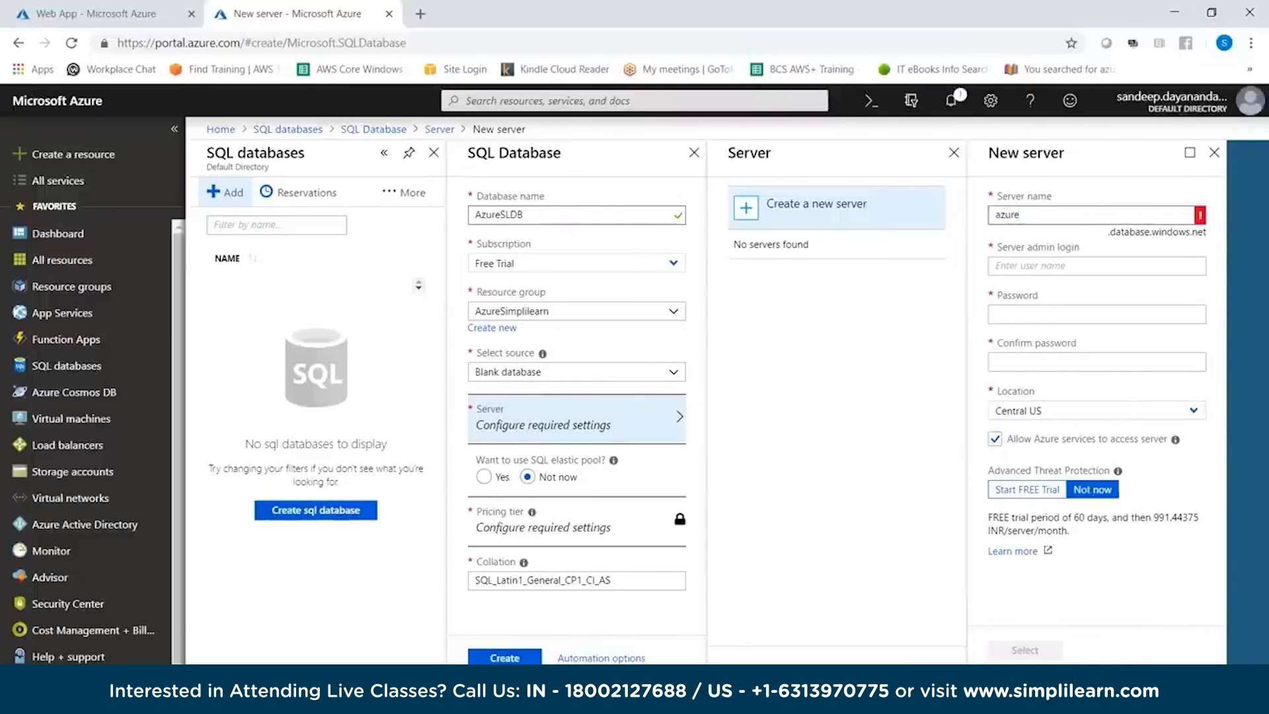
type("sldb")
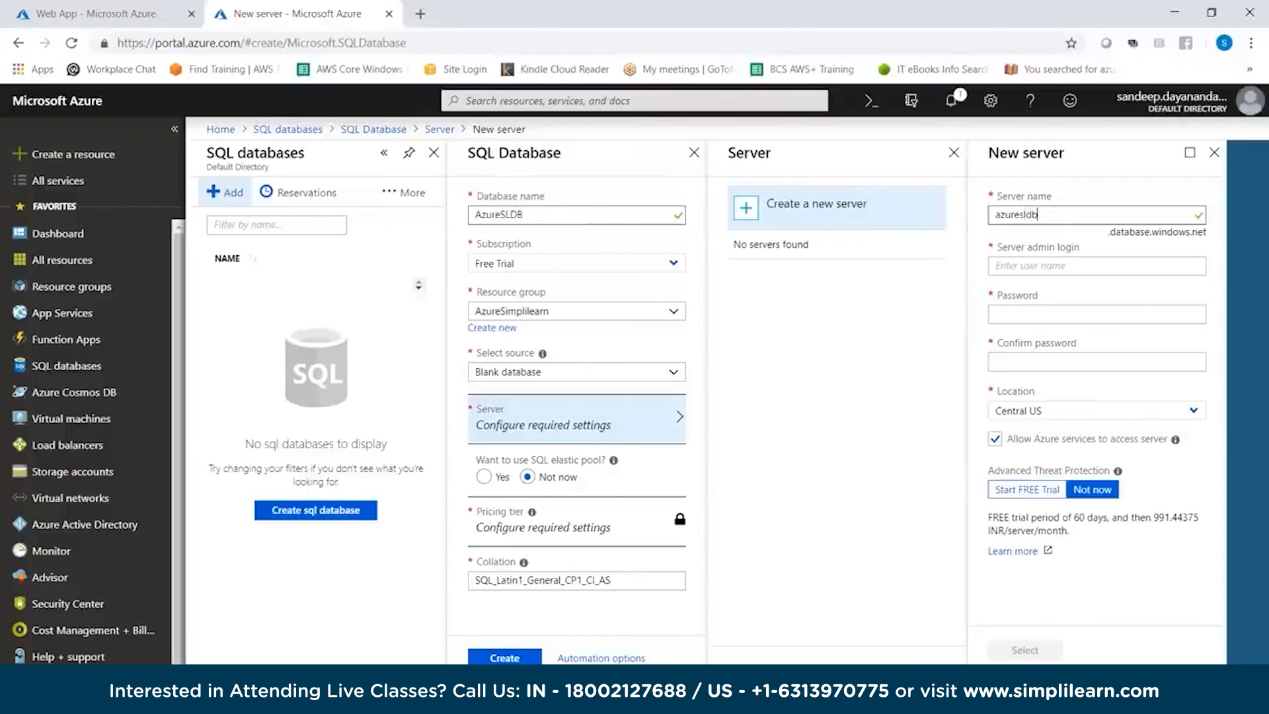
key("Tab")
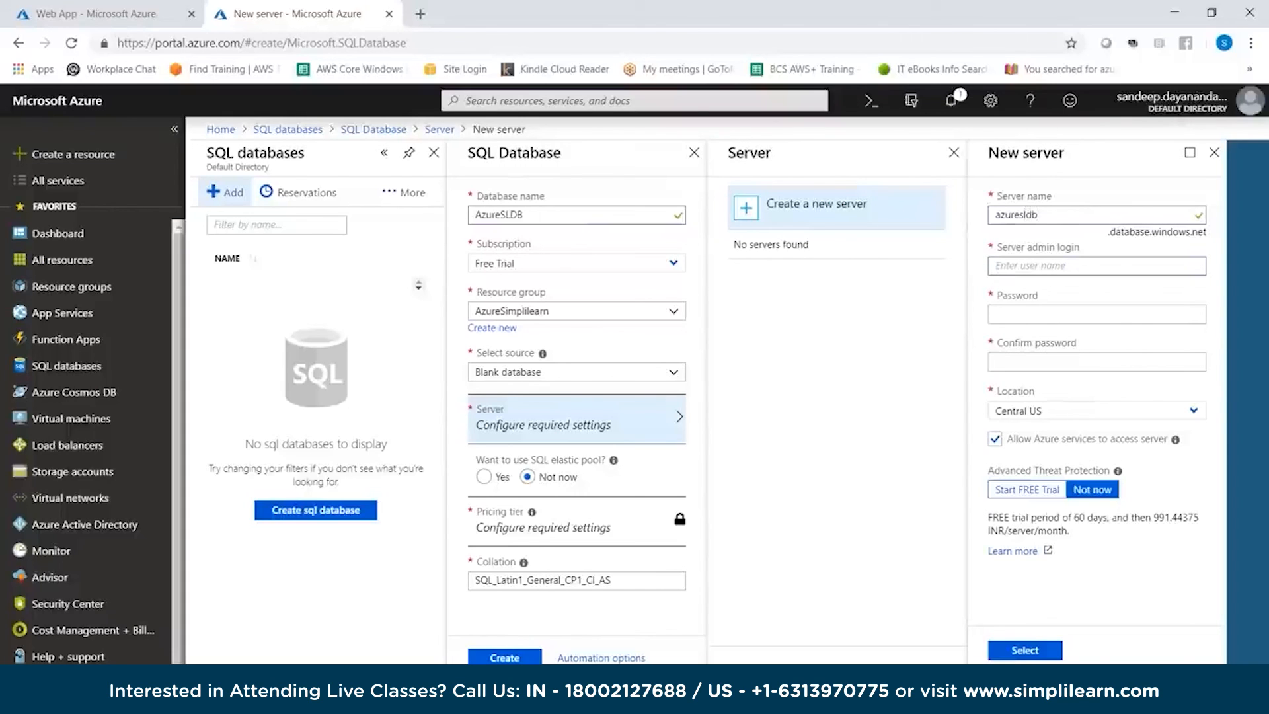
Copy the login name simplilearn from the Notepad++ notes and enter it as the new server's admin login
key("alt+Tab")
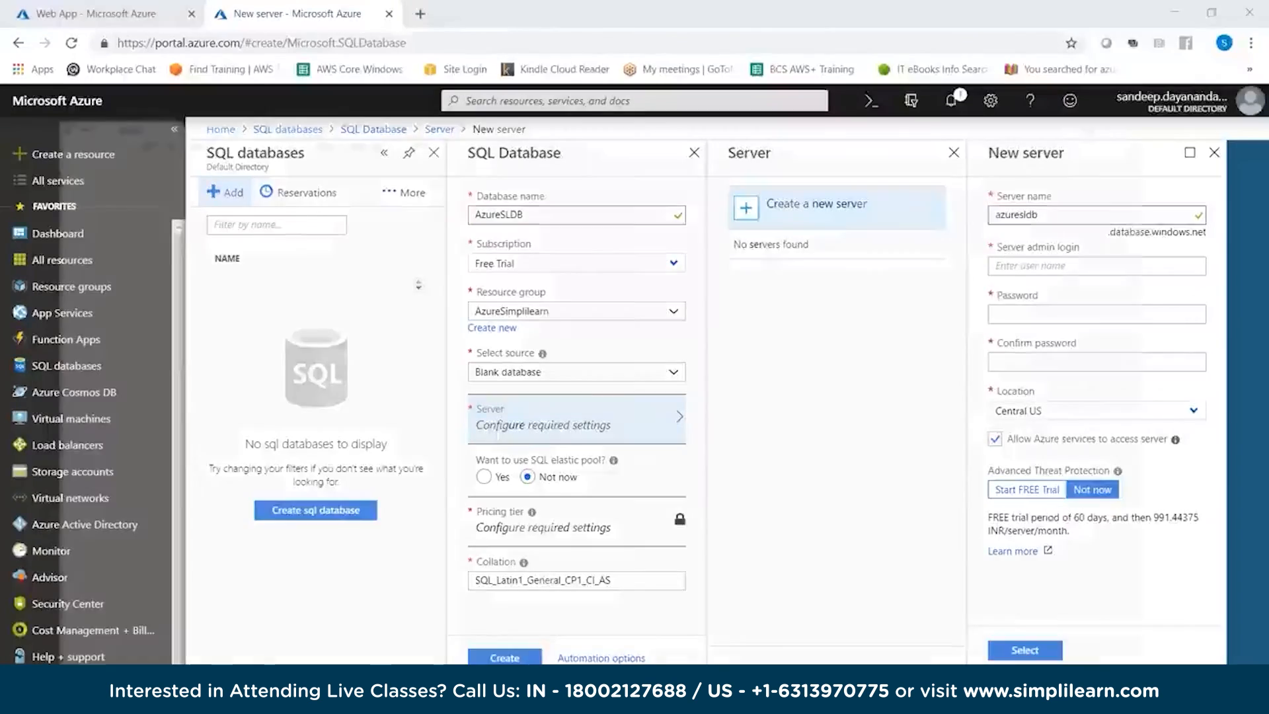
double_click(81, 265)
key("ctrl+c")
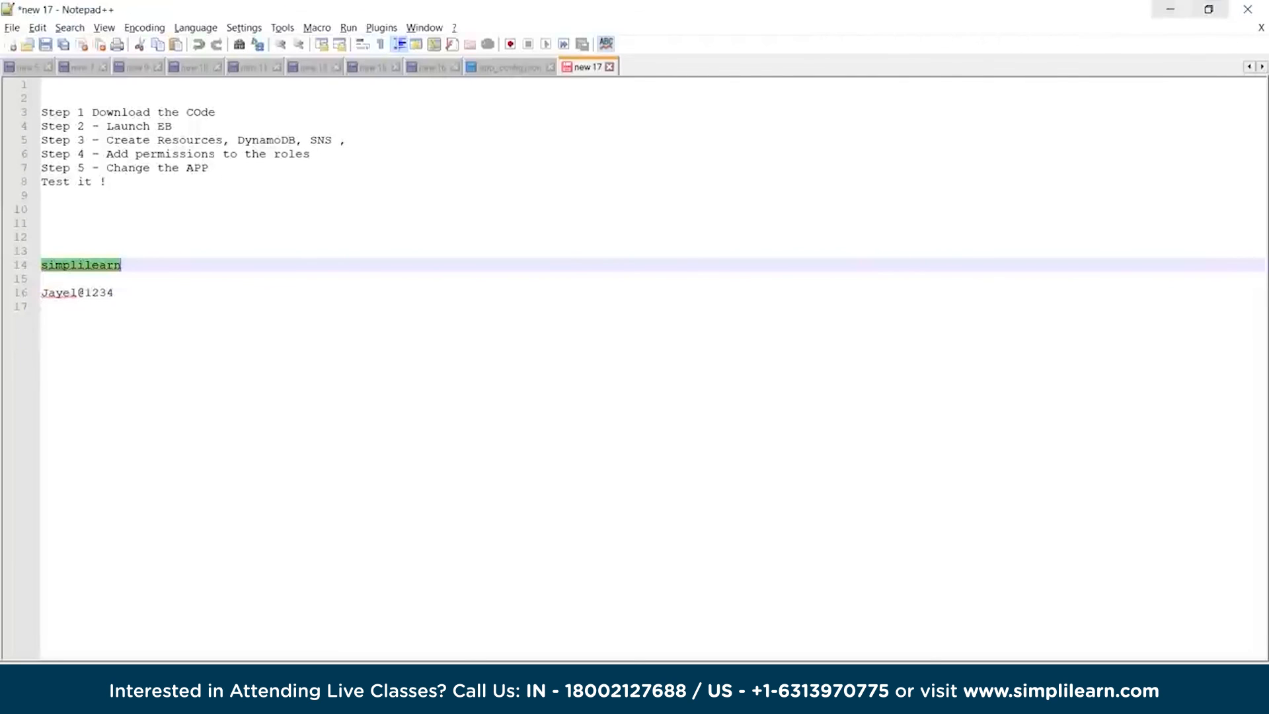
left_click(1170, 9)
key("ctrl+v")
key("Tab")
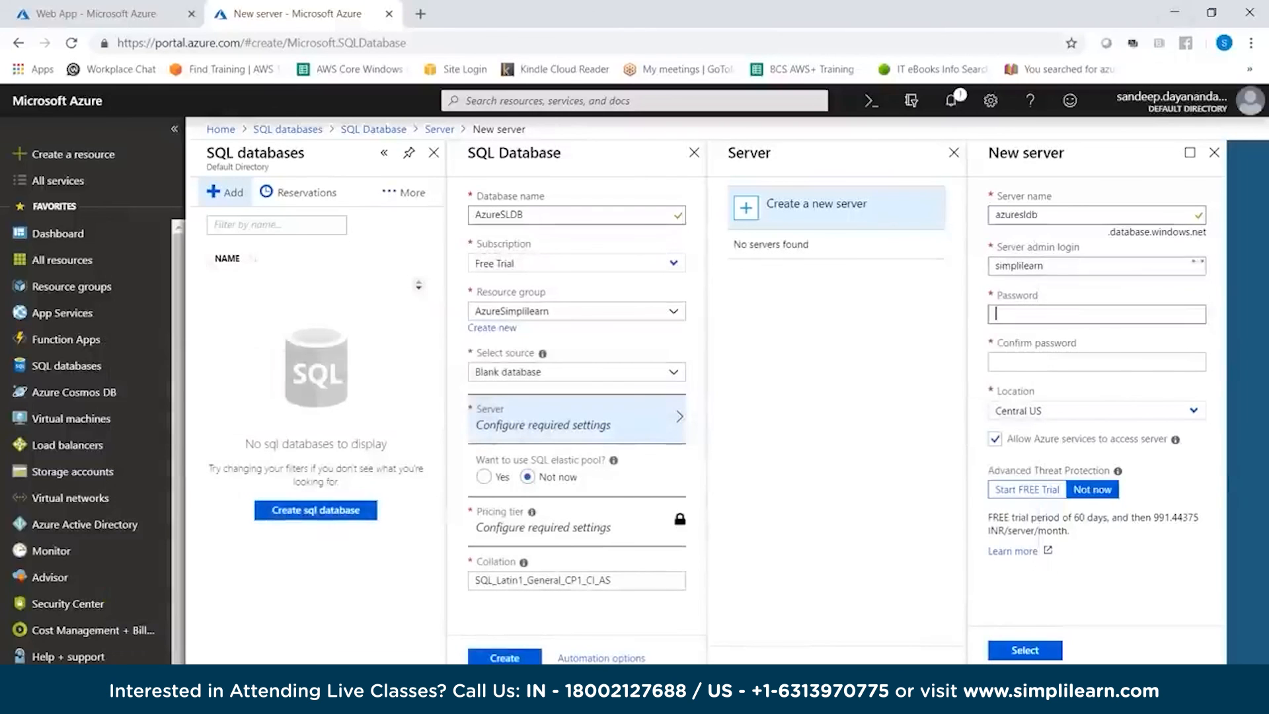
Copy the admin password from the Notepad++ notes into the password and confirmation fields, and accept the new server
key("alt+Tab")
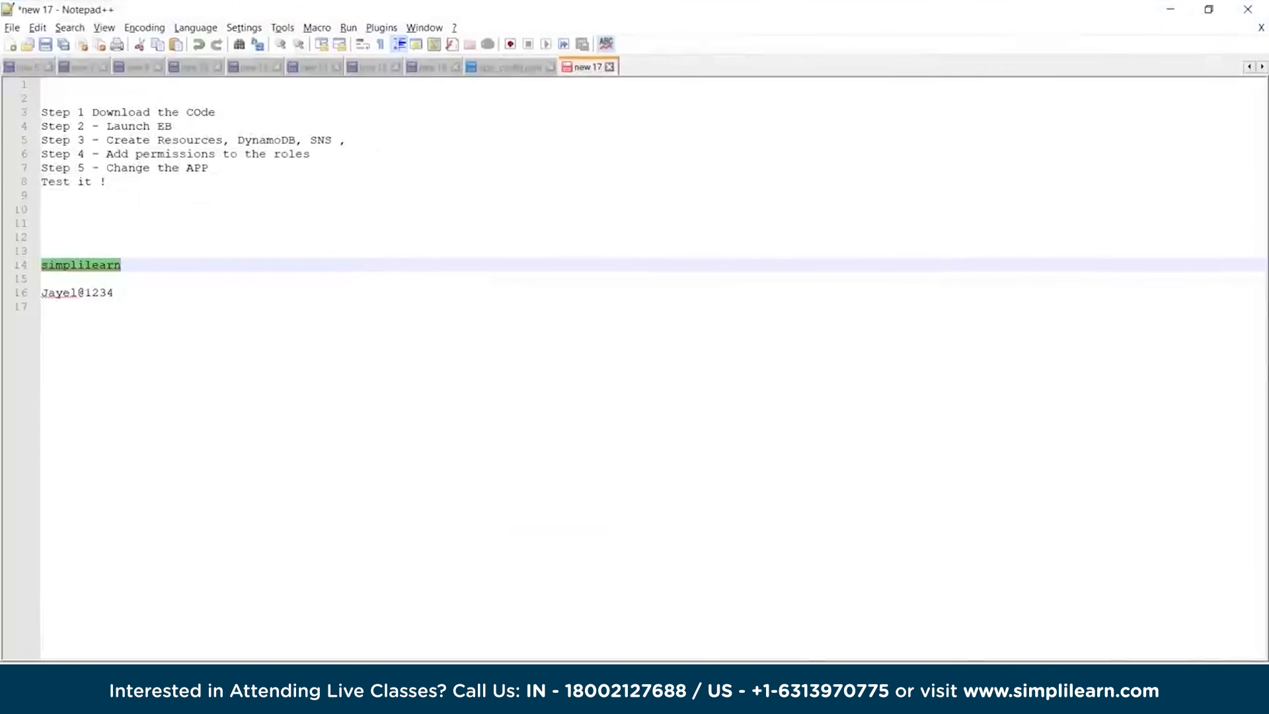
left_click_drag(114, 293, 42, 292)
key("ctrl+c")
left_click(1170, 9)
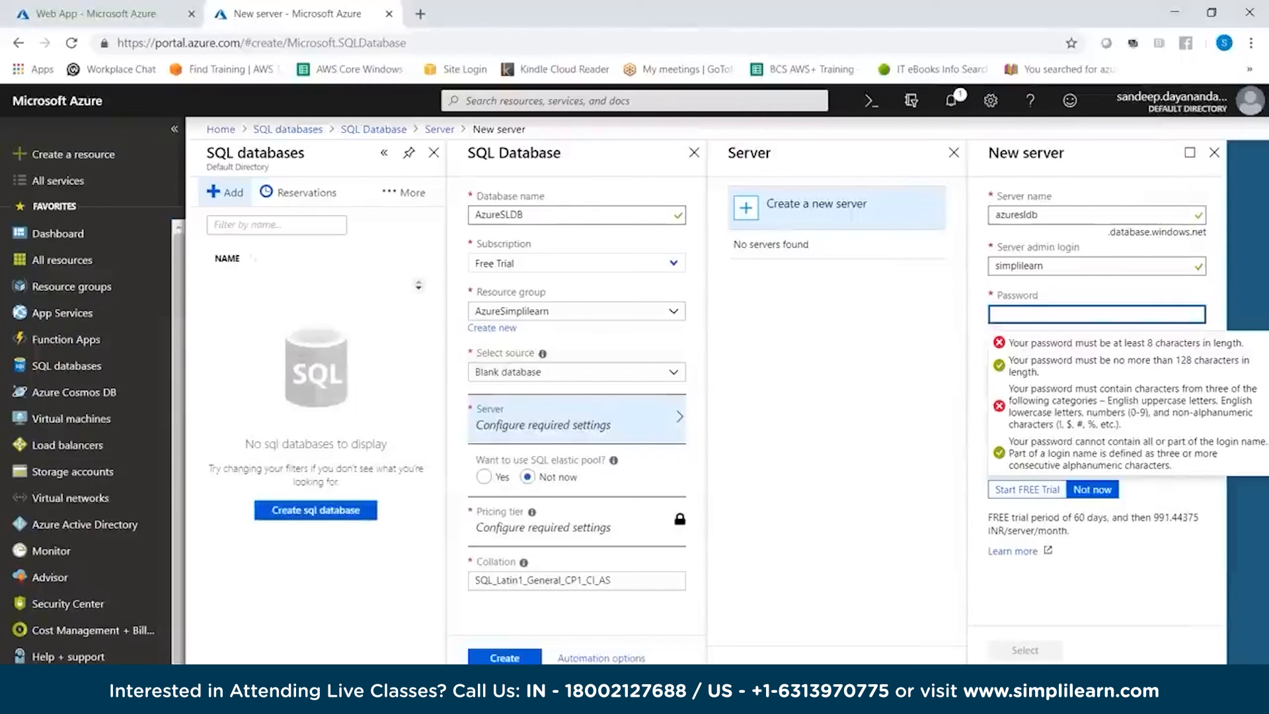
key("ctrl+v")
key("Tab")
key("ctrl+v")
left_click(1025, 650)
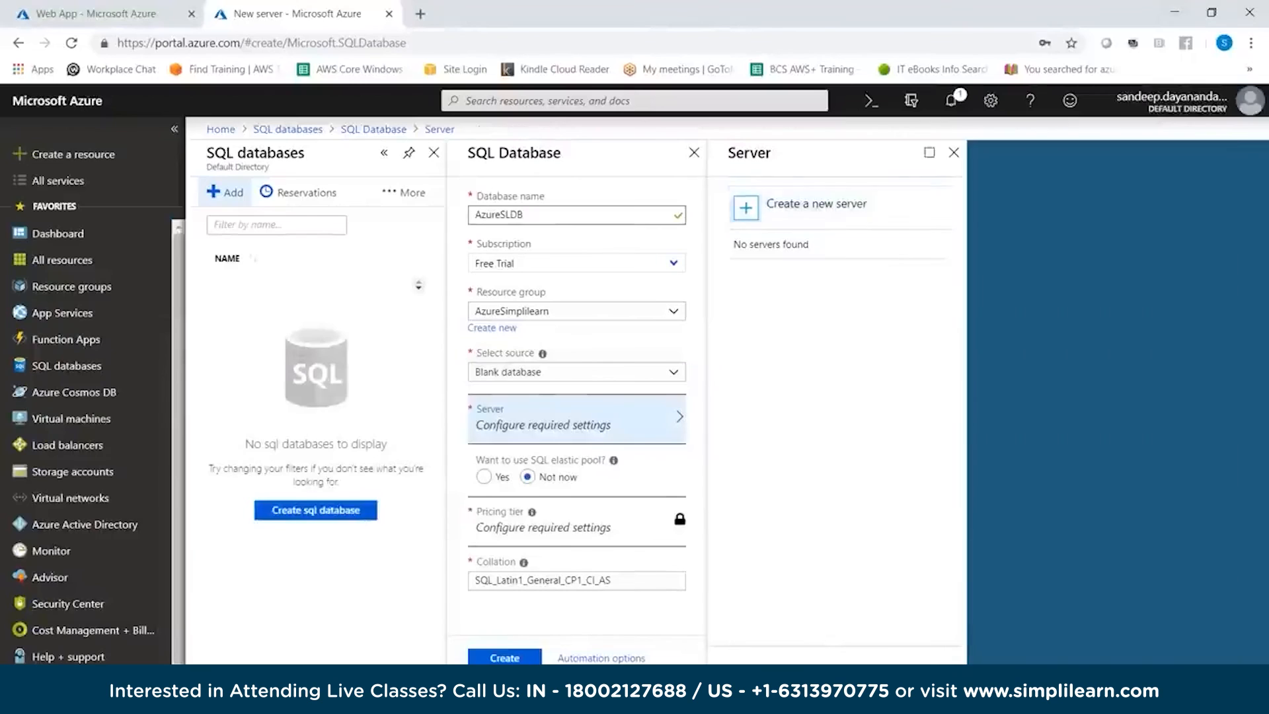
Create the AzureSLDB database and open the AzureSimplilearn resource group
left_click(504, 657)
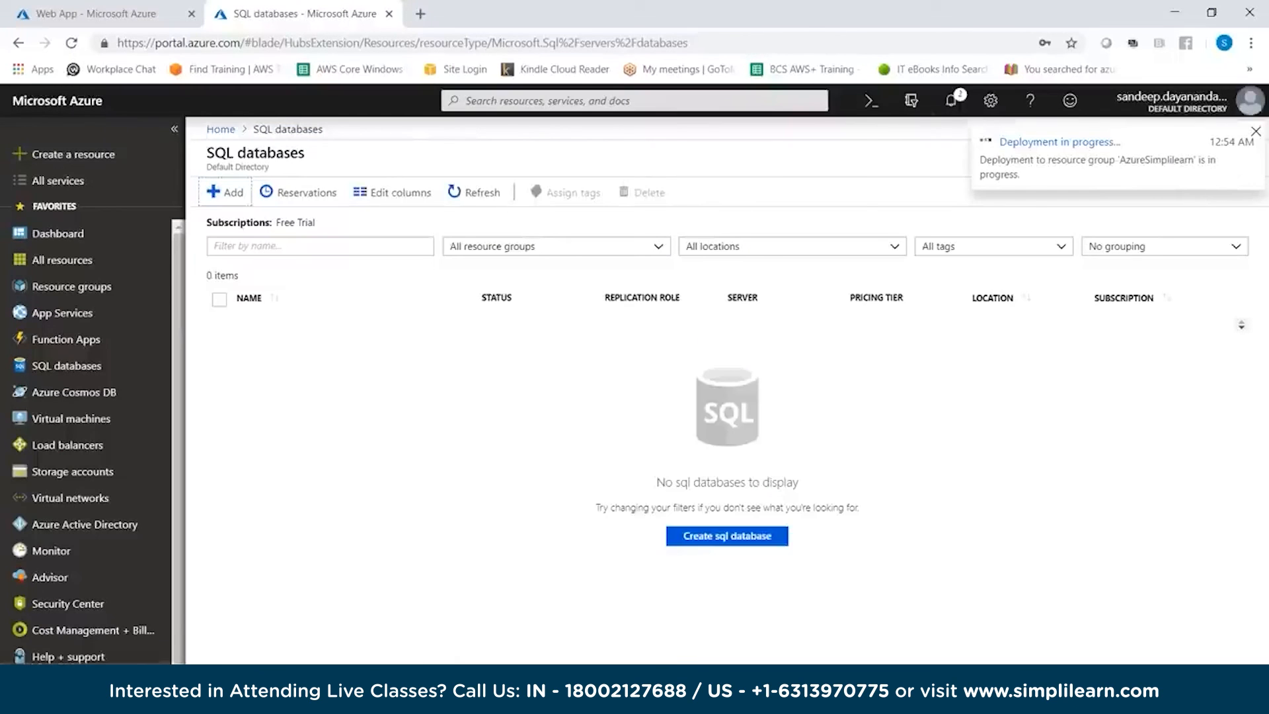
left_click(220, 130)
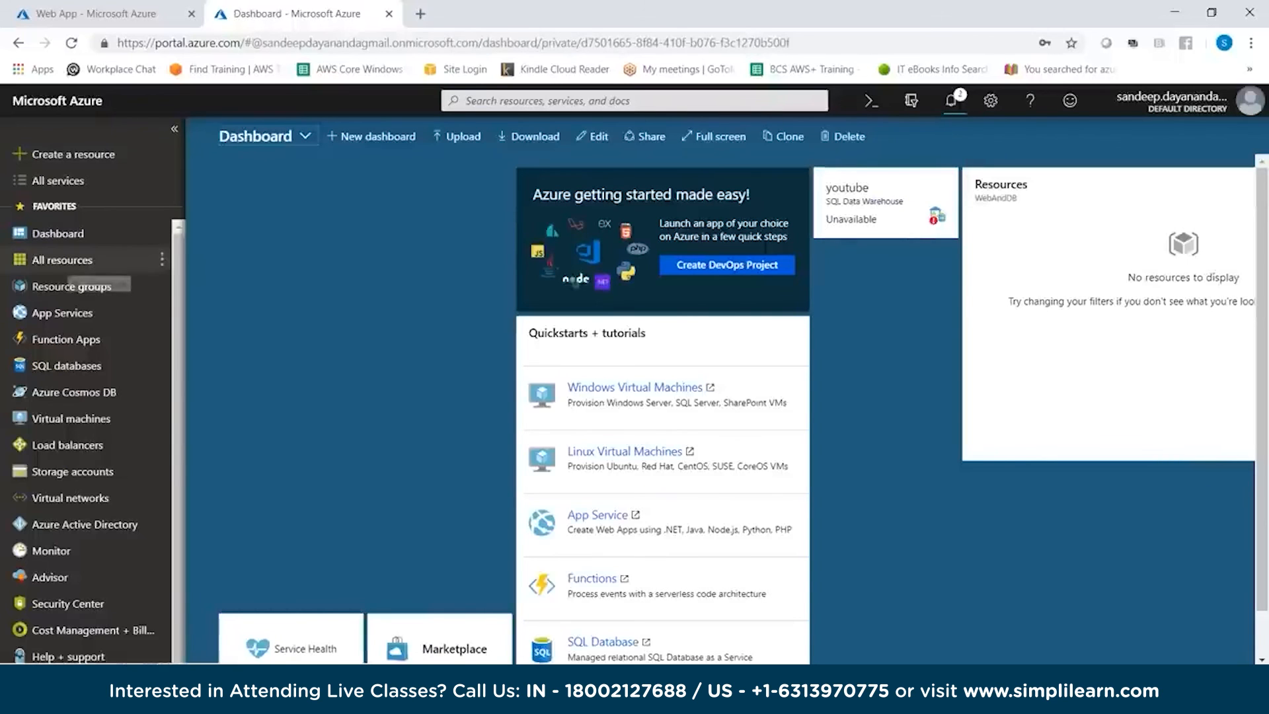
left_click(71, 287)
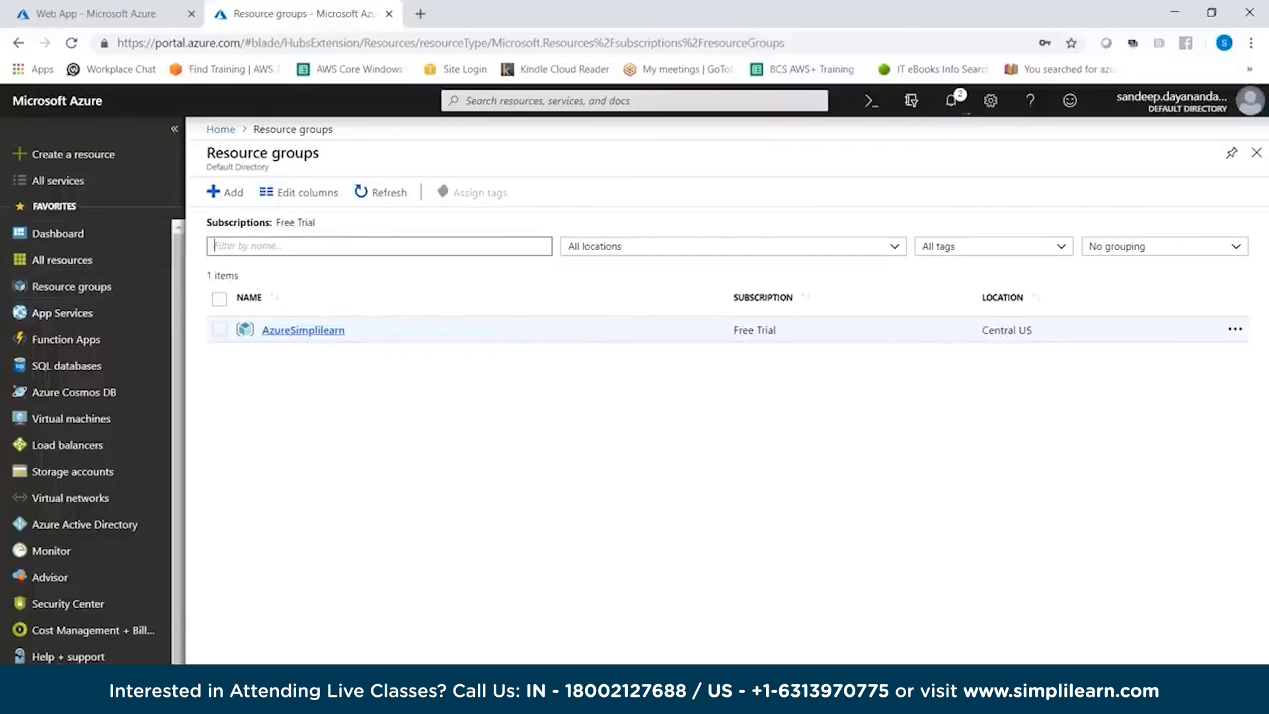
left_click(303, 330)
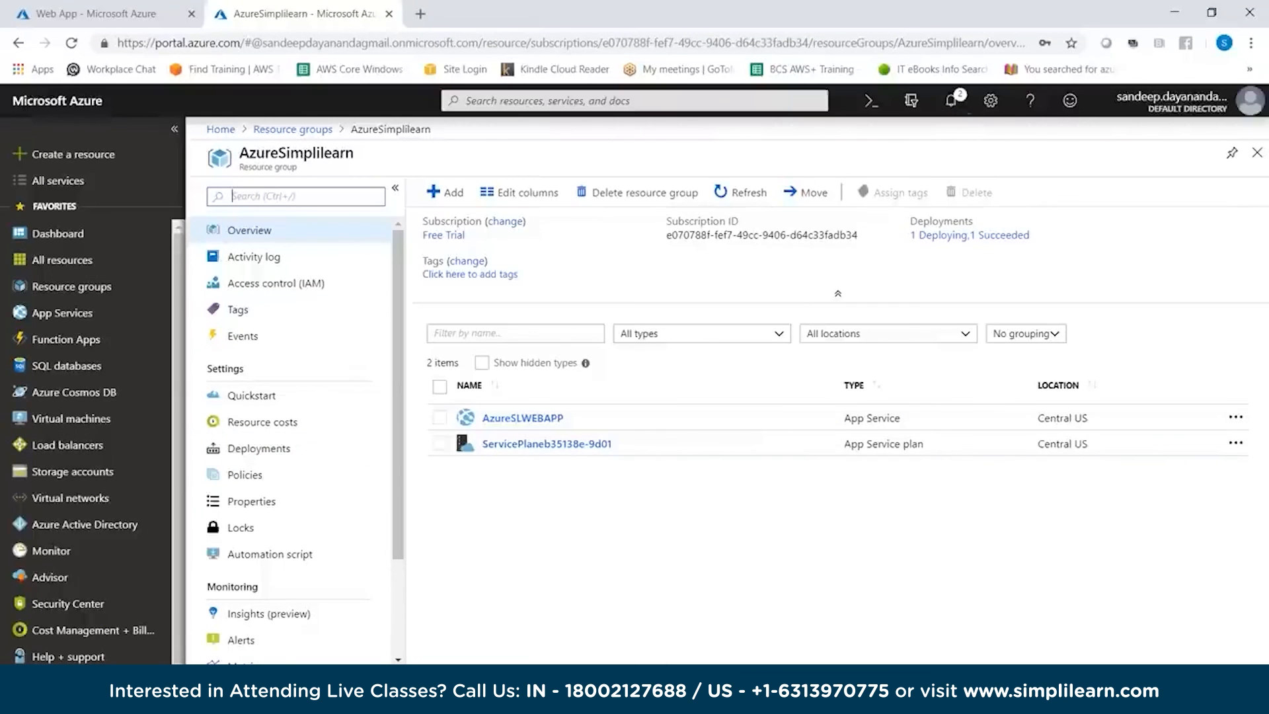
Check the deployment's progress in the notifications and refresh the AzureSimplilearn resource list
left_click(951, 100)
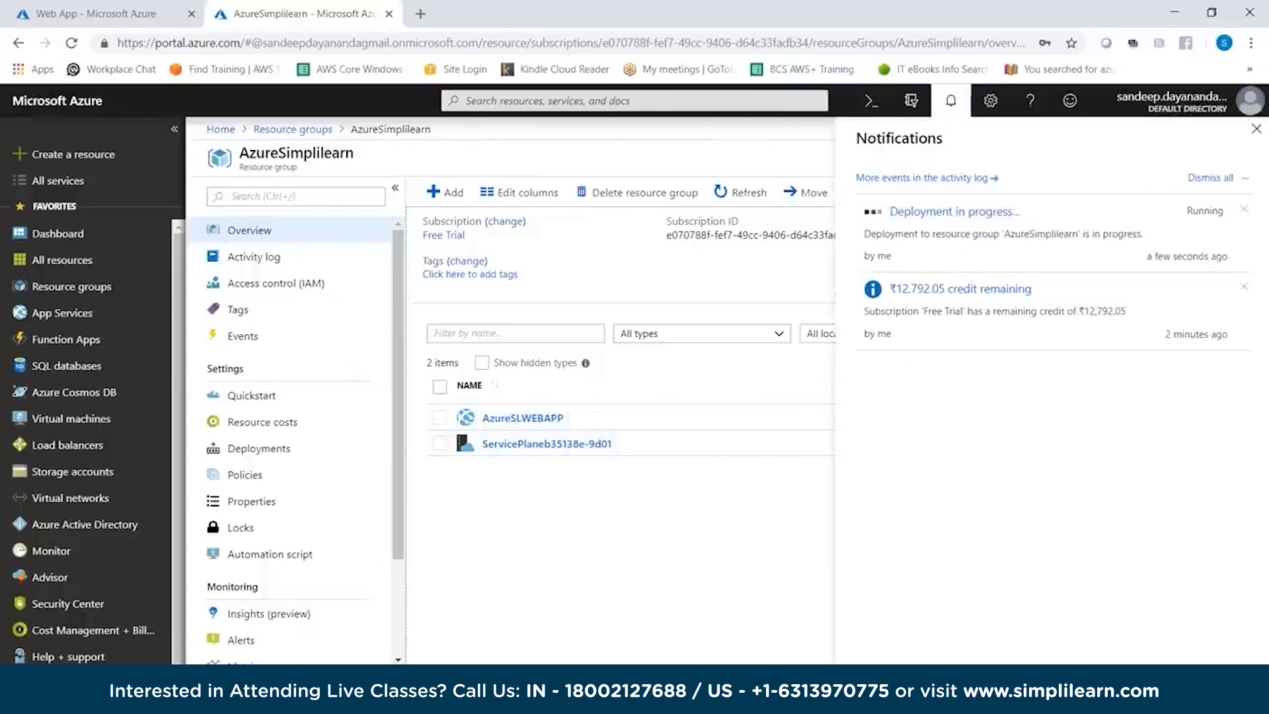
key("alt+Tab")
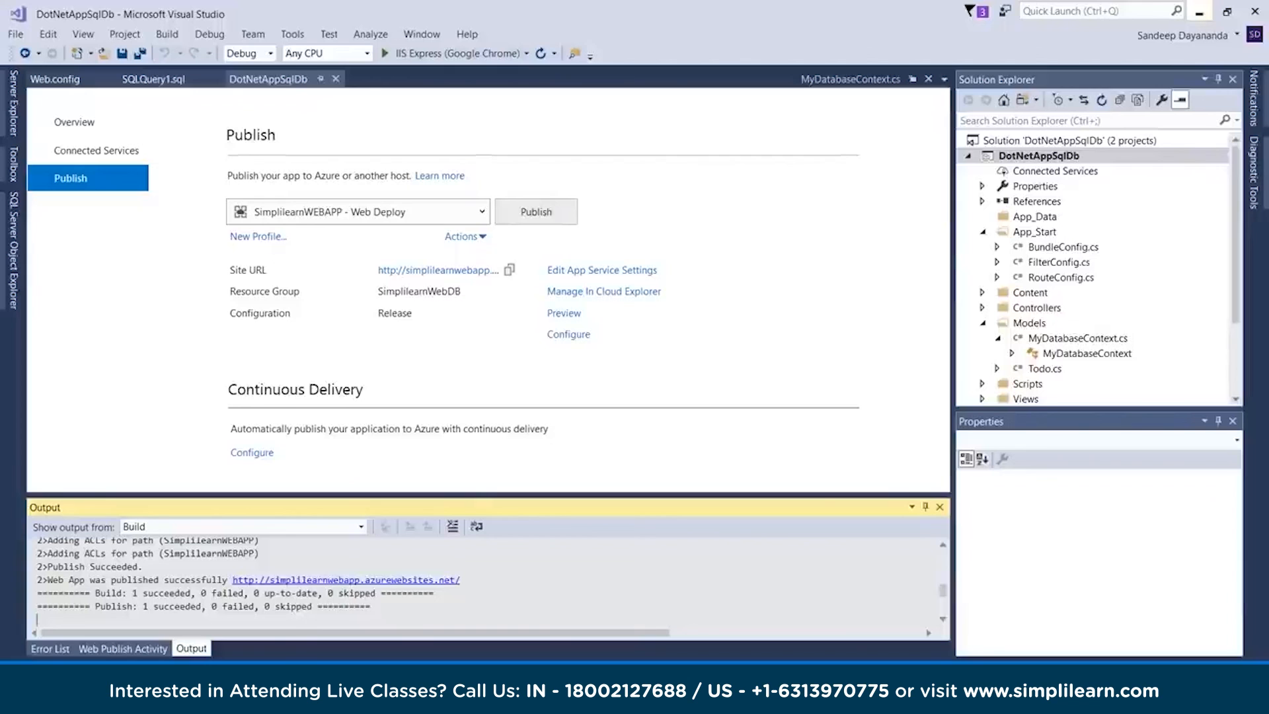
left_click(1198, 12)
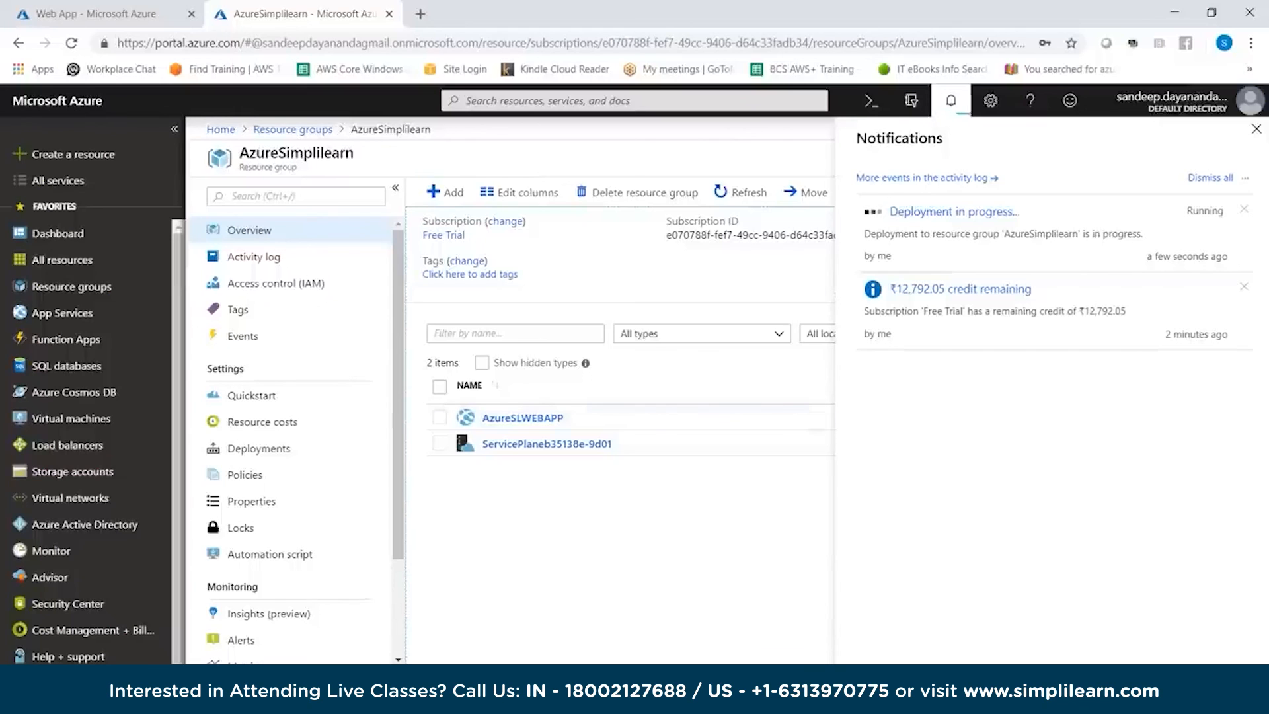
left_click(950, 101)
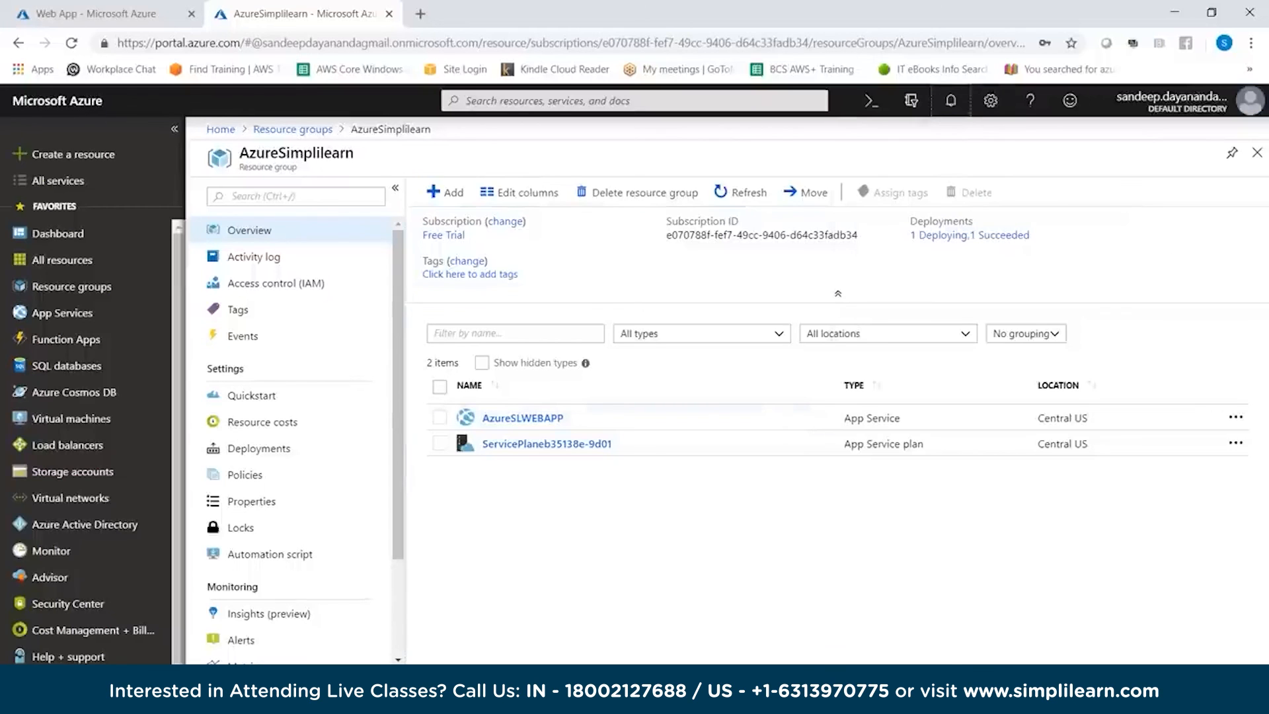
left_click(740, 192)
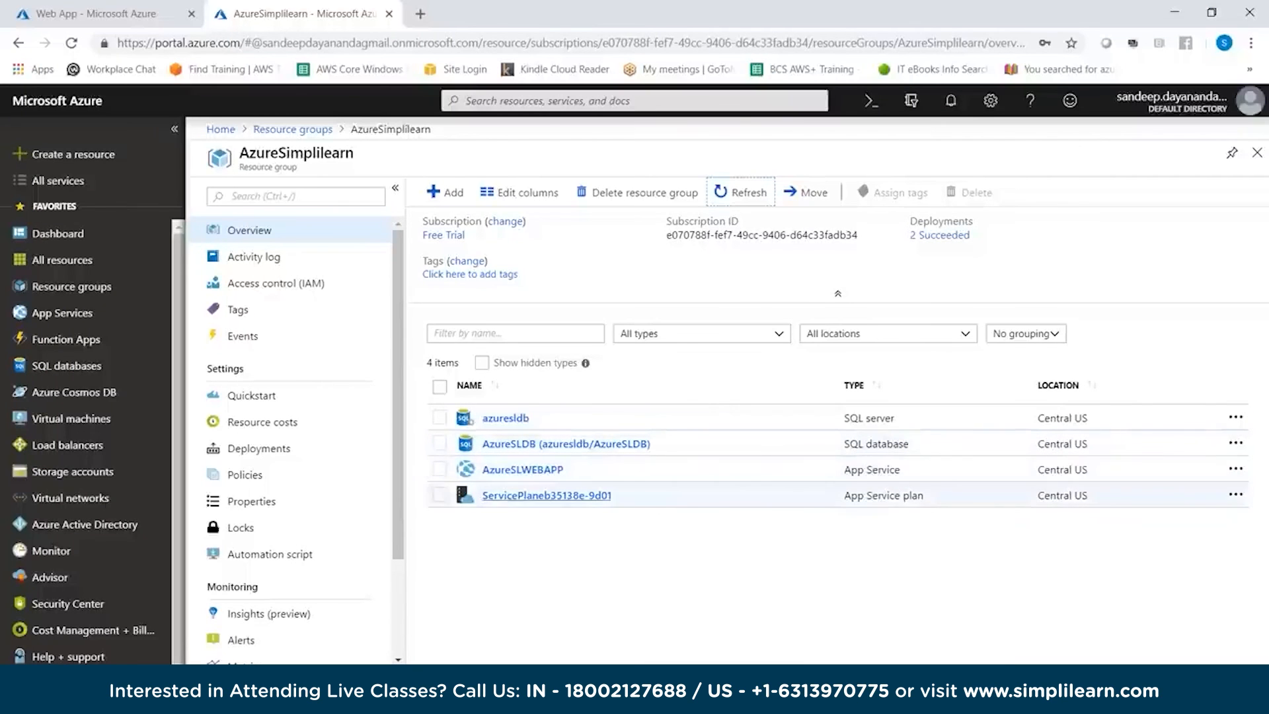
Open the AzureSLDB database, add the current client IP to its server firewall rules, and save them
left_click(529, 444)
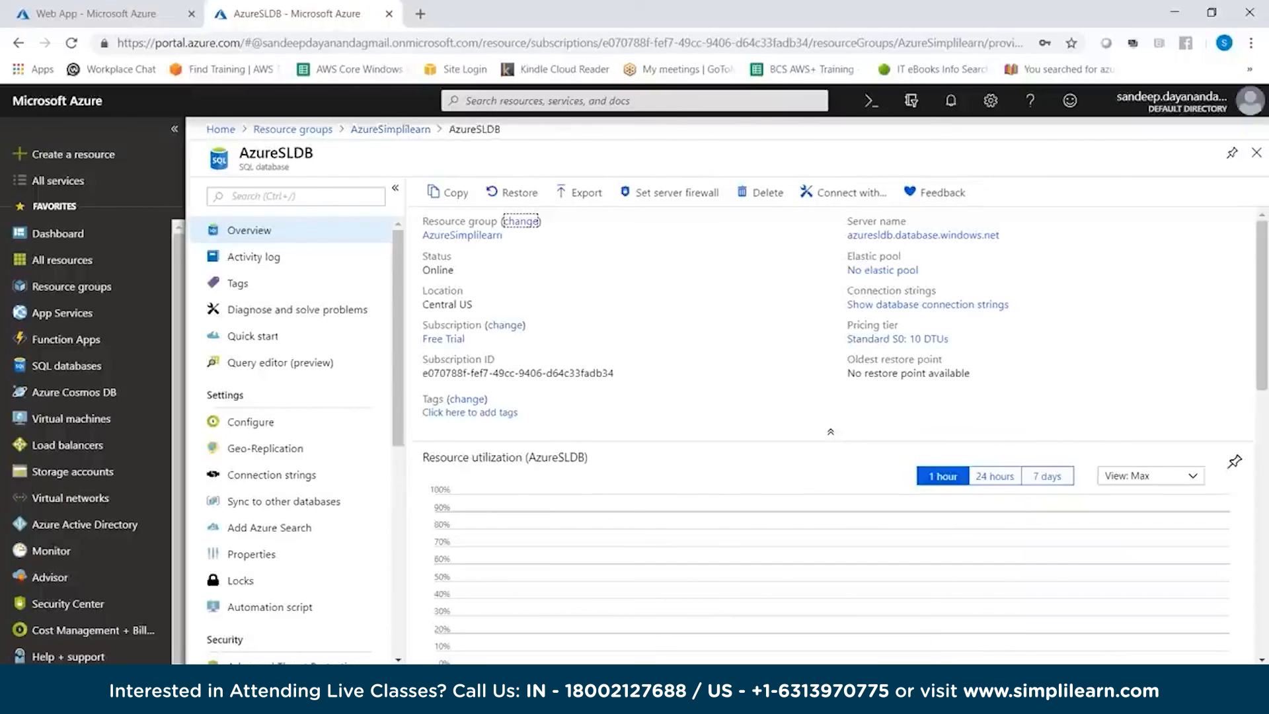
left_click(677, 192)
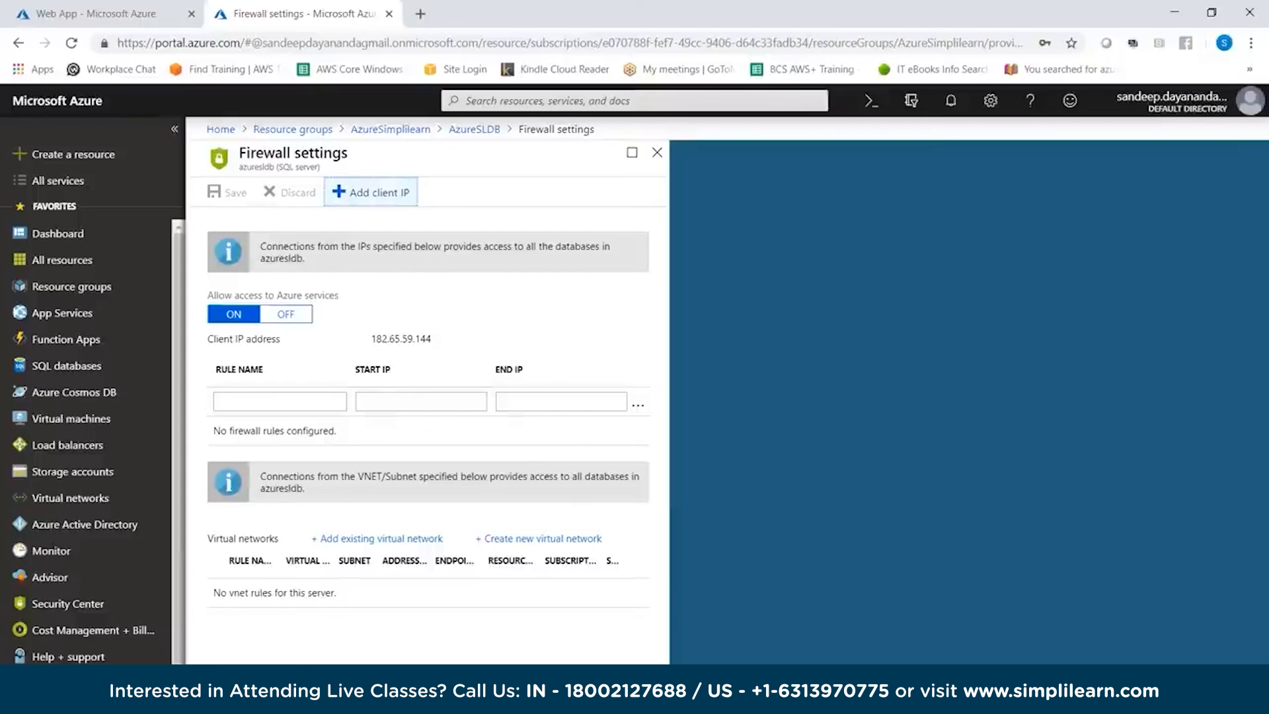
left_click(372, 192)
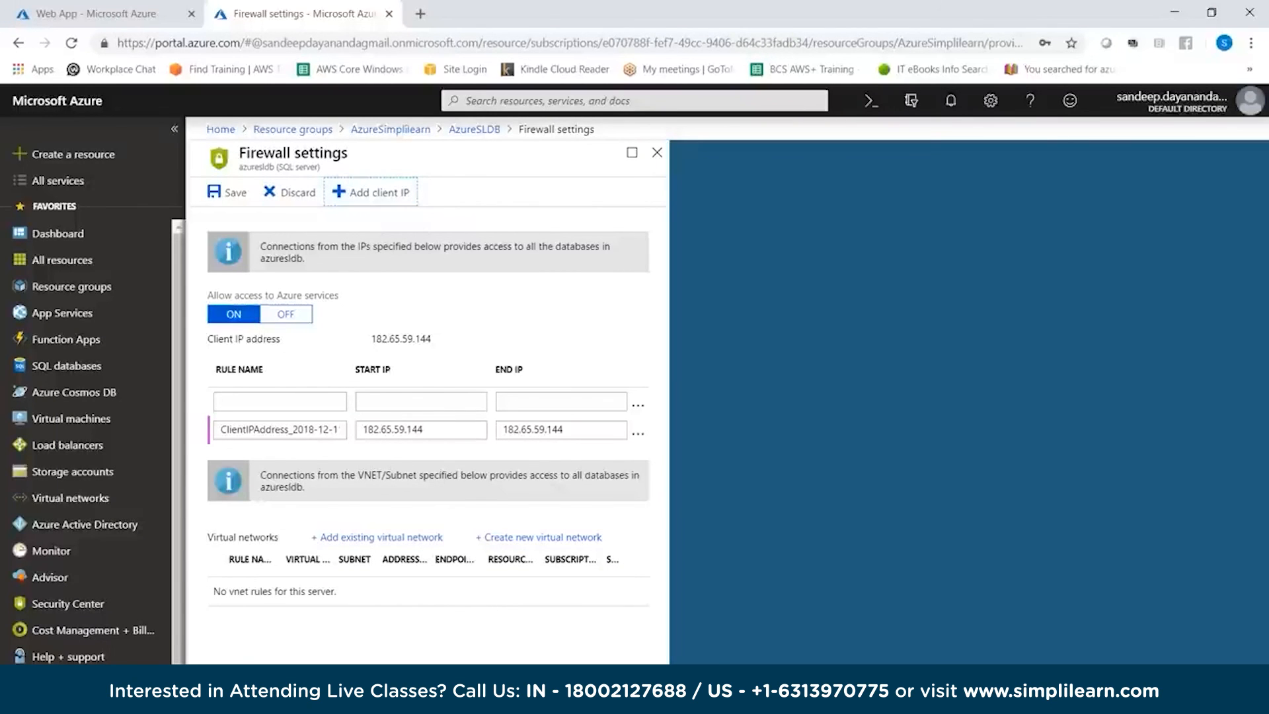
double_click(397, 430)
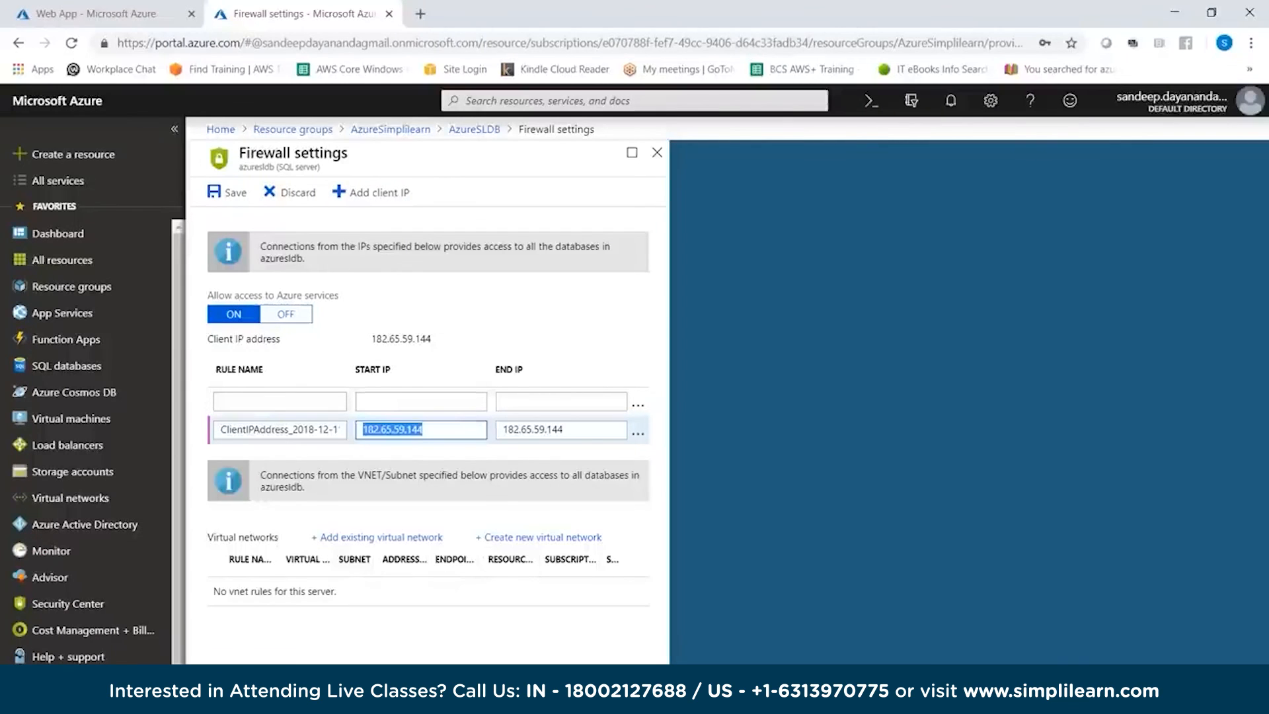
left_click(227, 192)
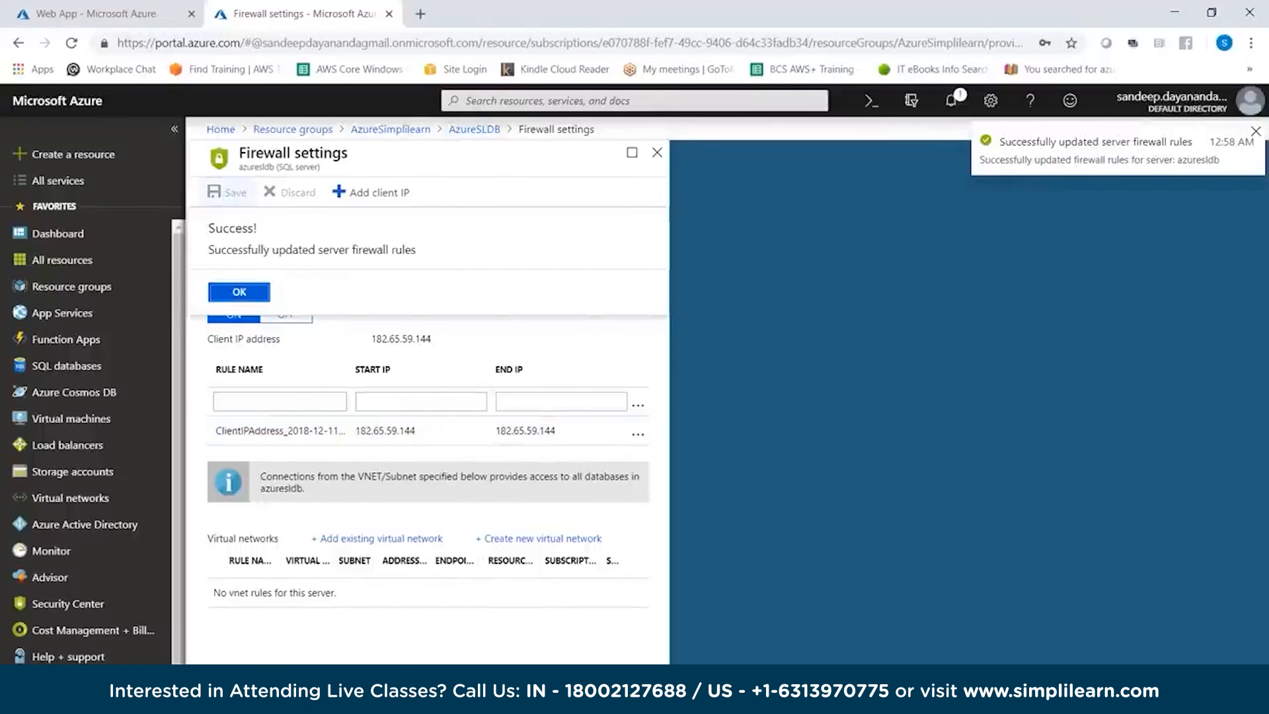
left_click(657, 152)
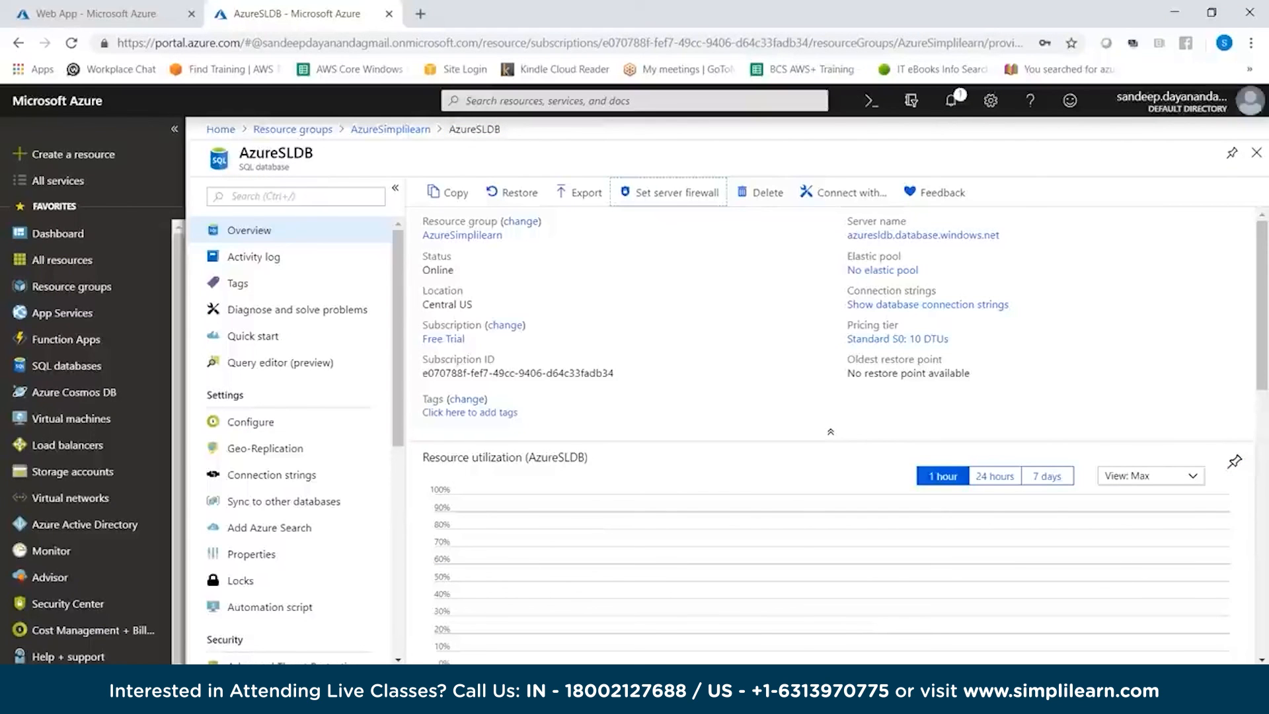
Switch to Visual Studio and delete the SimplilearnWEBAPP - Web Deploy publish profile of DotNetAppSqlDb
key("alt+Tab")
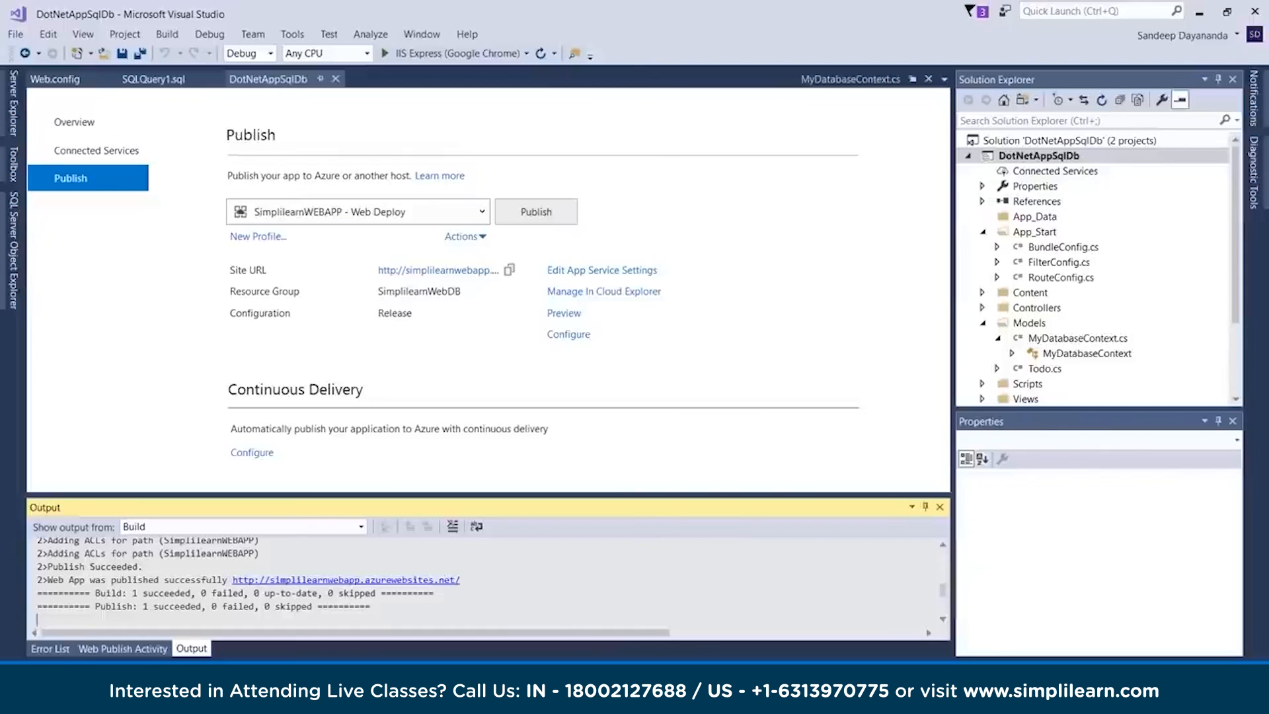
left_click(535, 212)
left_click(481, 212)
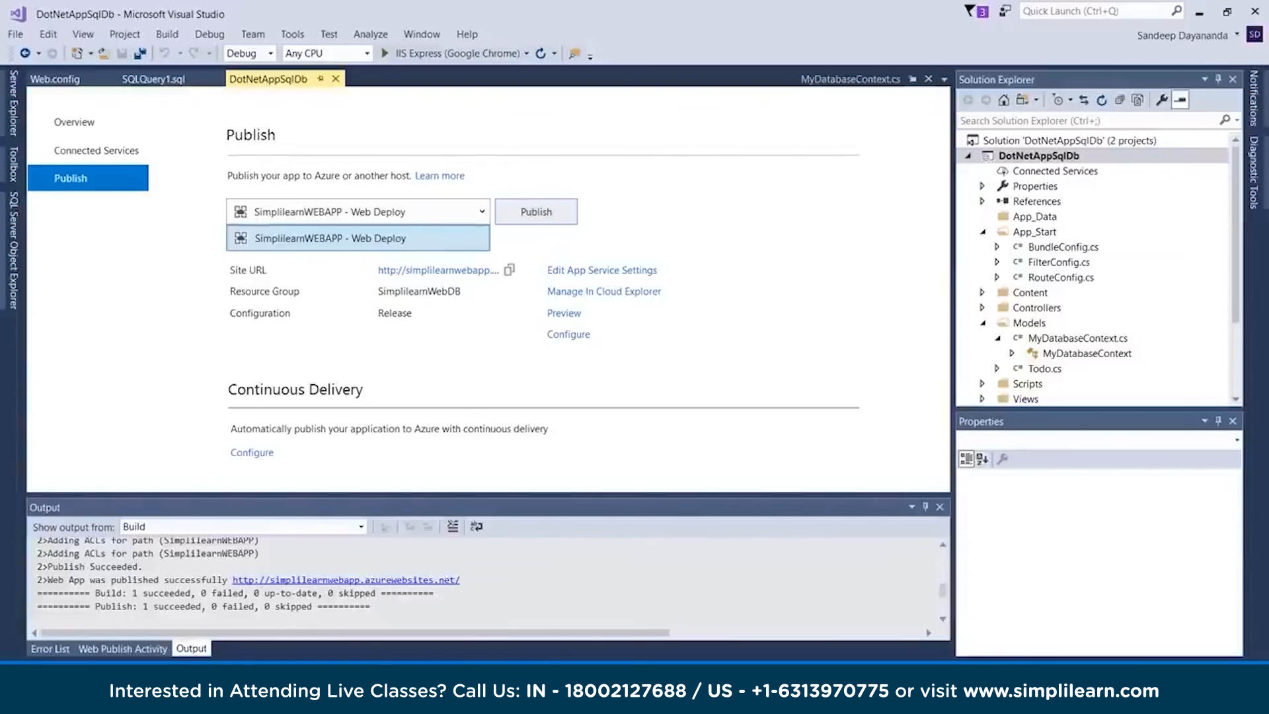
key("Escape")
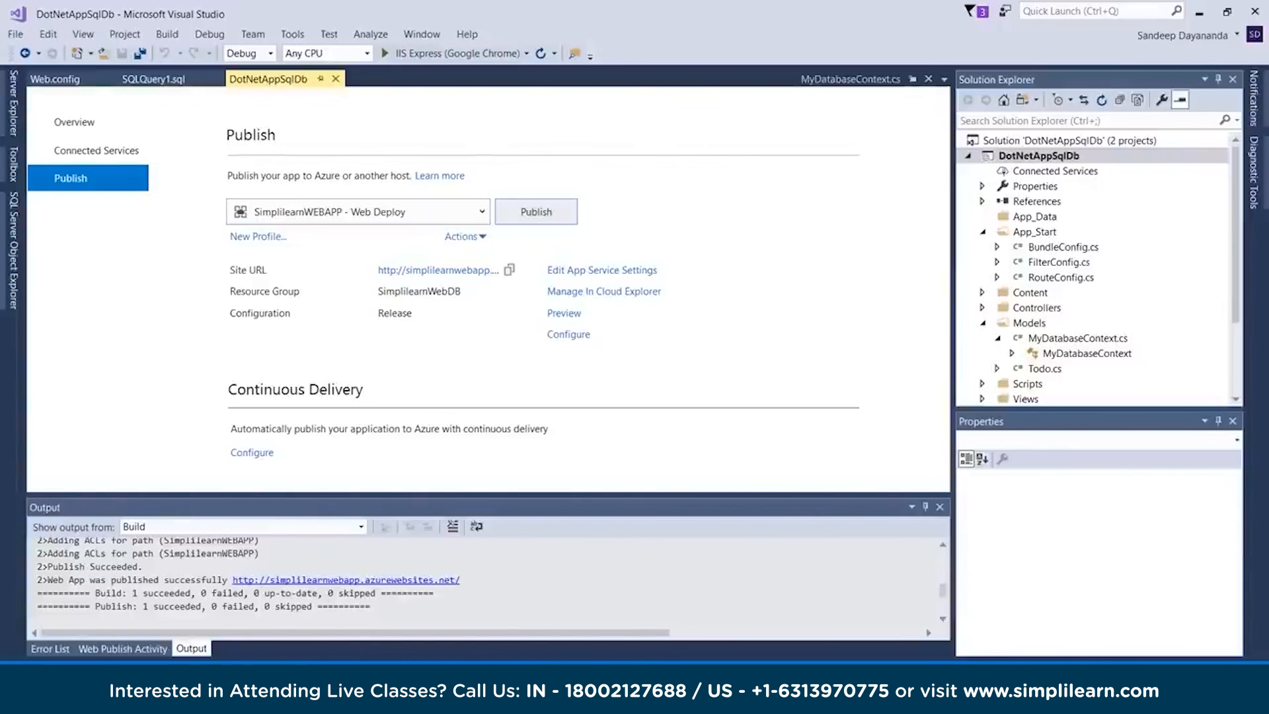
left_click(465, 236)
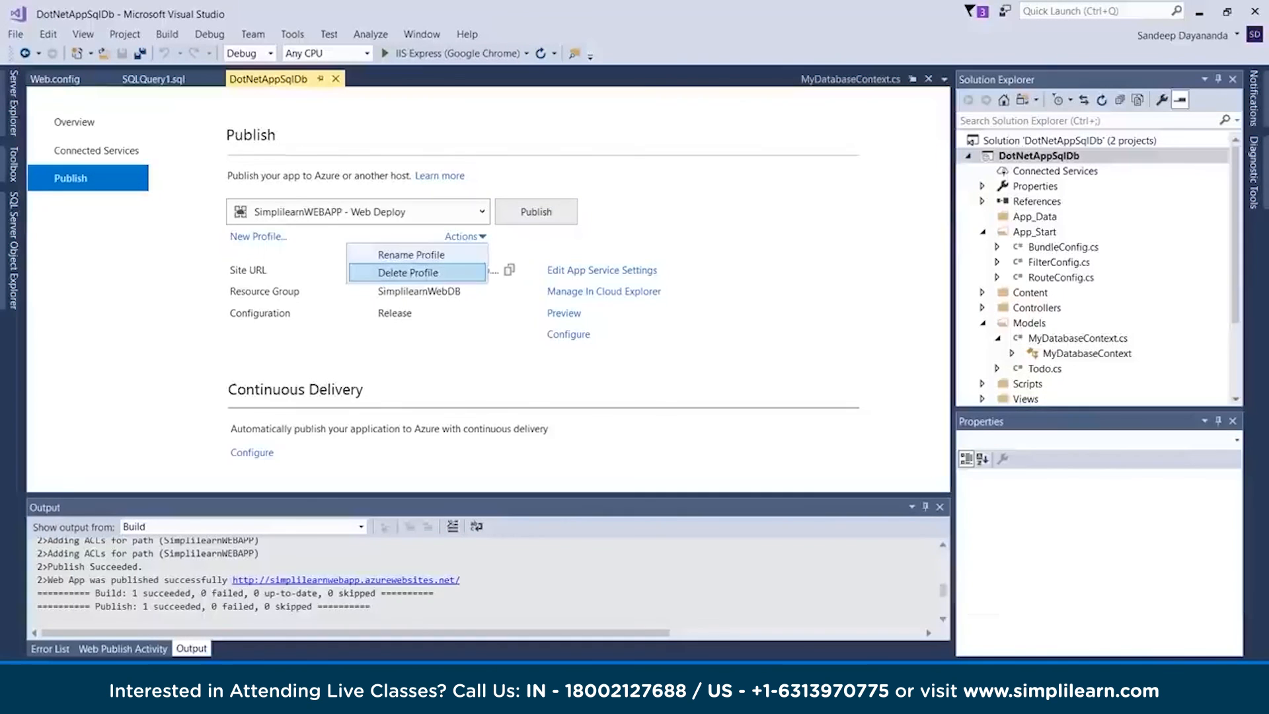
left_click(409, 273)
left_click(628, 403)
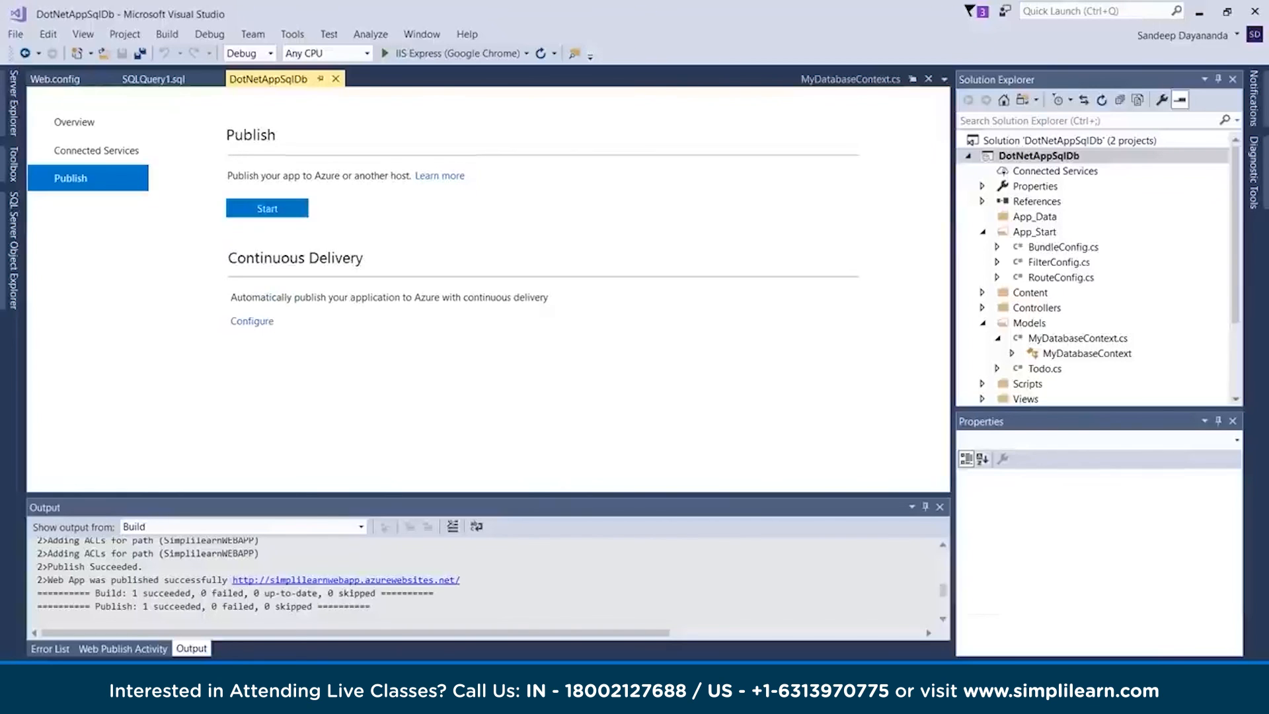
Publish DotNetAppSqlDb to the existing AzureSLWEBAPP app service in the AzureSimplilearn resource group of the Free Trial subscription
left_click(267, 209)
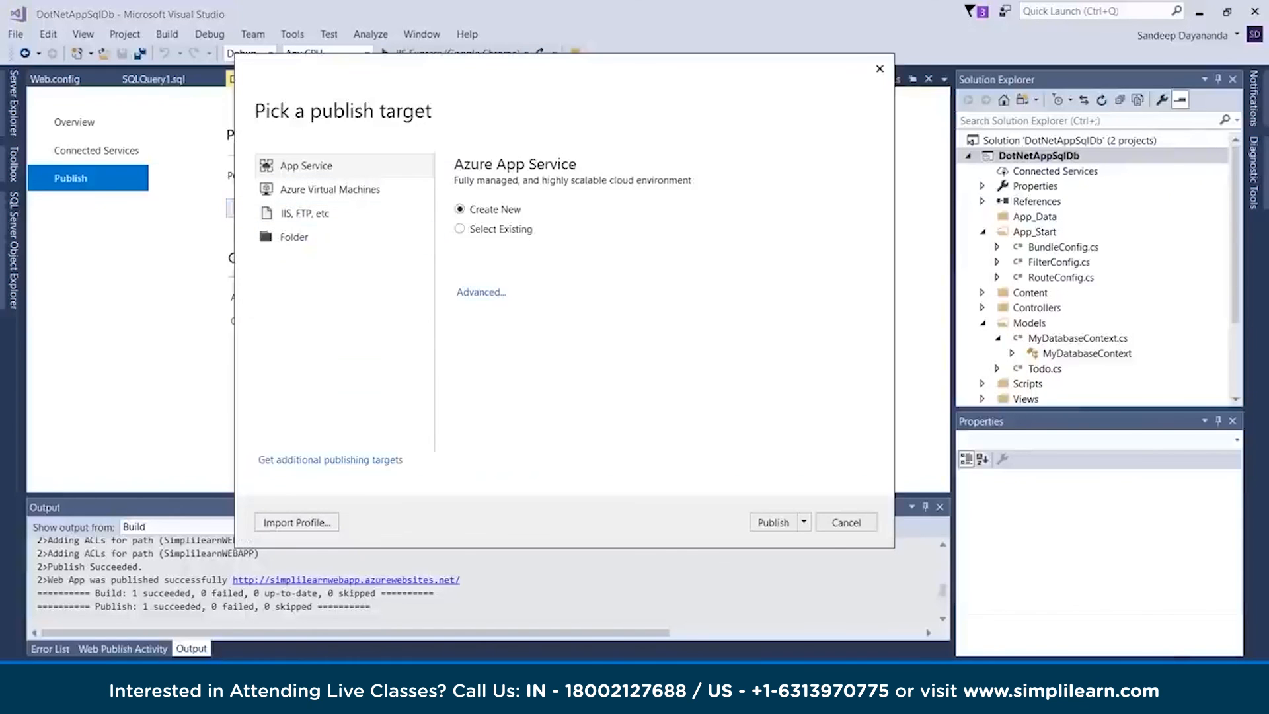
left_click(460, 229)
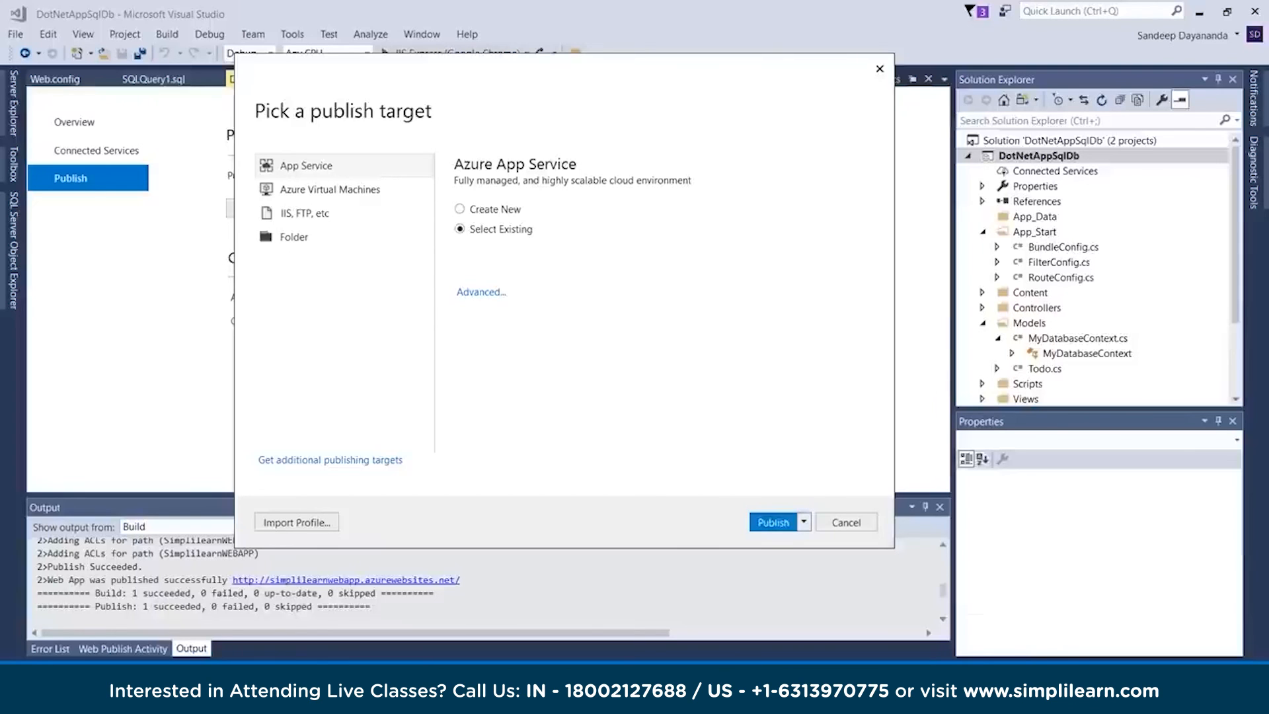
key("Return")
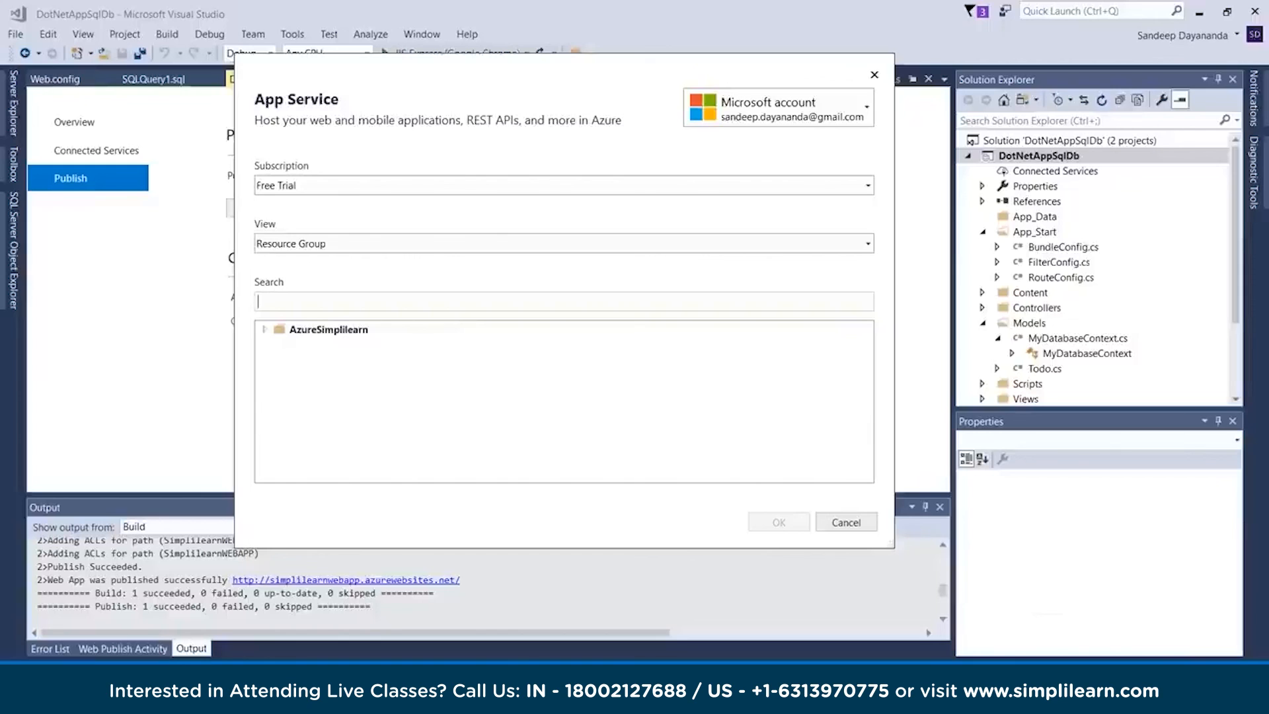
left_click(867, 243)
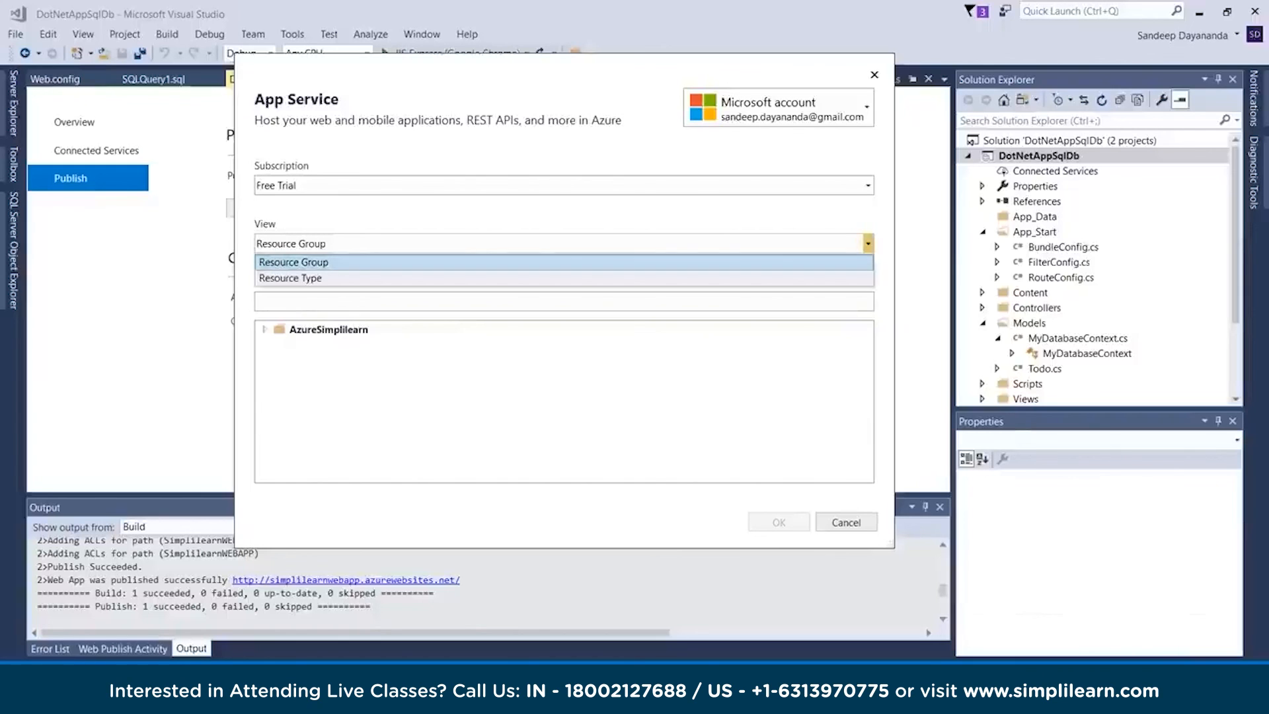
left_click(852, 263)
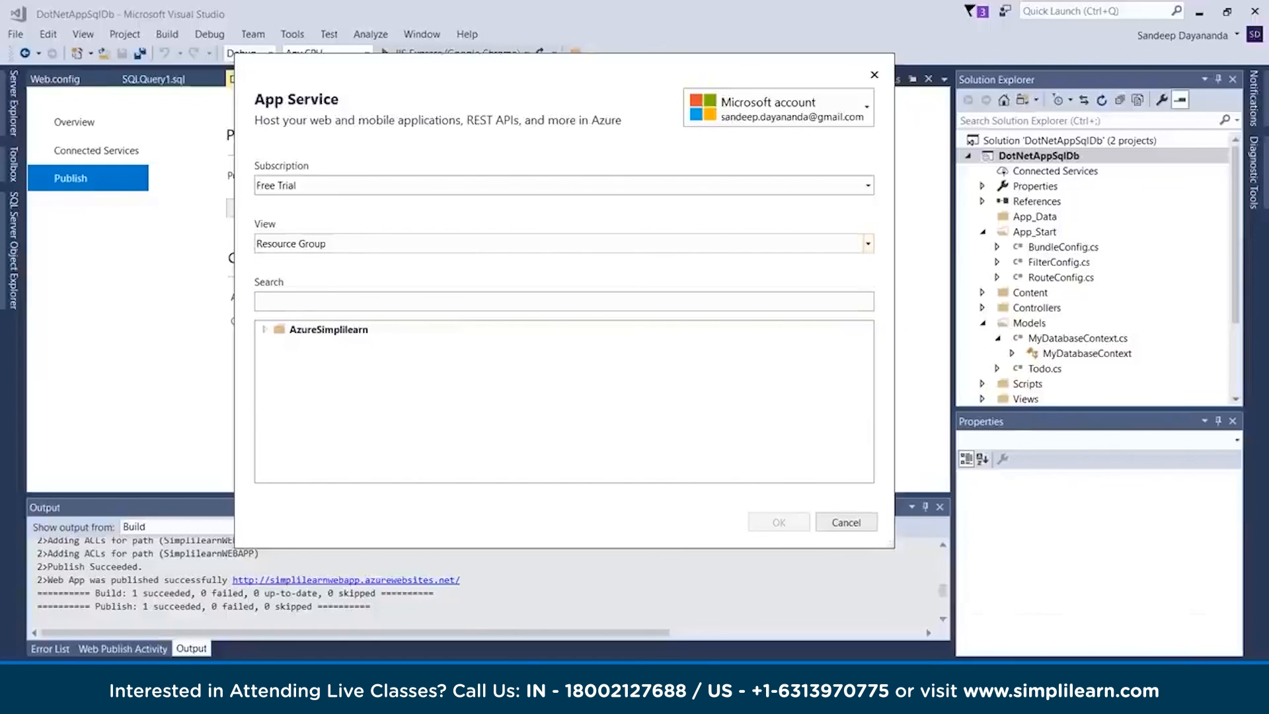
left_click(329, 329)
left_click(264, 329)
left_click(341, 345)
left_click(778, 522)
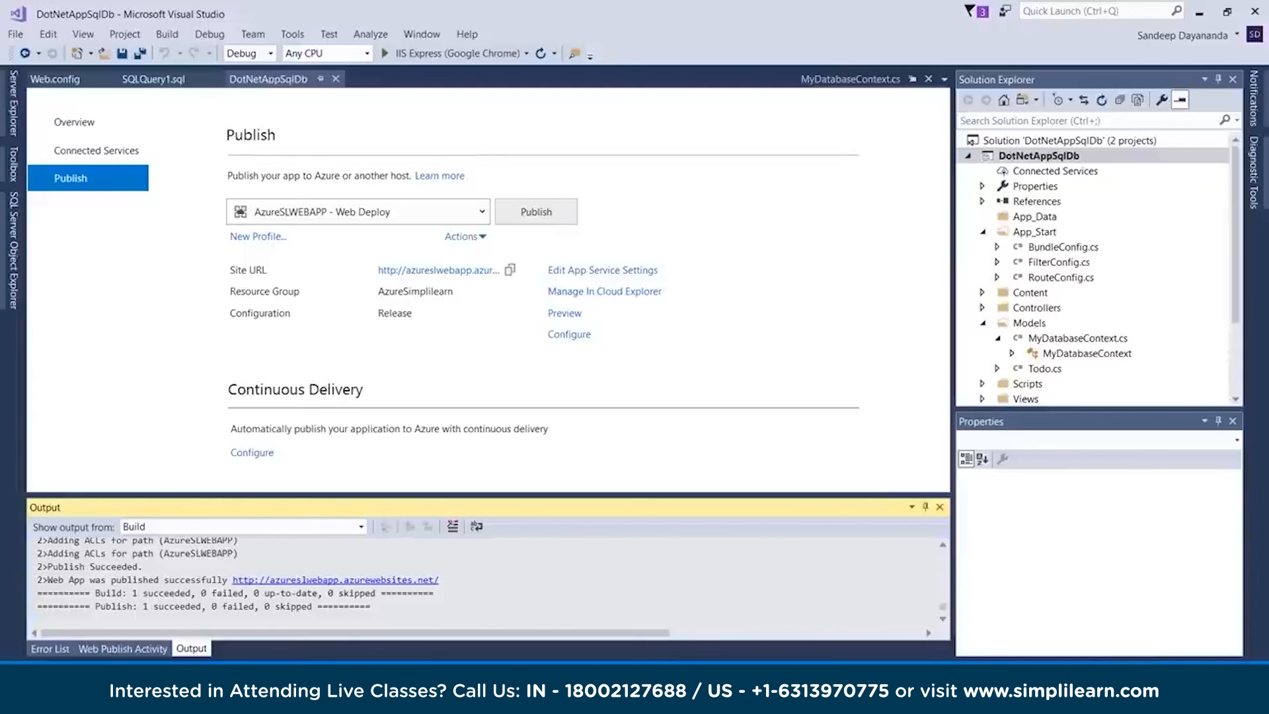
Switch to Chrome, check the published site azureslwebapp.azurewebsites.net, and go back to the Azure portal's AzureSLDB page
left_click(428, 697)
left_click(330, 613)
key("ctrl+Tab")
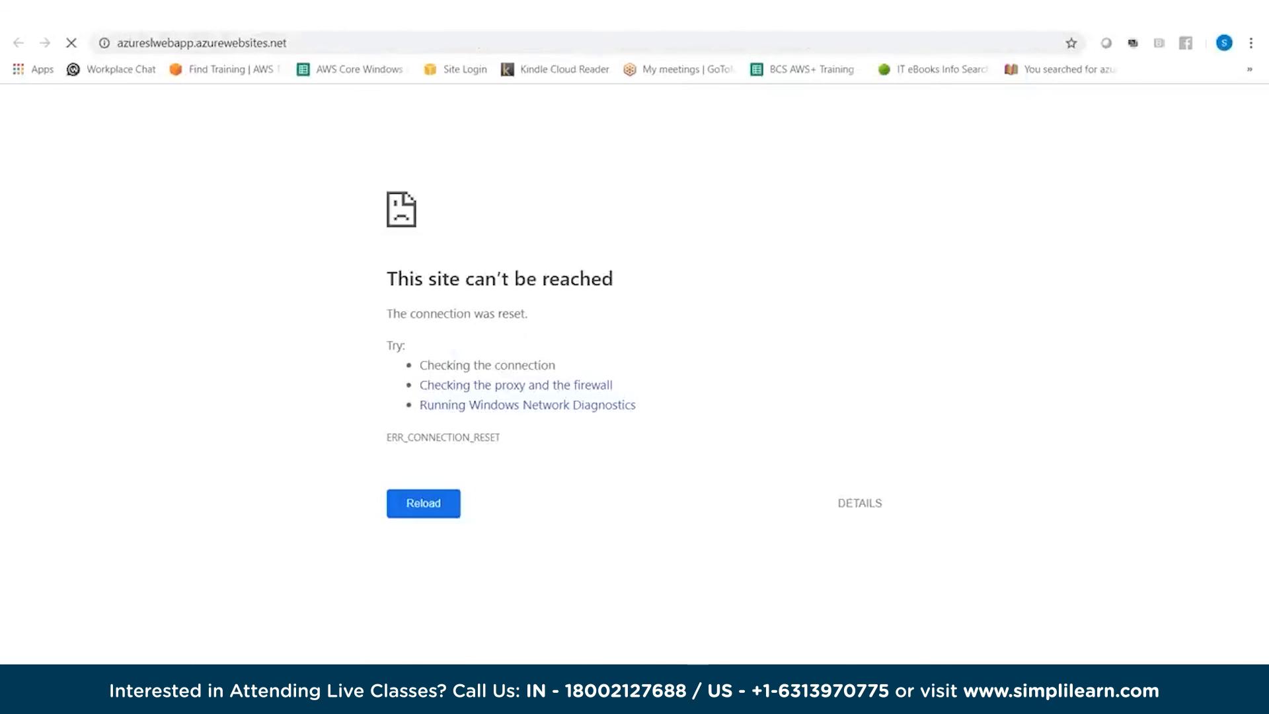
double_click(527, 278)
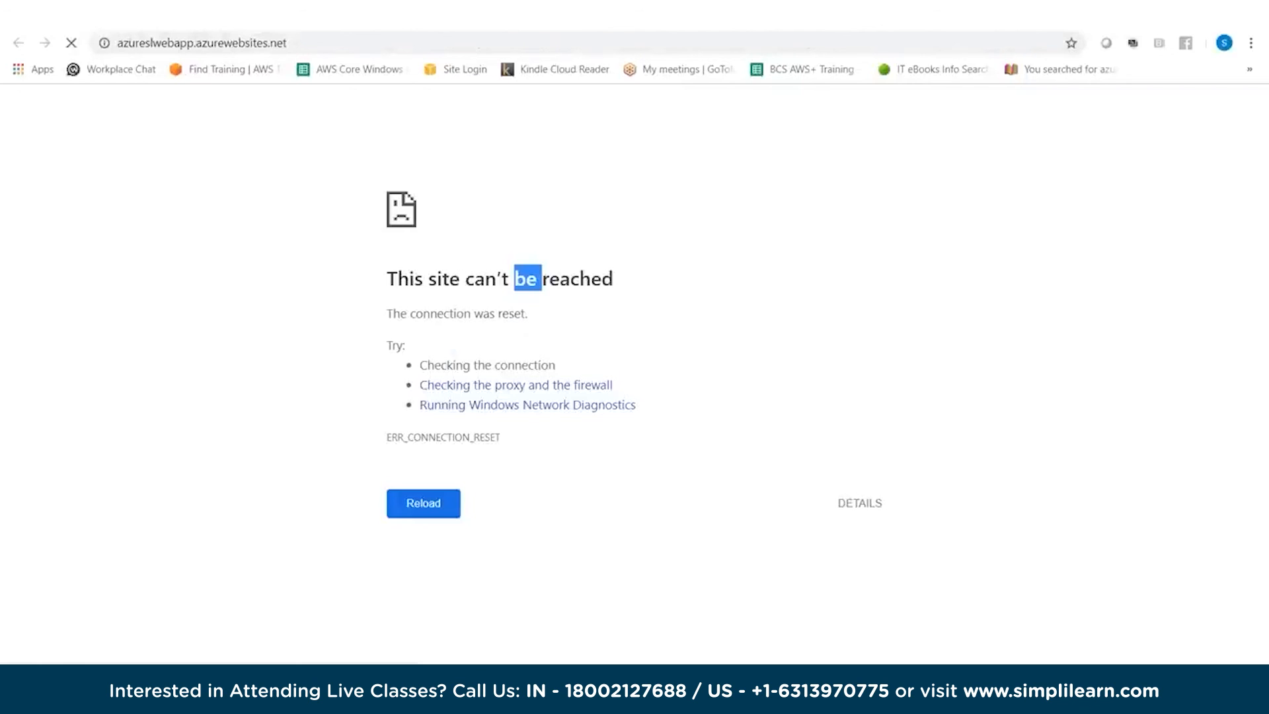
key("ctrl+shift+Tab")
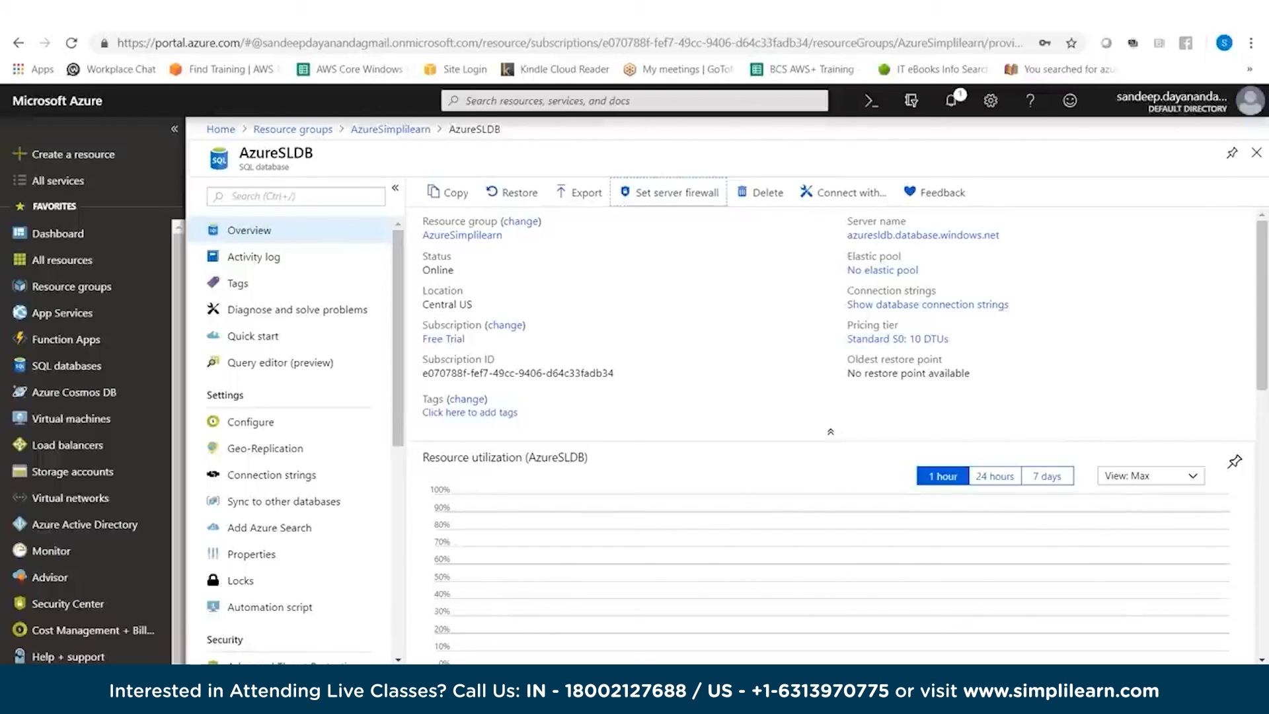
Return to Visual Studio and show the data connections in Server Explorer
key("alt+Tab")
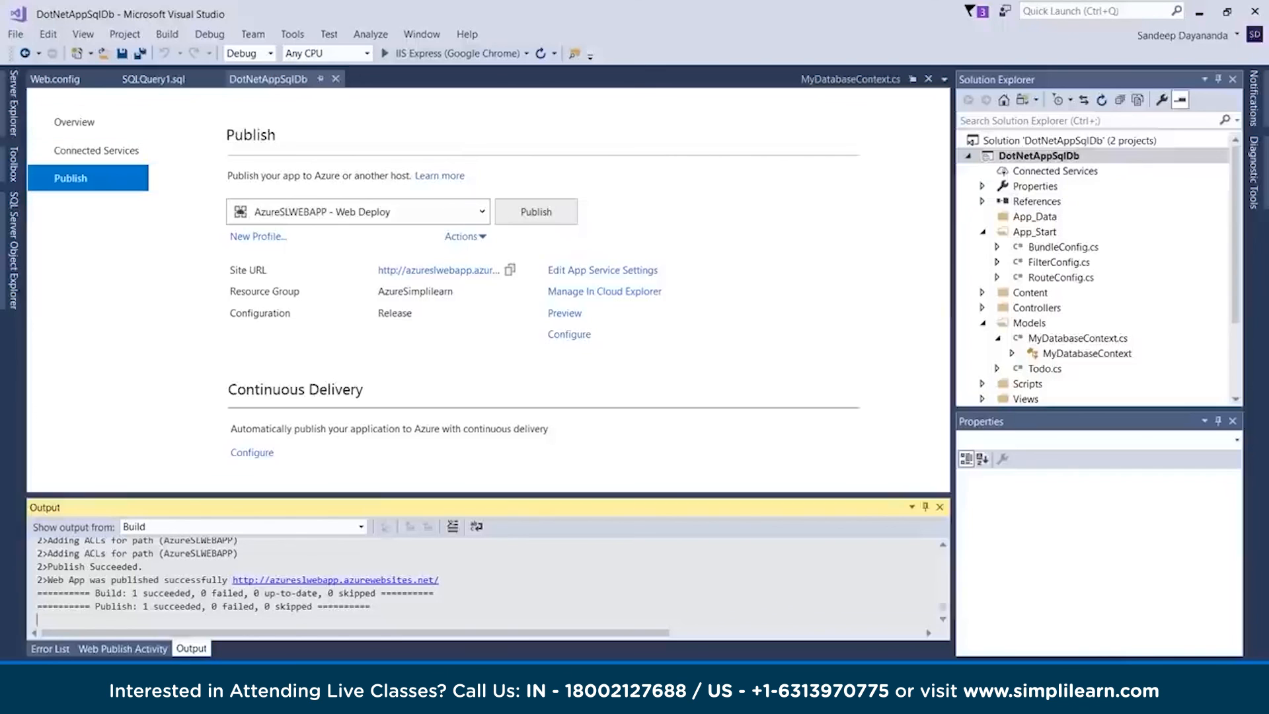
left_click(88, 123)
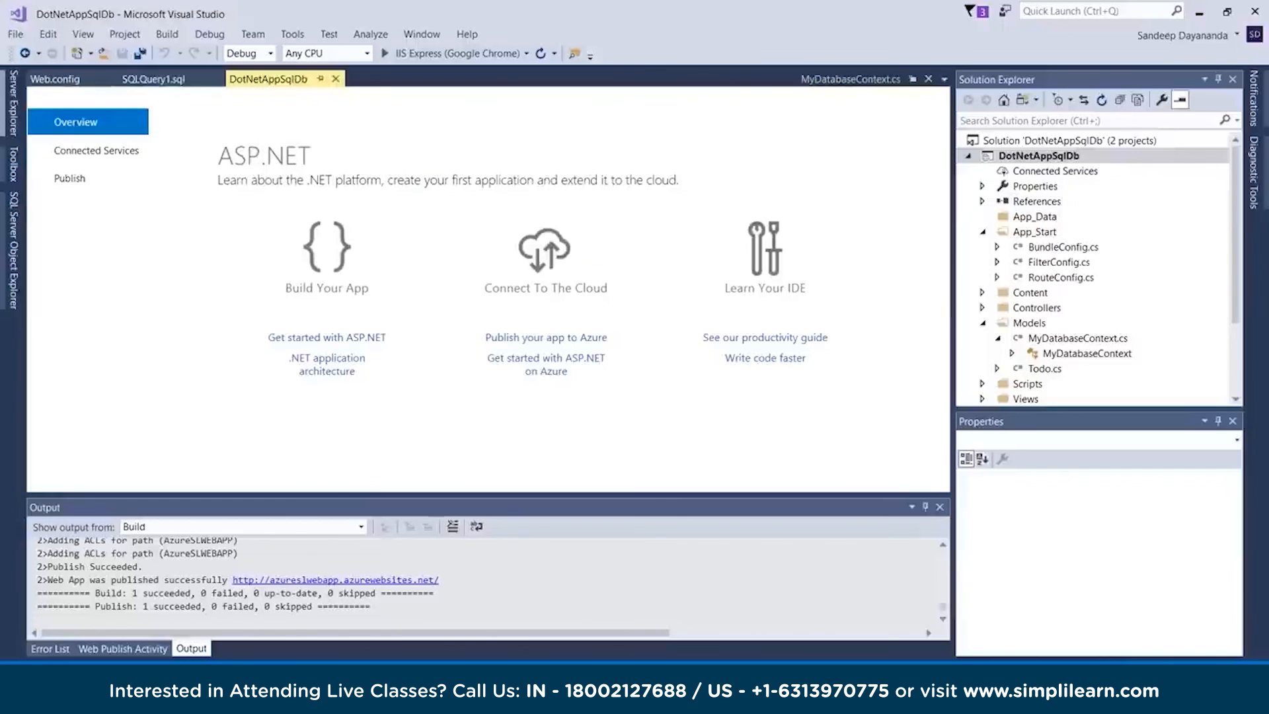
left_click(13, 103)
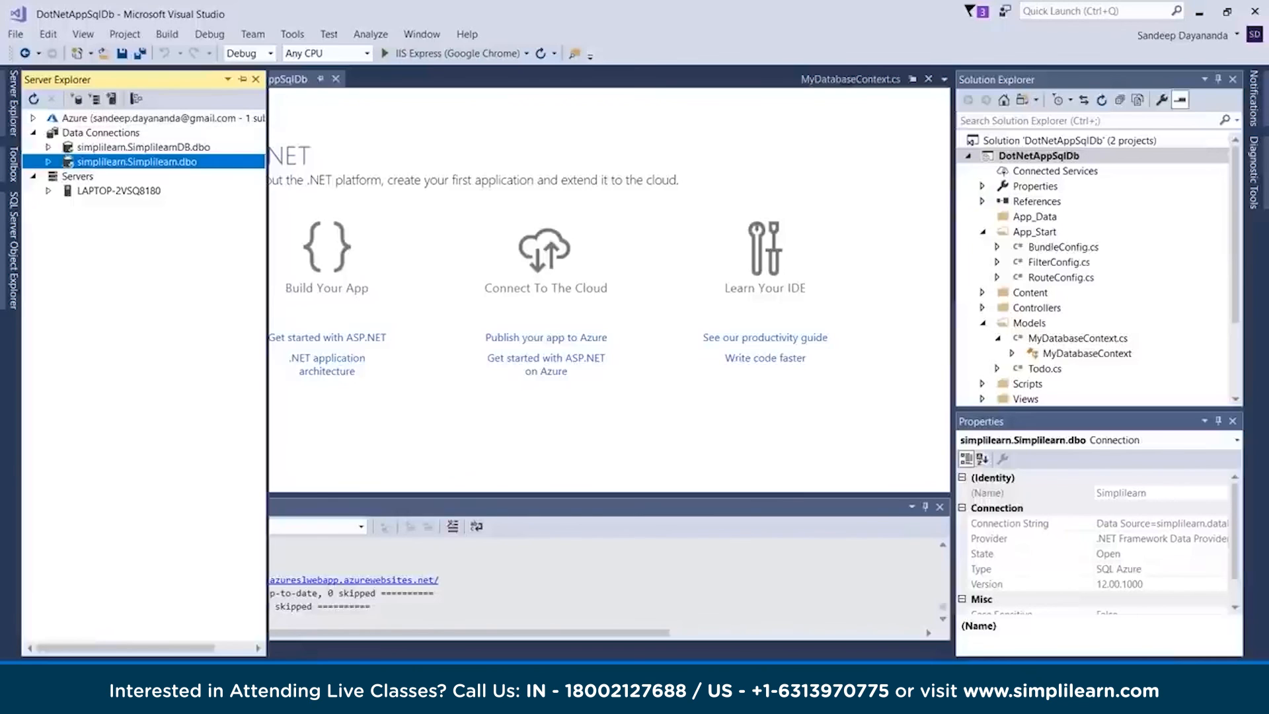
Switch to the Azure portal and open the AzureSLDB database from the AzureSimplilearn resource group
left_click(430, 699)
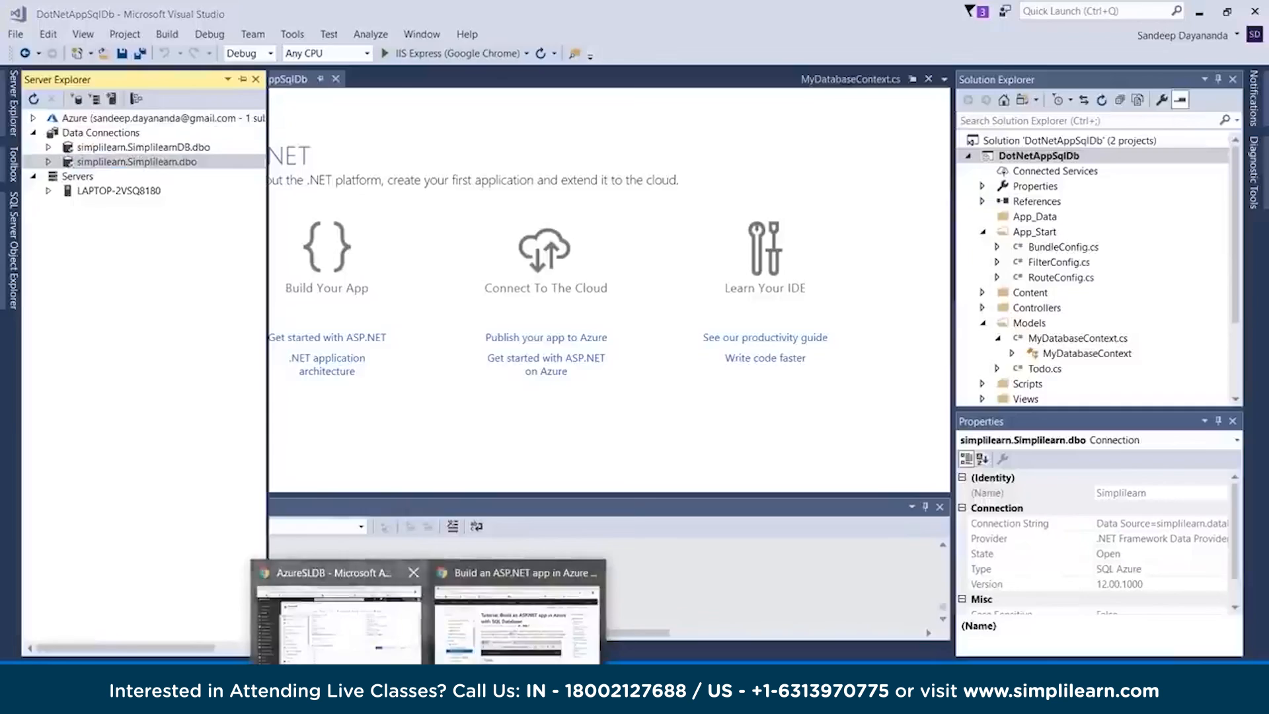
left_click(340, 611)
left_click(390, 129)
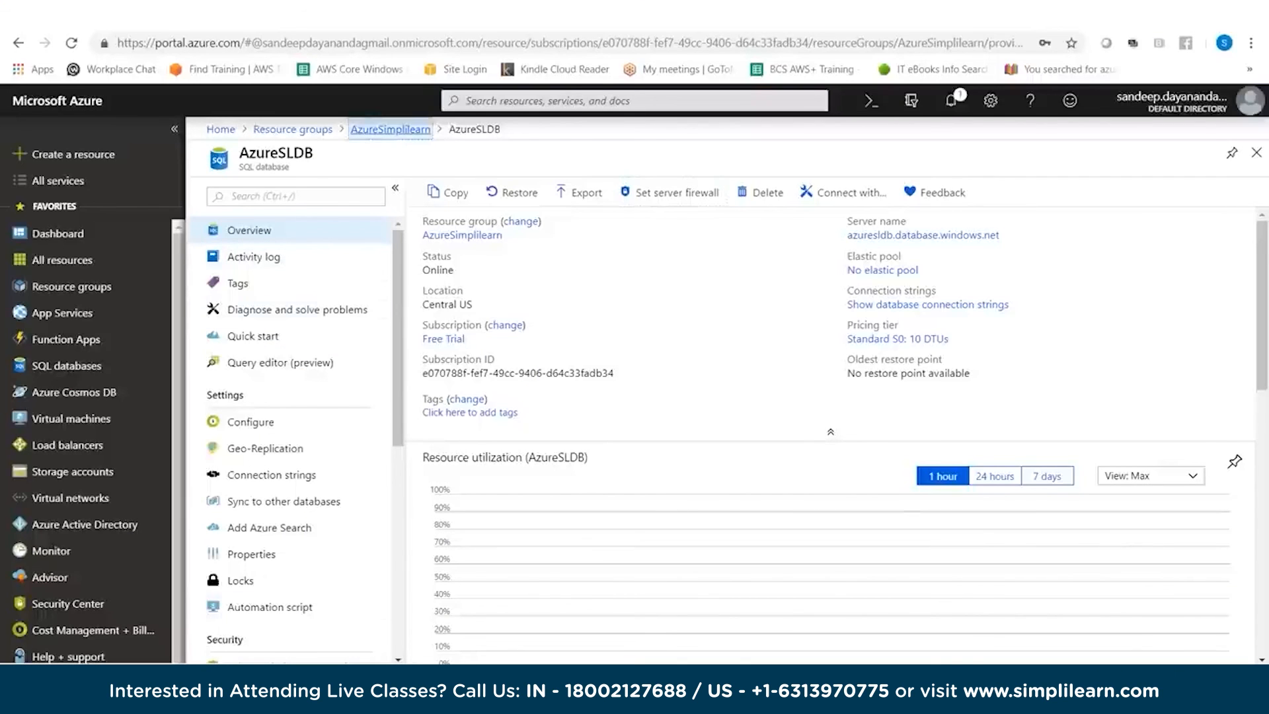
left_click(293, 129)
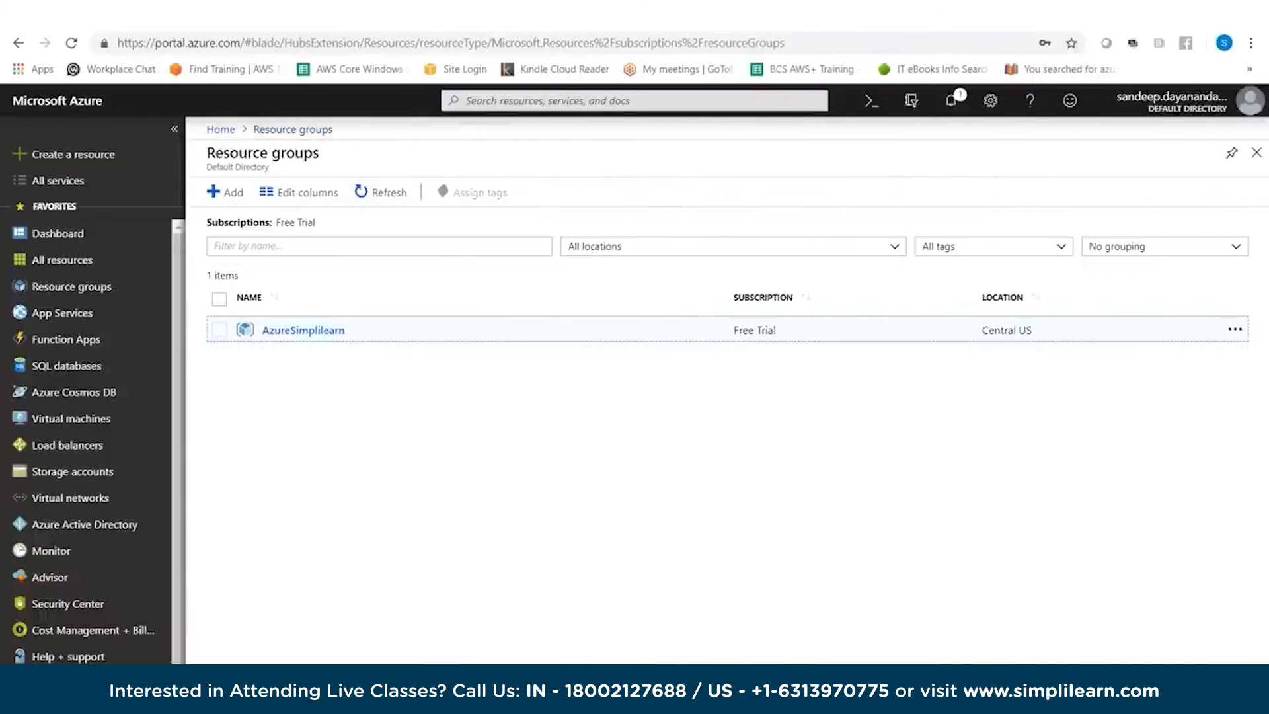
left_click(303, 329)
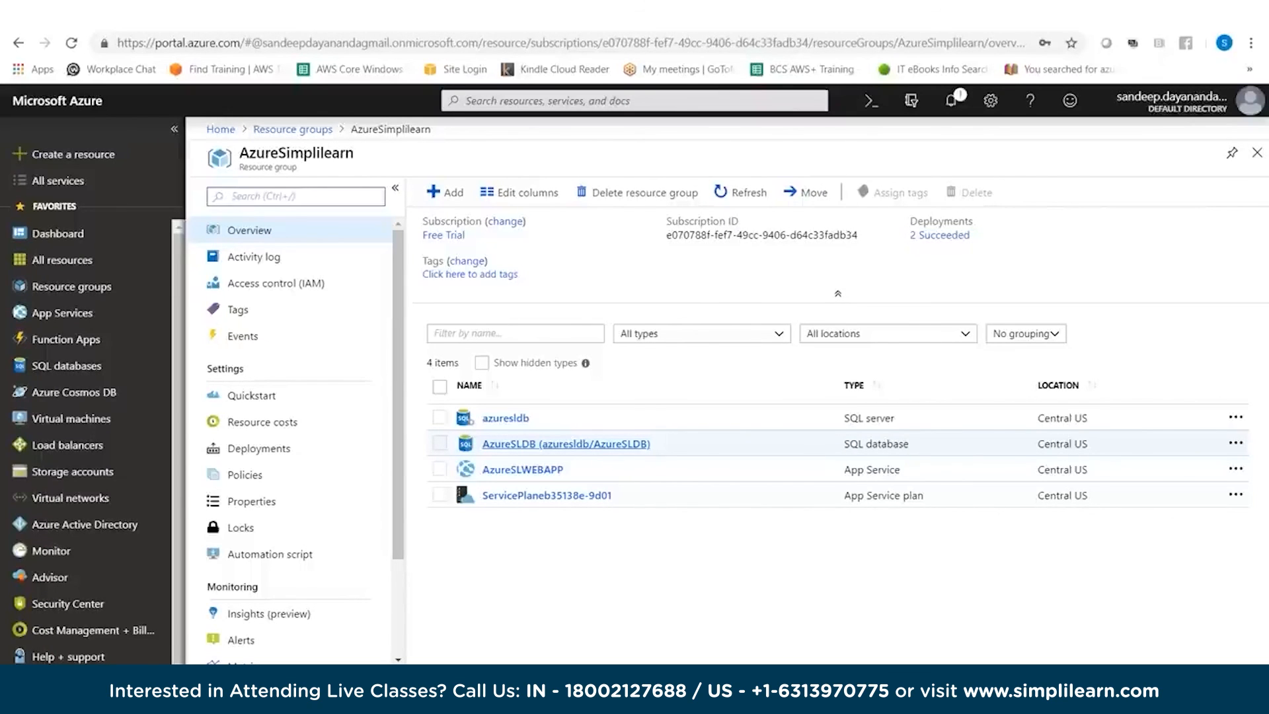
left_click(566, 443)
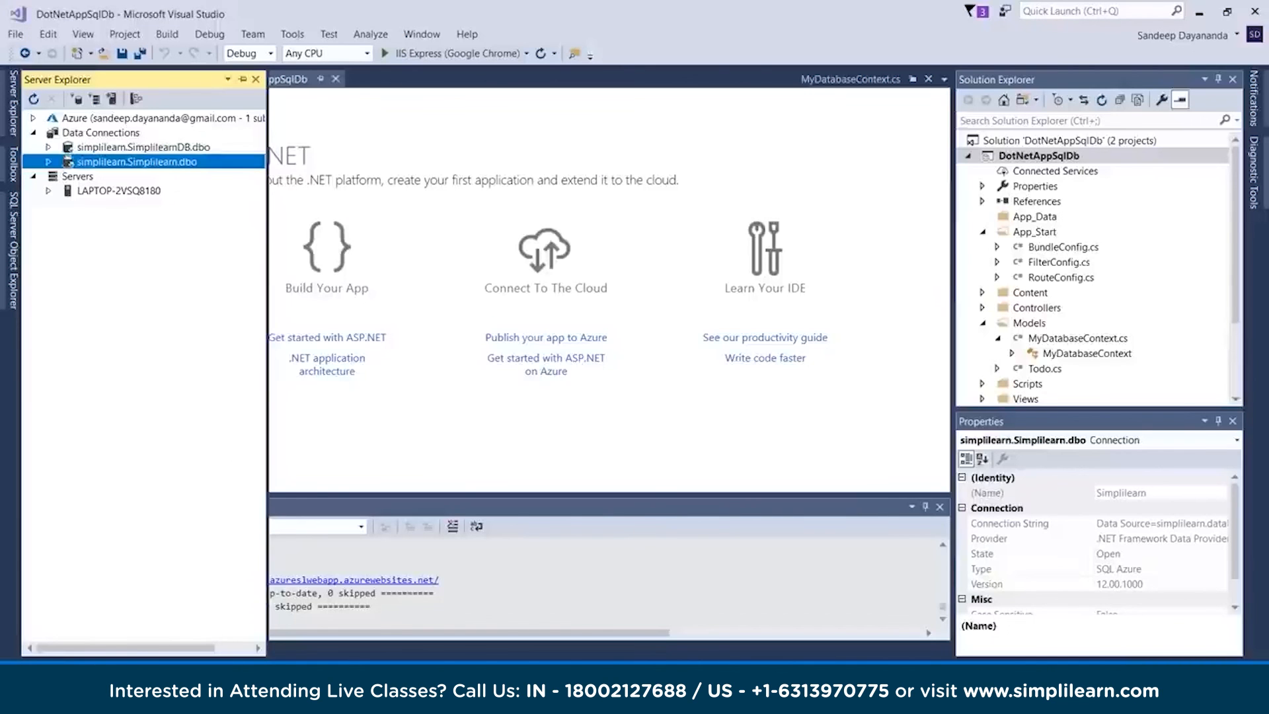
Back in Visual Studio, refresh the Data Connections in Server Explorer, read the error details, and dismiss the error dialog
left_click(99, 132)
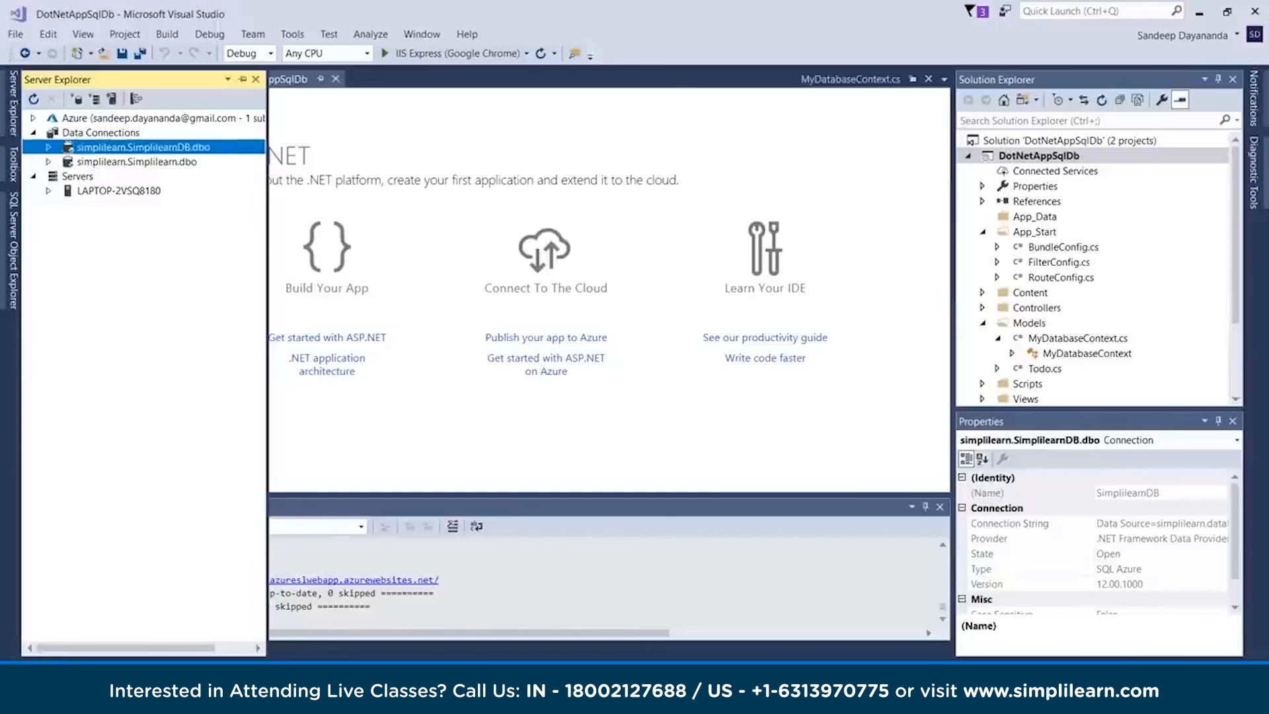
right_click(122, 134)
left_click(168, 148)
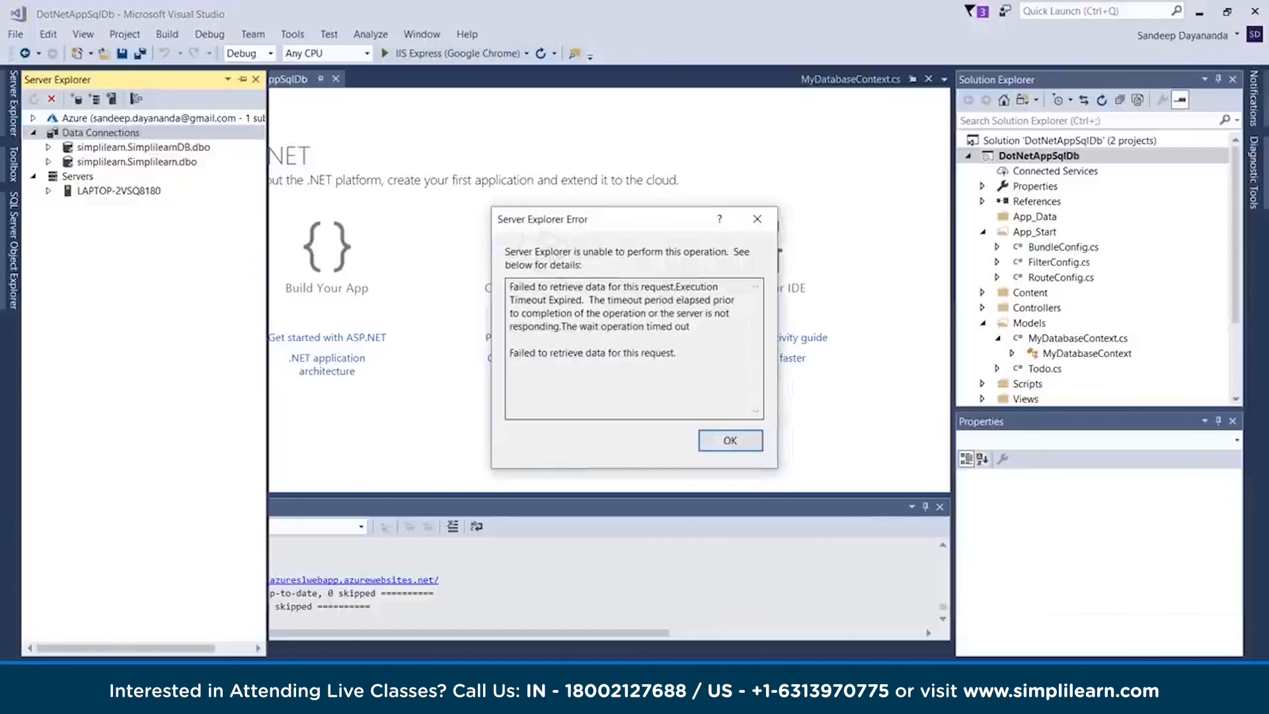
left_click_drag(675, 353, 510, 286)
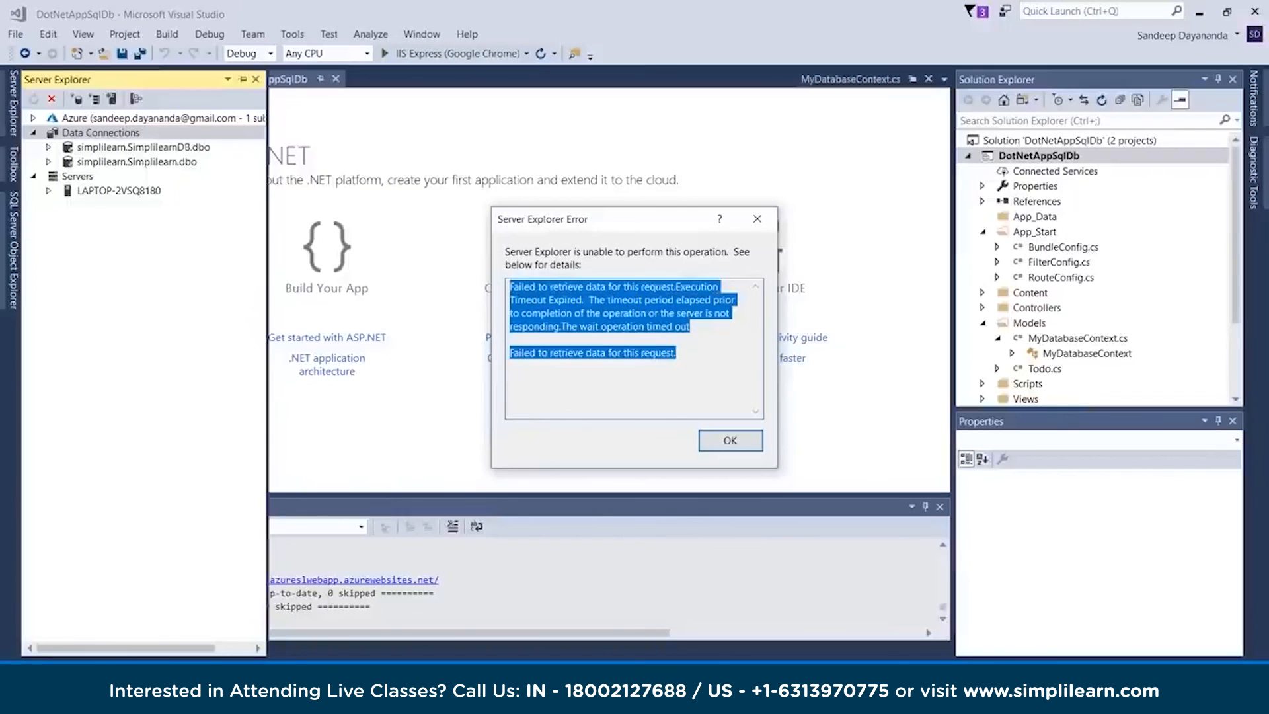
left_click(675, 353)
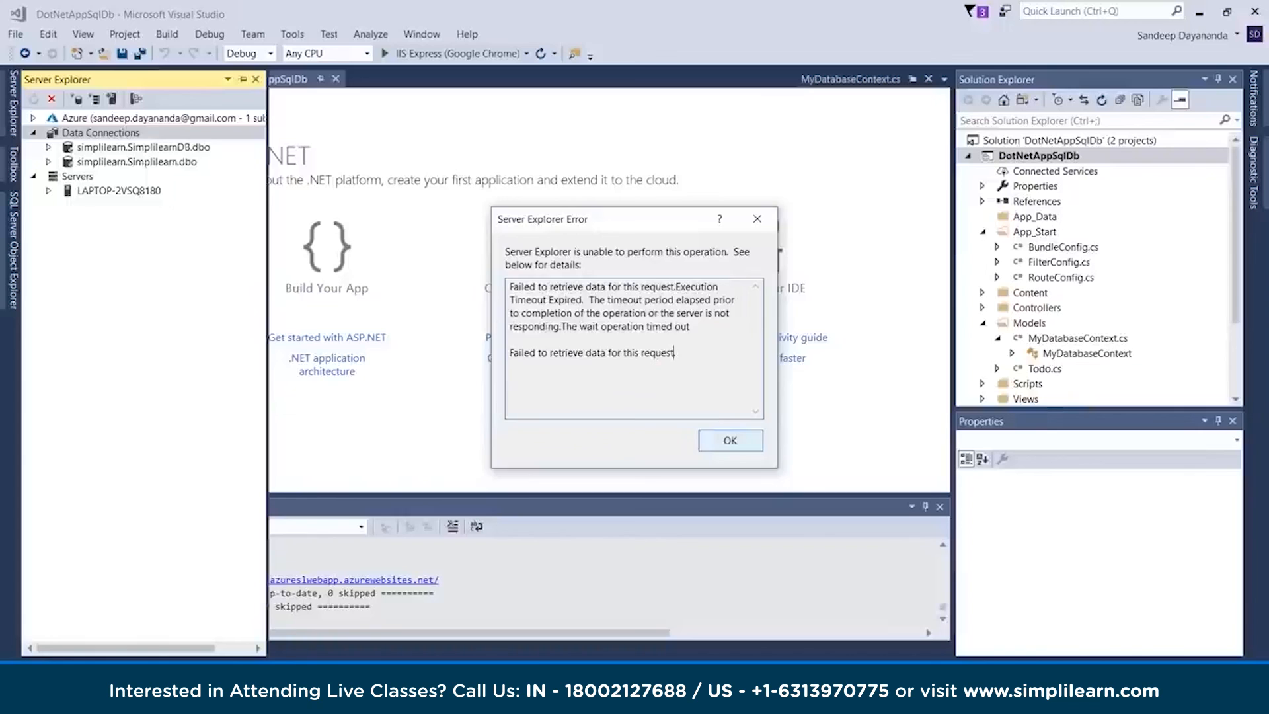
left_click(730, 440)
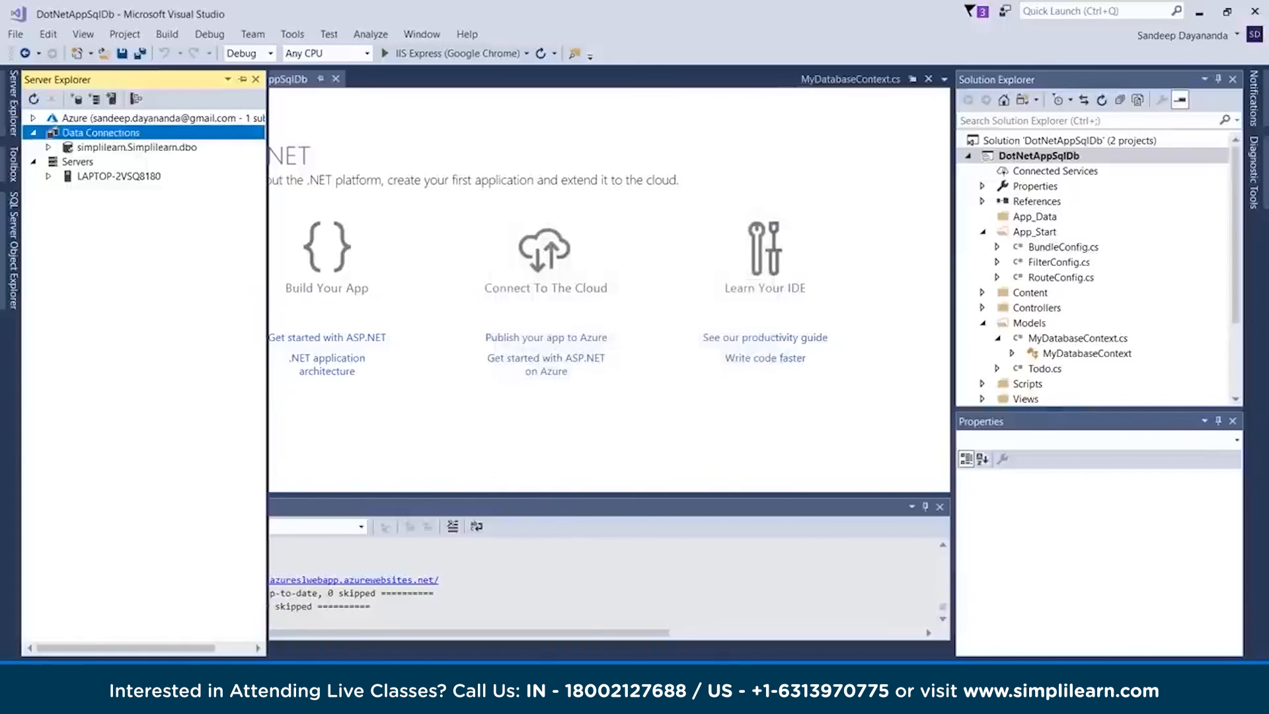
Open the AzureSLWEBAPP - Web Deploy publish configuration of DotNetAppSqlDb, validate its connection, and save the profile
left_click(1057, 156)
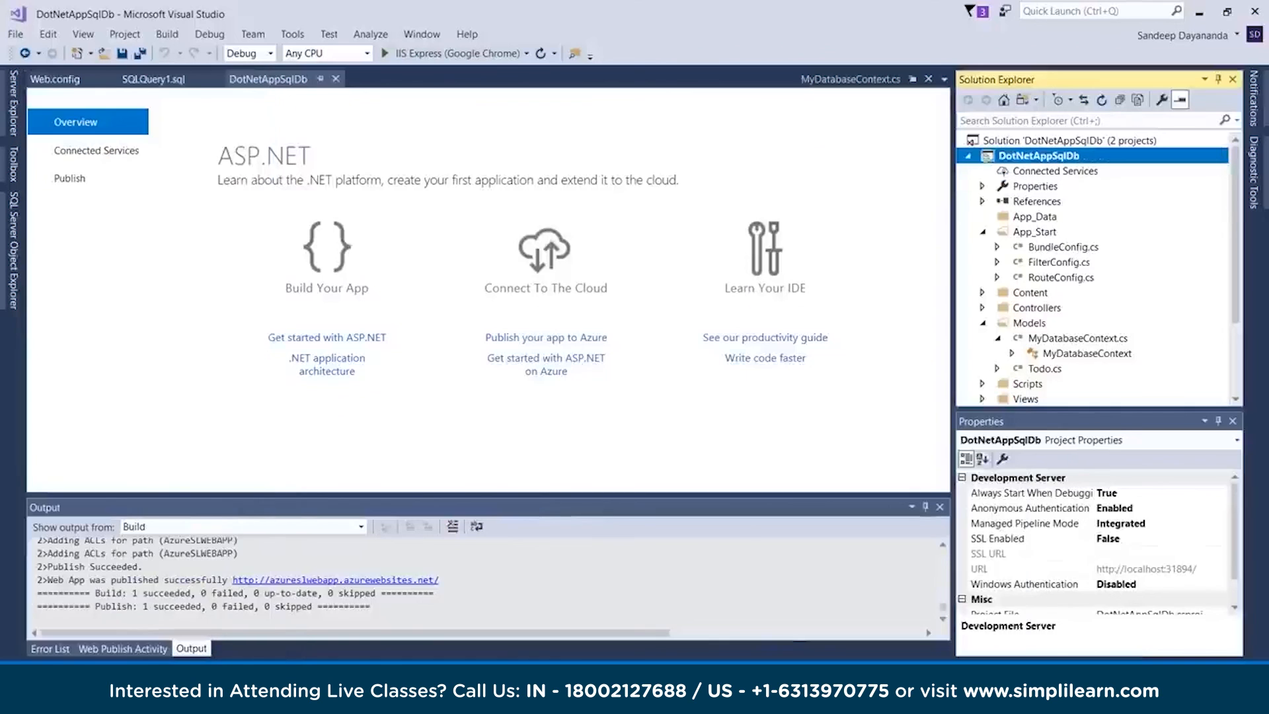
right_click(1028, 156)
left_click(821, 258)
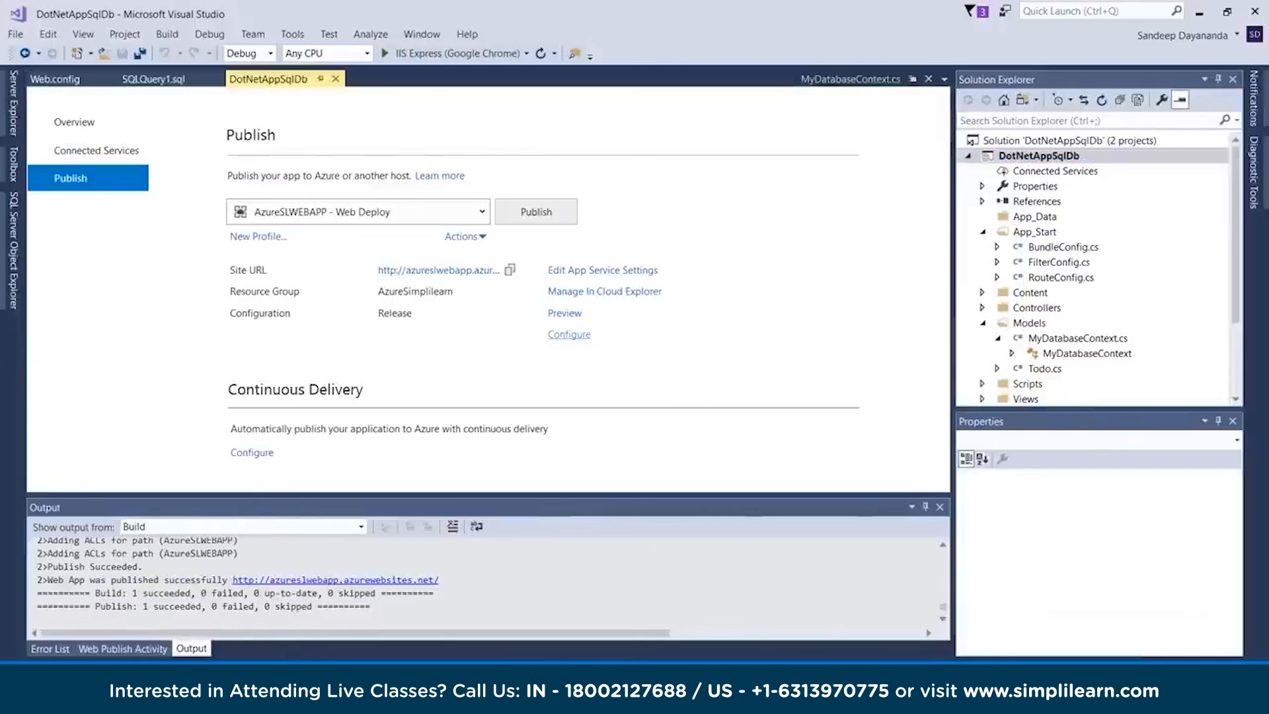
left_click(568, 334)
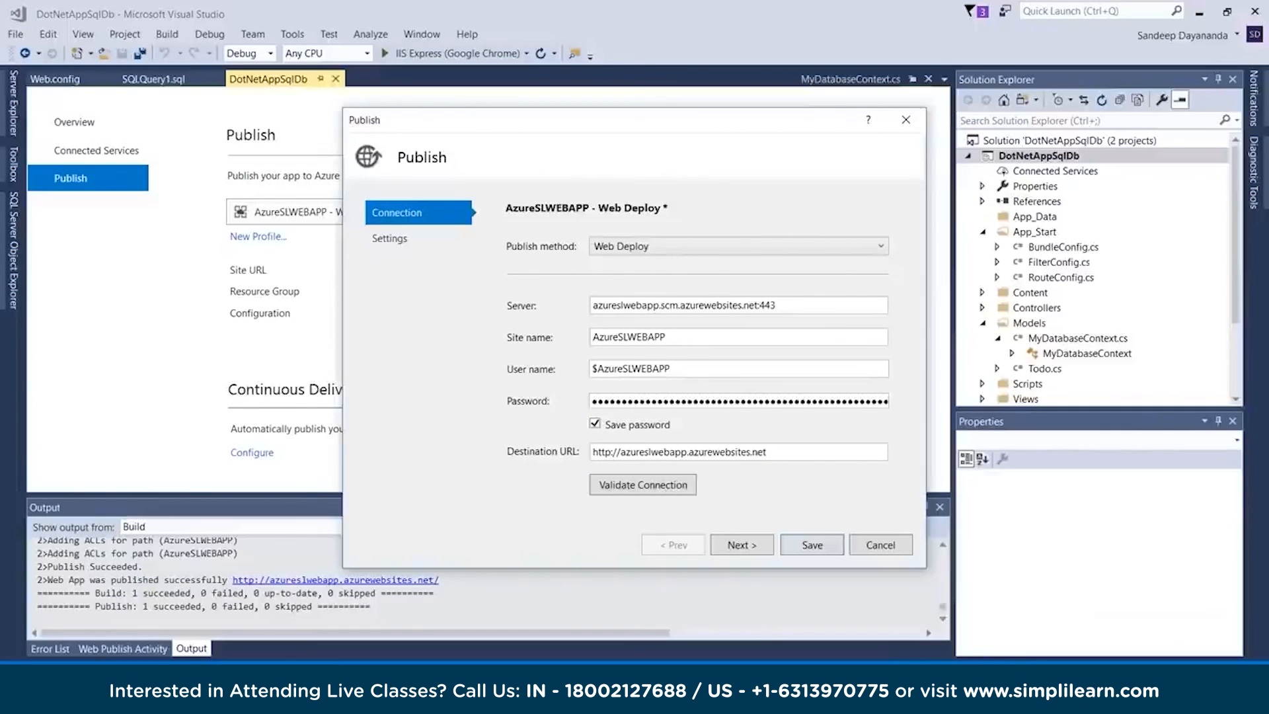
left_click(642, 484)
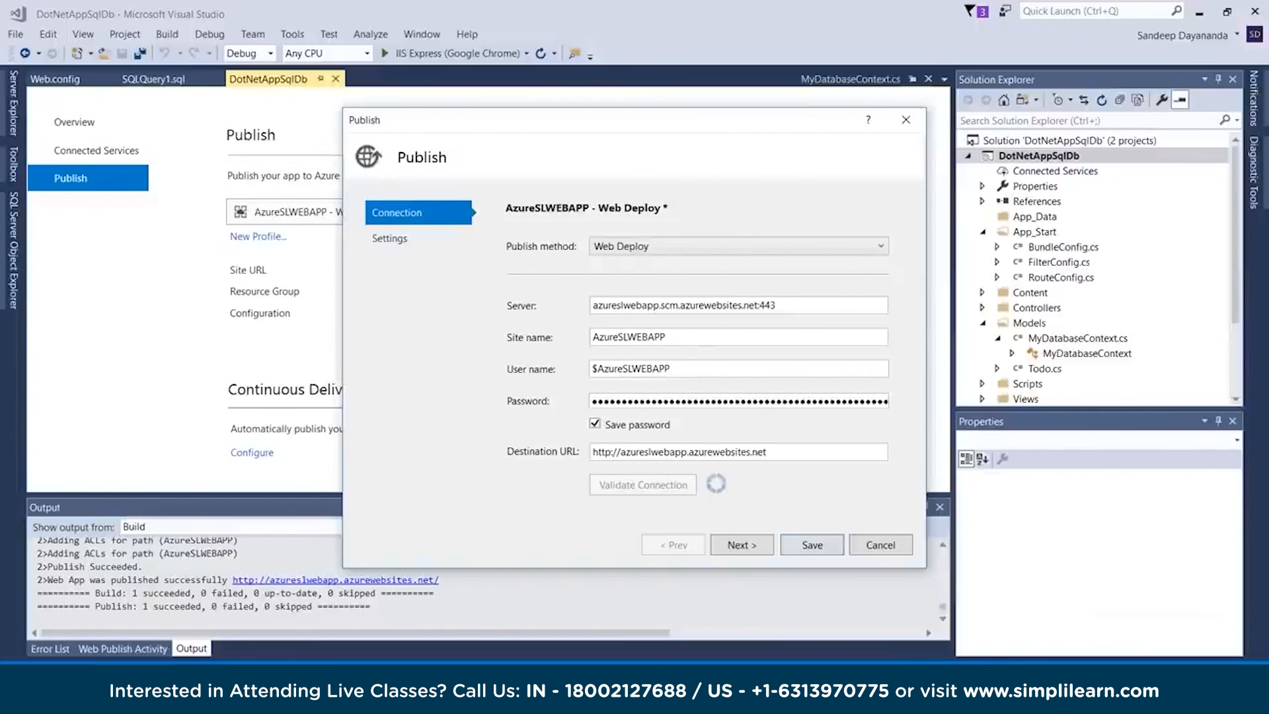
left_click(742, 544)
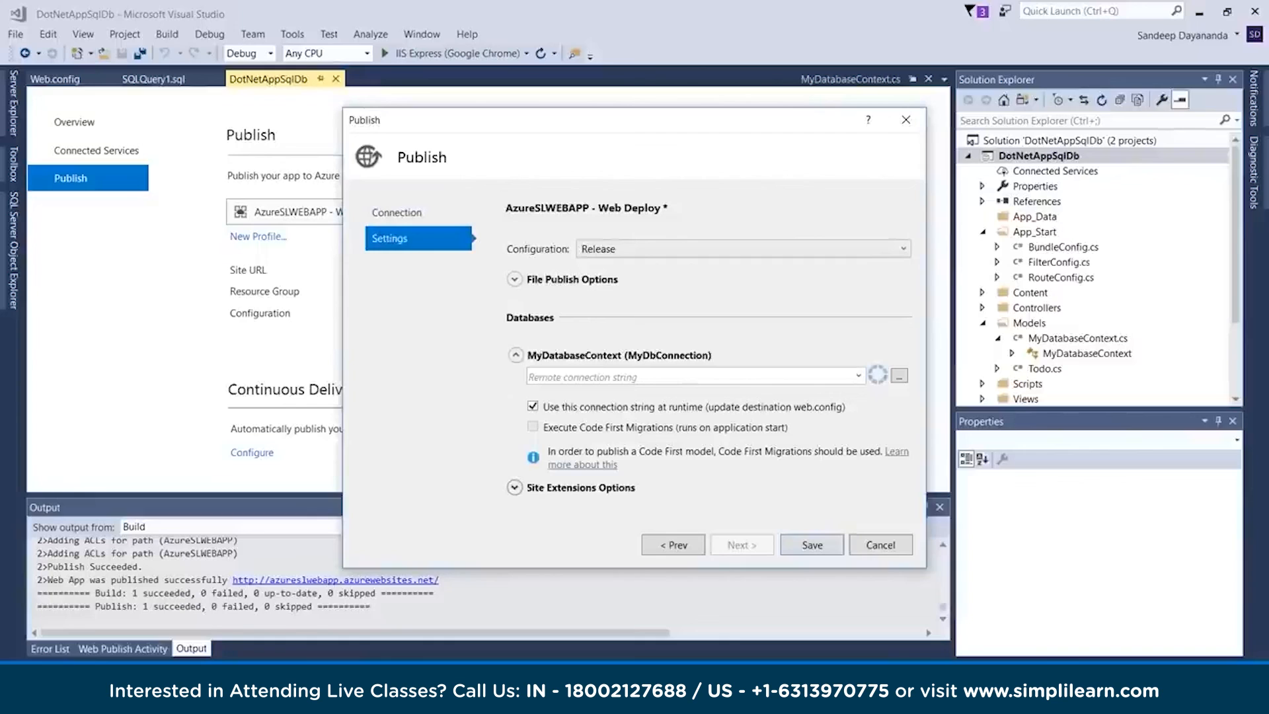
left_click(812, 544)
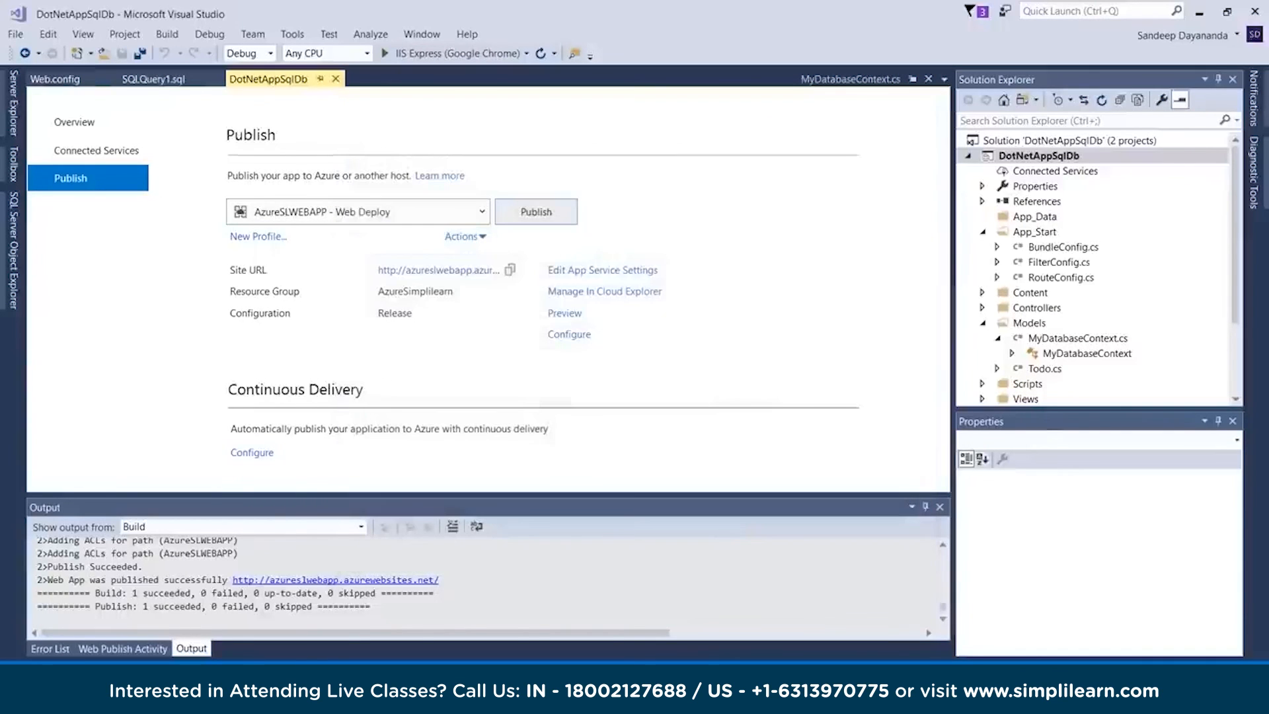
Reopen the publish settings and select SimplilearnDB as the MyDatabaseContext connection, checking the AzureSLDB page in the Azure portal
left_click(569, 334)
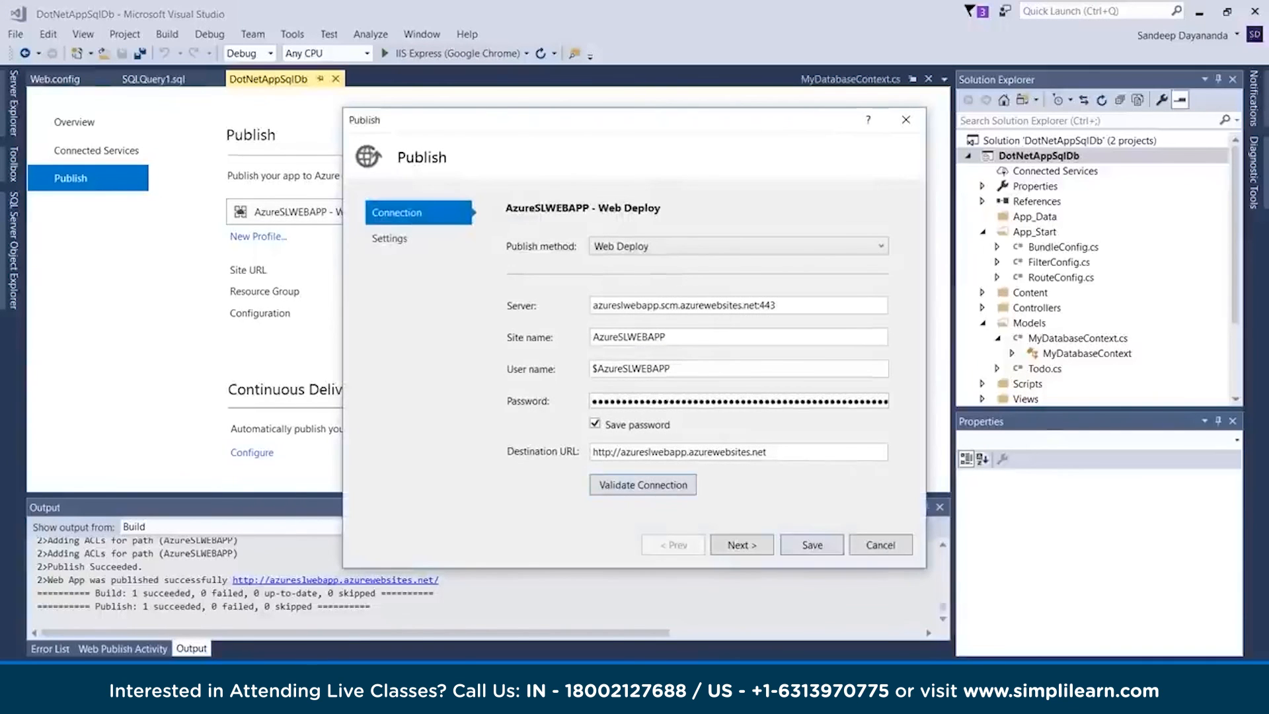
left_click(741, 545)
left_click(858, 375)
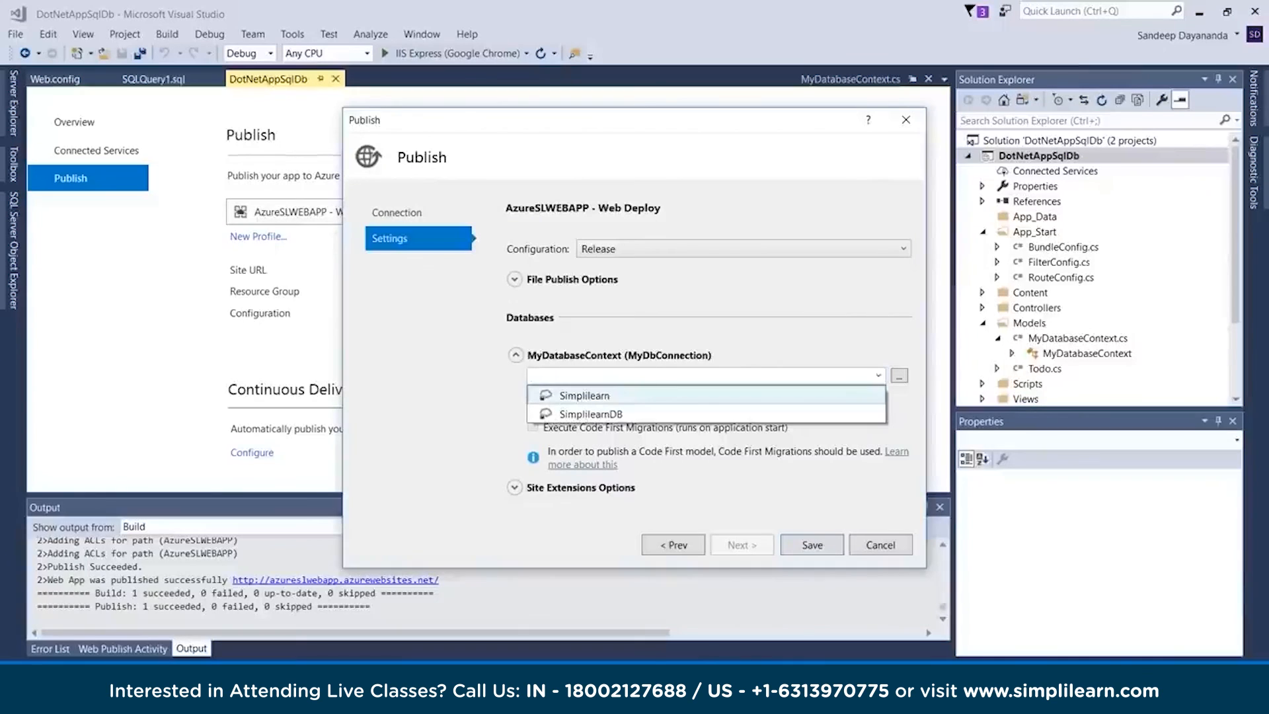
left_click(590, 414)
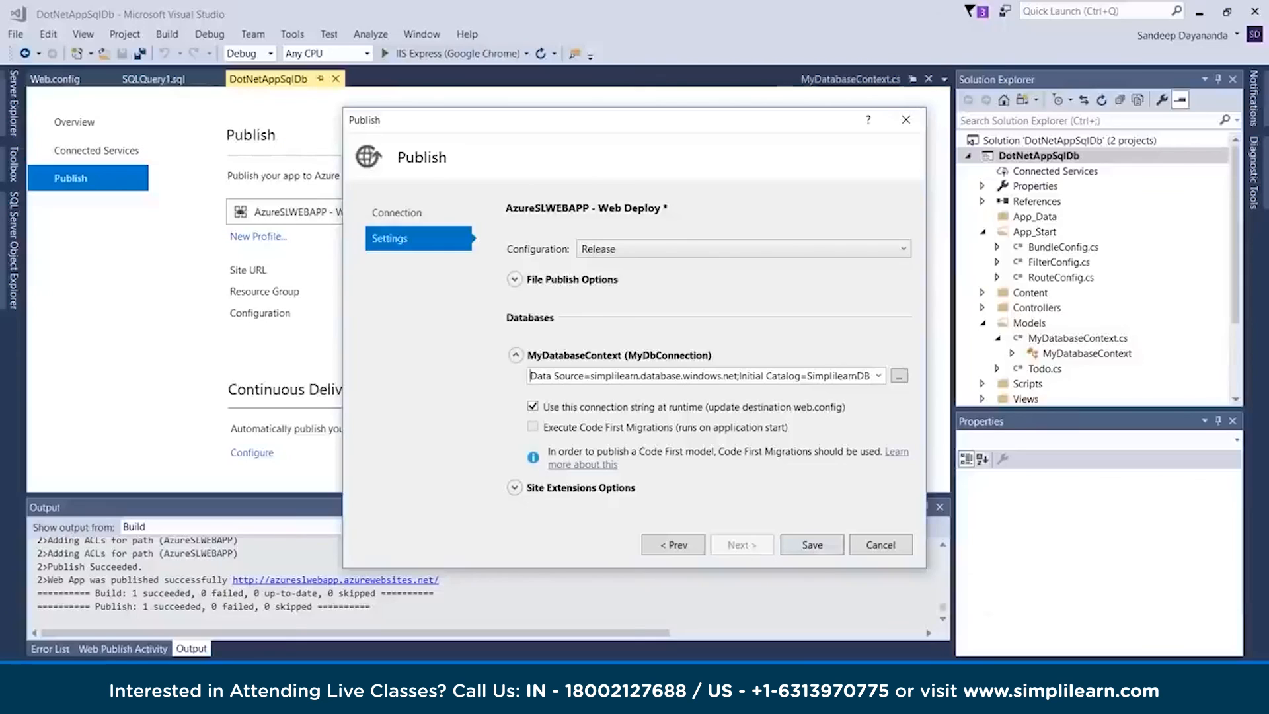
left_click(878, 375)
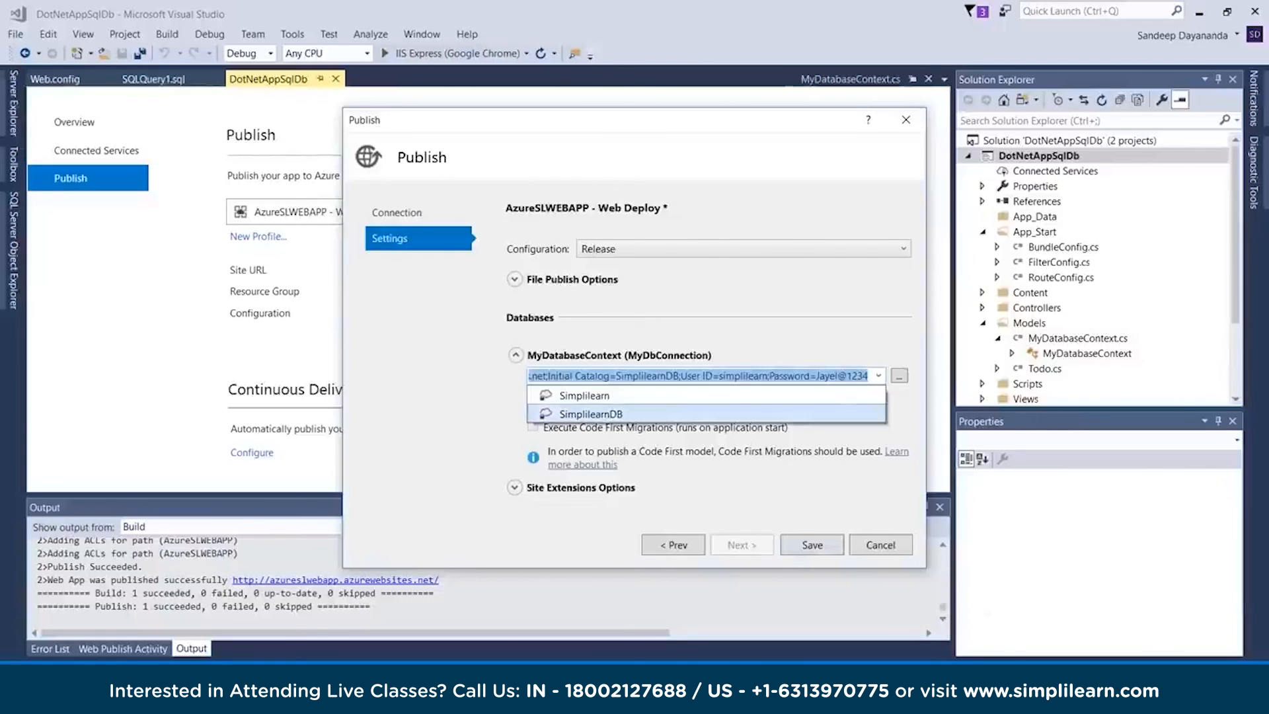
left_click(592, 413)
left_click(878, 375)
left_click(898, 375)
left_click(898, 375)
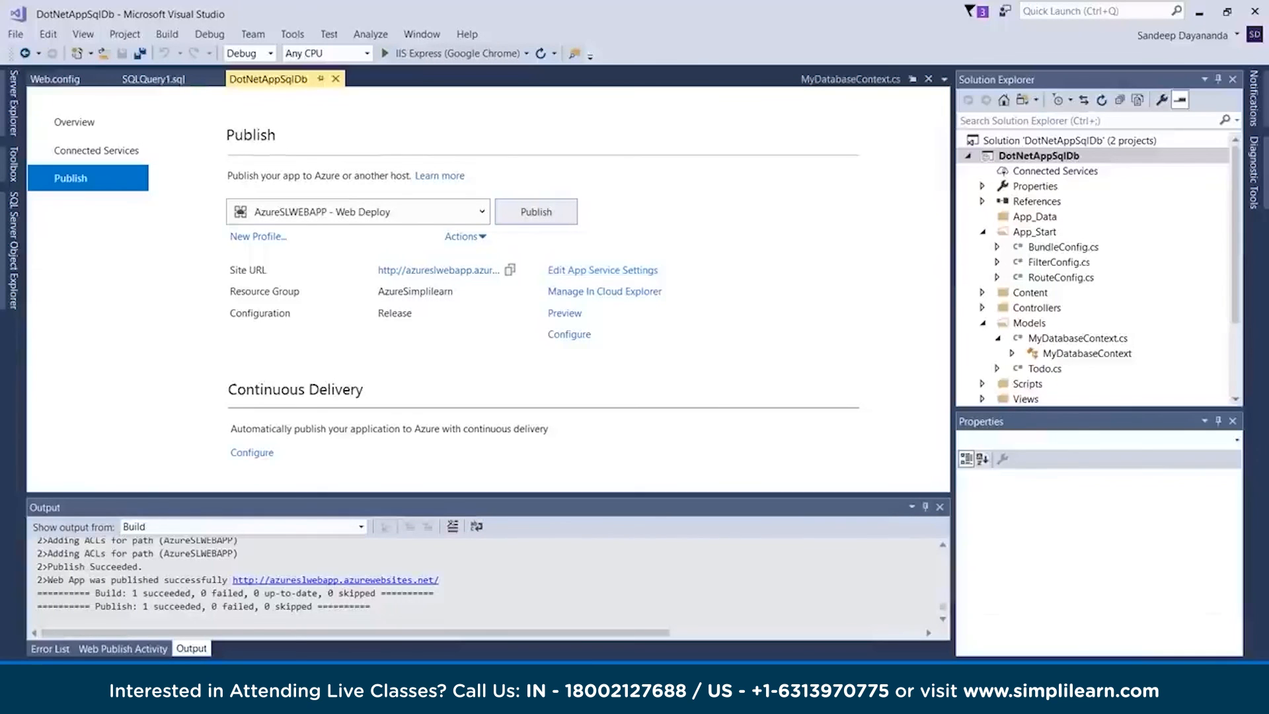
right_click(1026, 156)
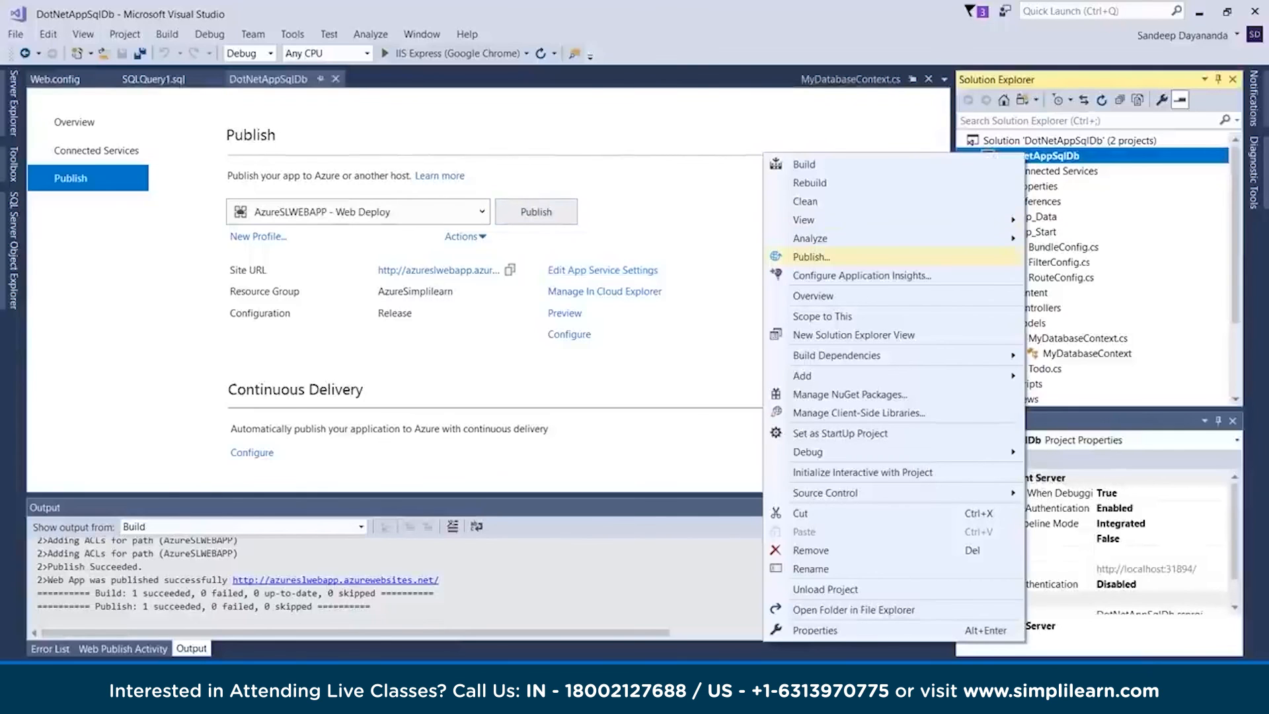
left_click(811, 256)
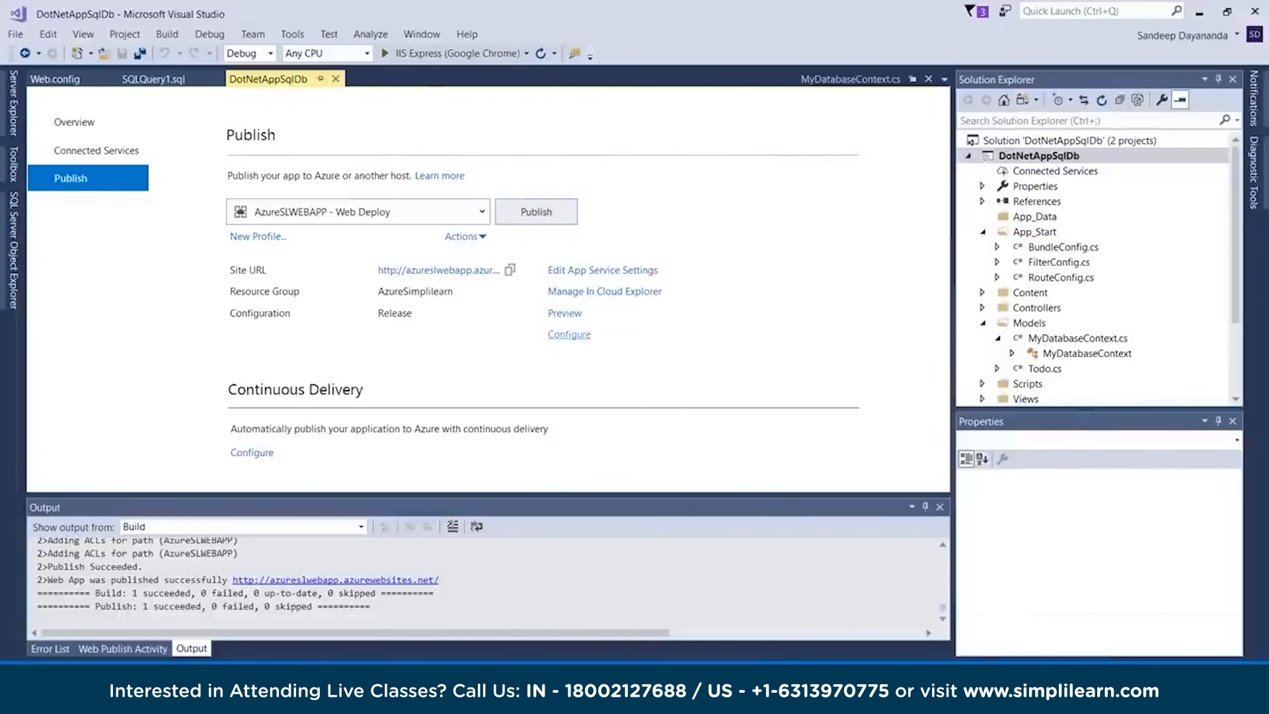
left_click(569, 333)
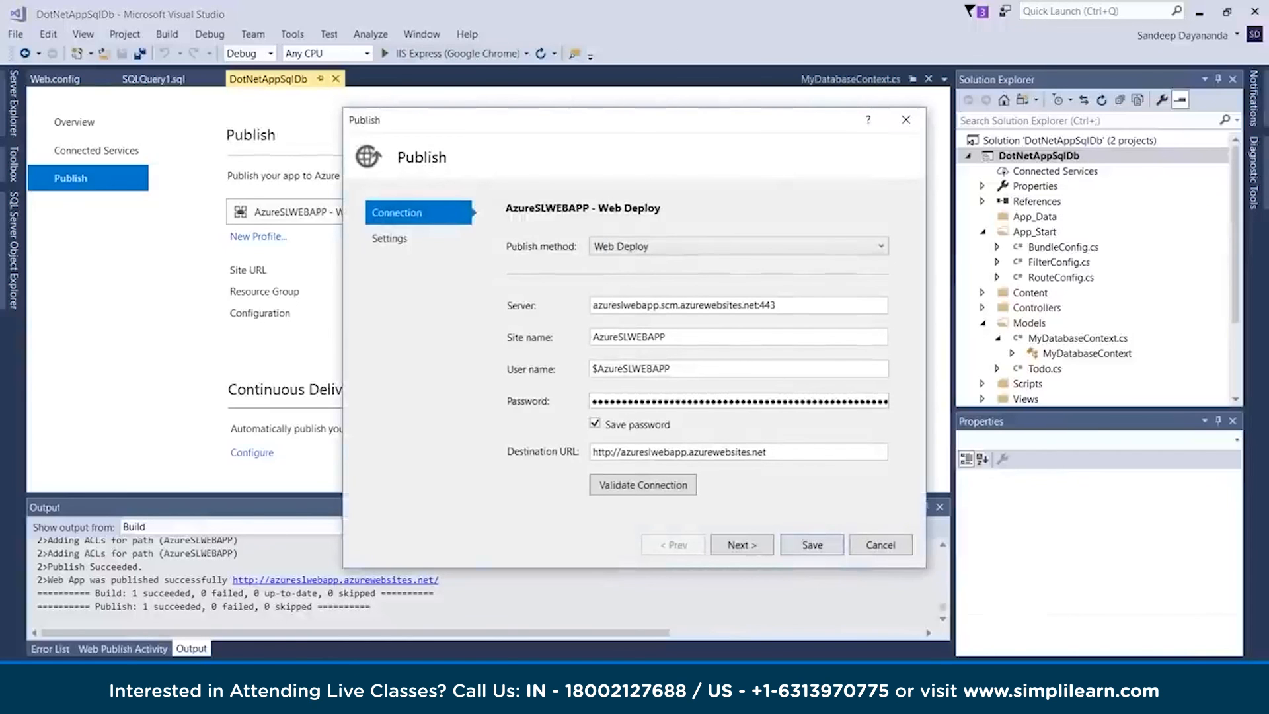
left_click(643, 484)
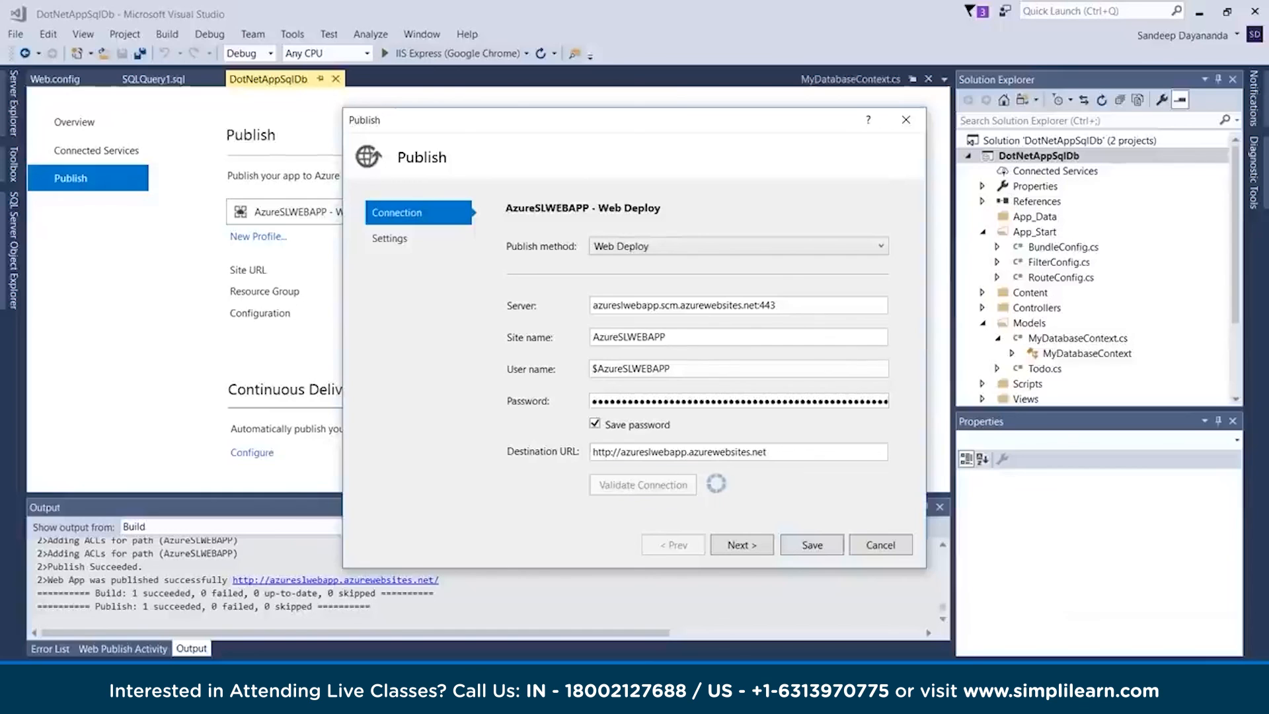
left_click(742, 544)
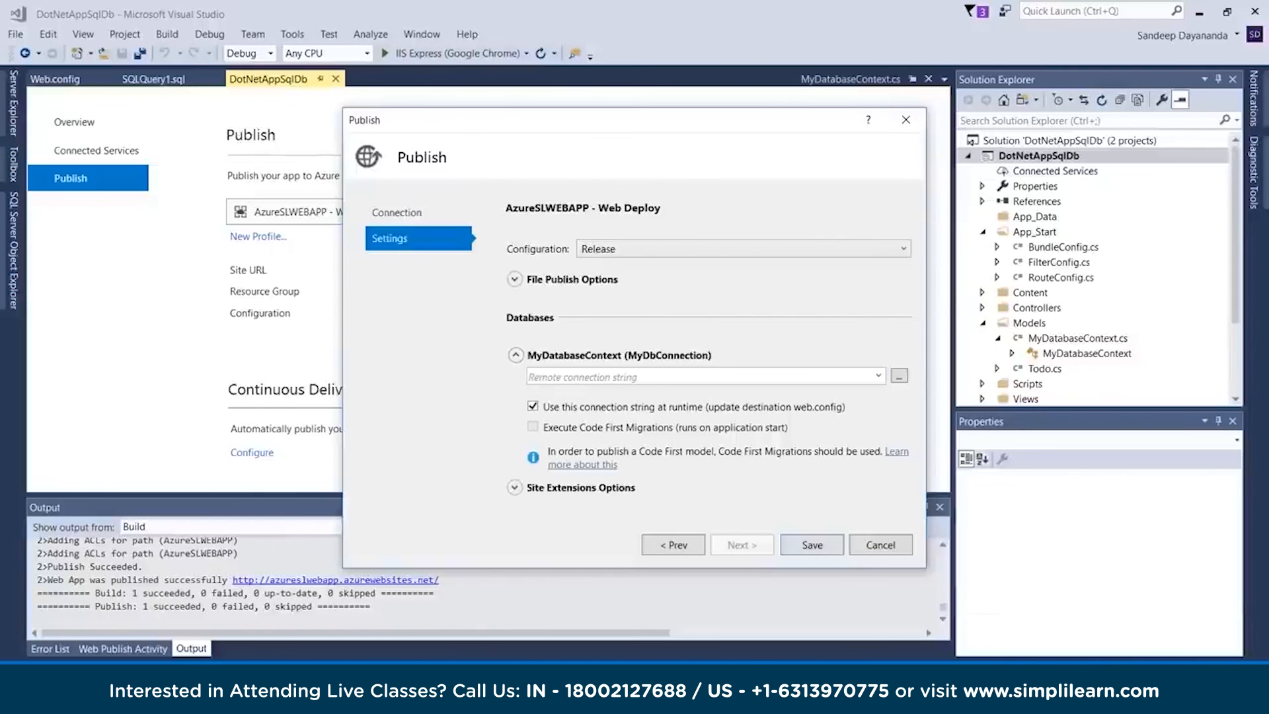
left_click(877, 376)
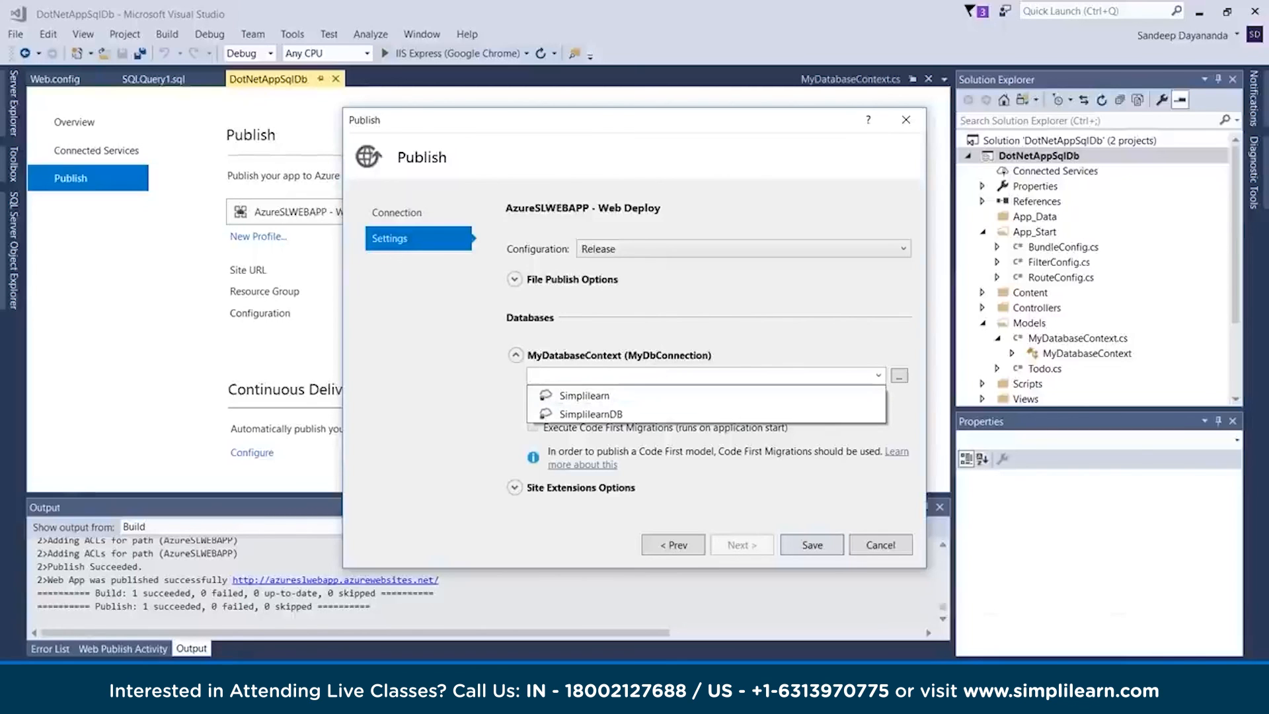
key("Escape")
key("Escape")
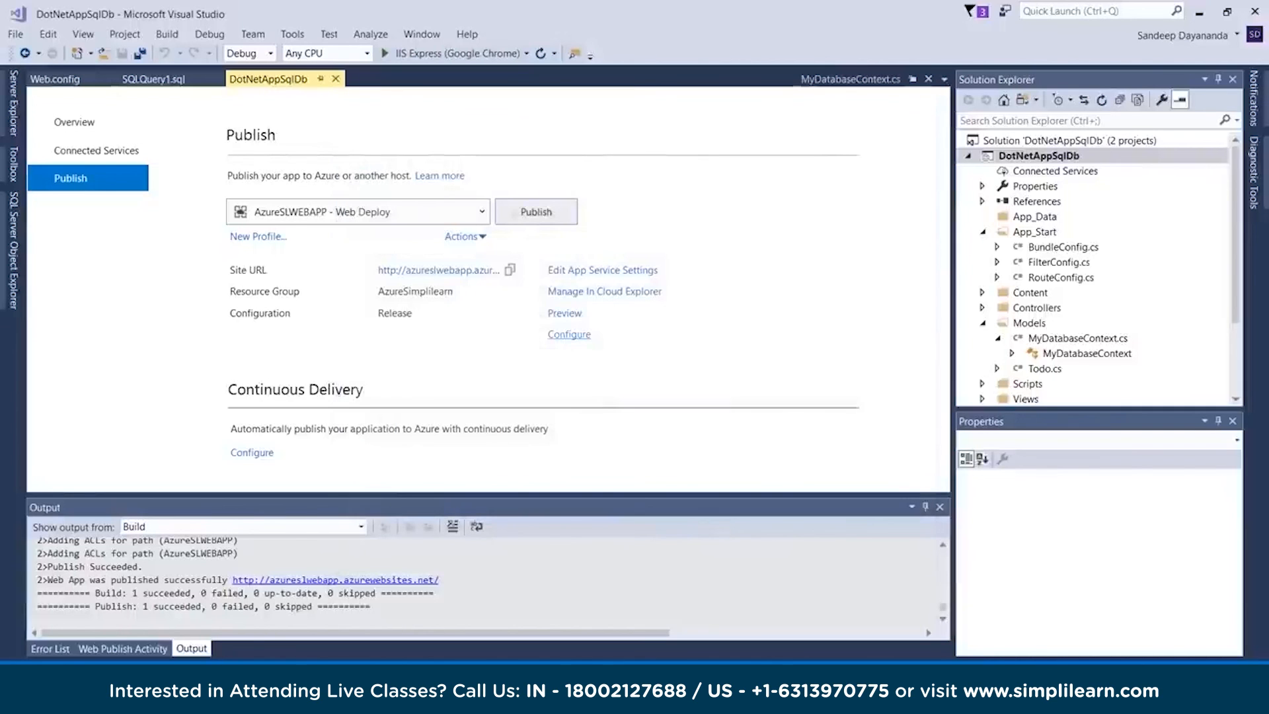
Open the destination connection string settings for MyDatabaseContext in the AzureSLWEBAPP publish profile, with Microsoft SQL Server as the data source
left_click(569, 335)
left_click(740, 544)
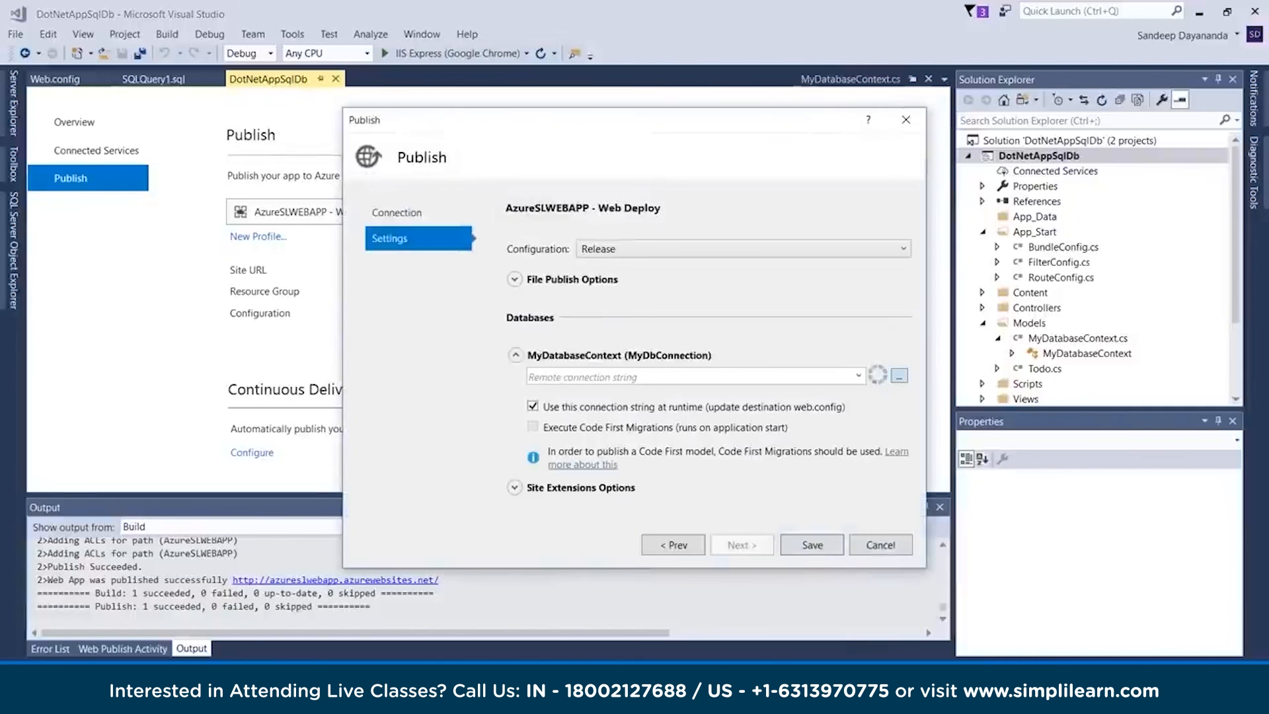
left_click(899, 376)
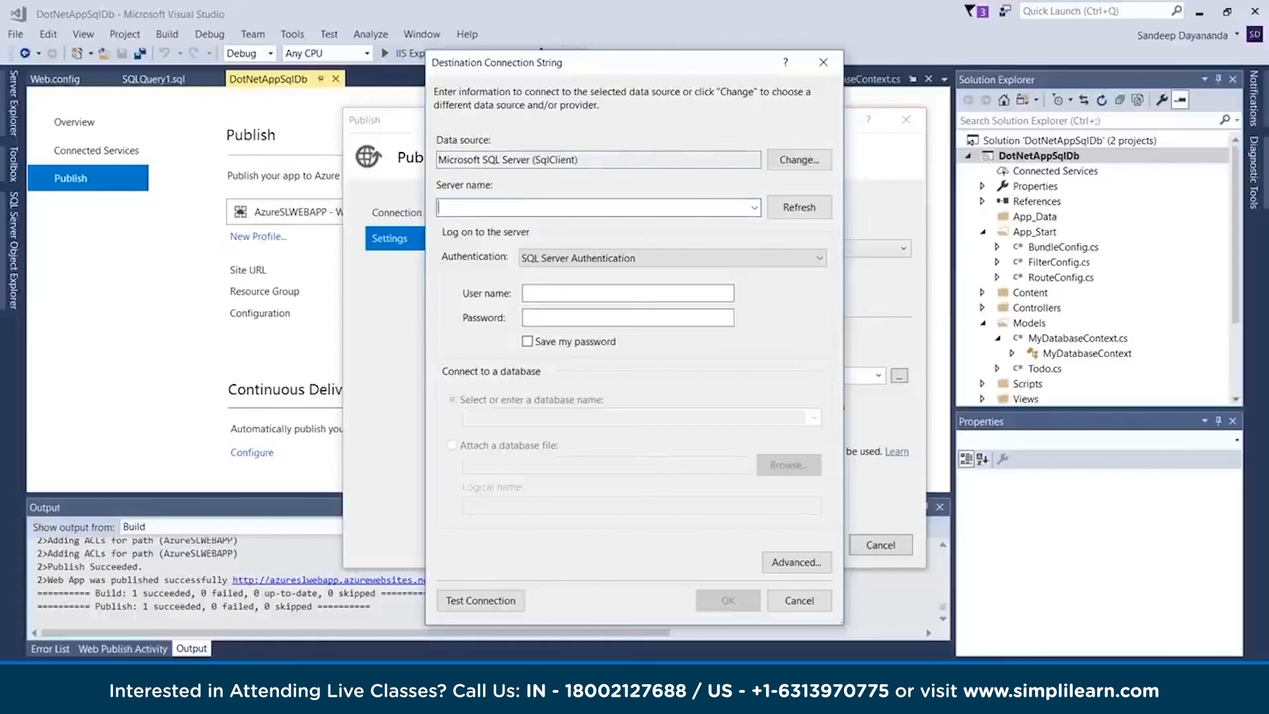
left_click(799, 160)
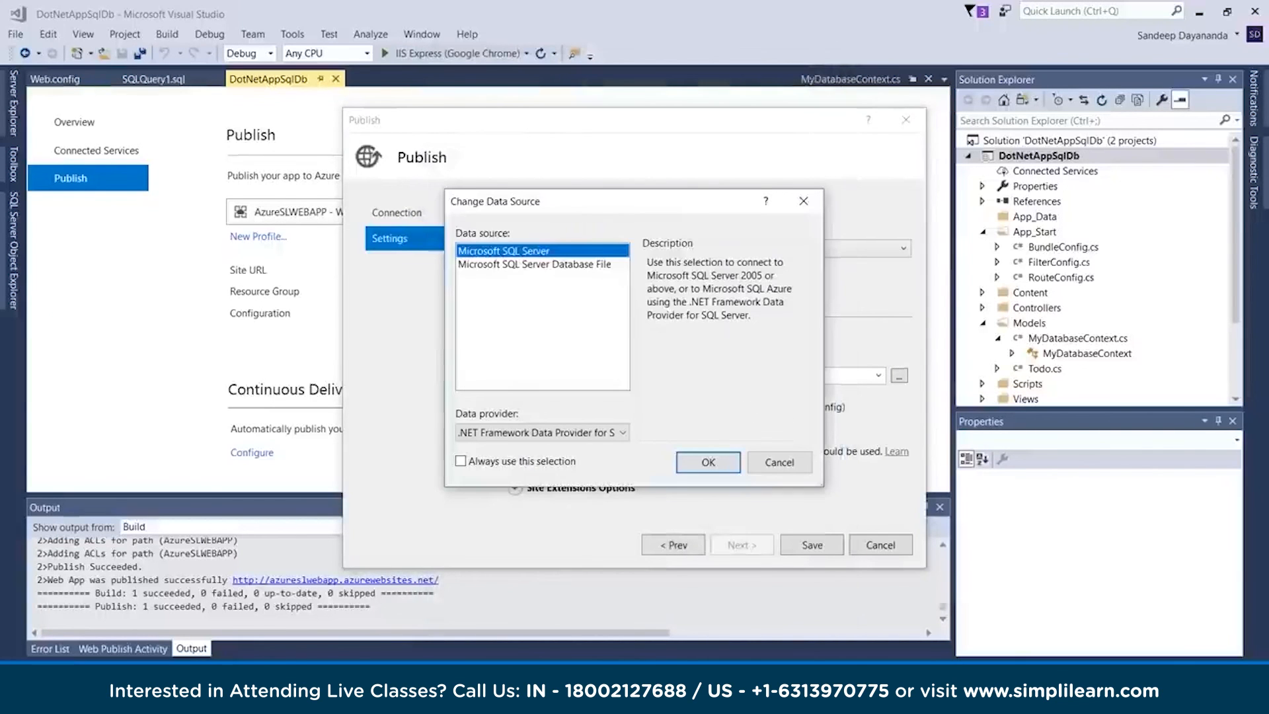
left_click(708, 462)
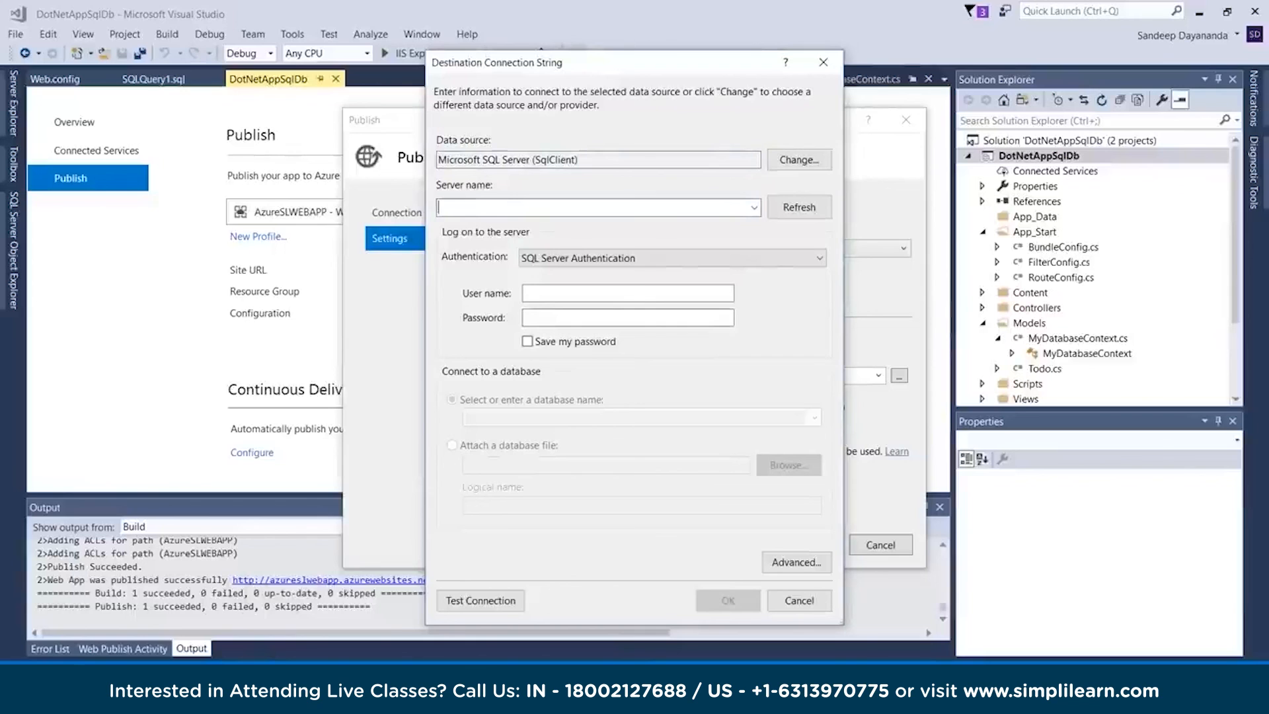
Copy the AzureSLDB server name from the Azure portal and enter azuresldb.database.windows.net as the connection's server name in Visual Studio
left_click(504, 614)
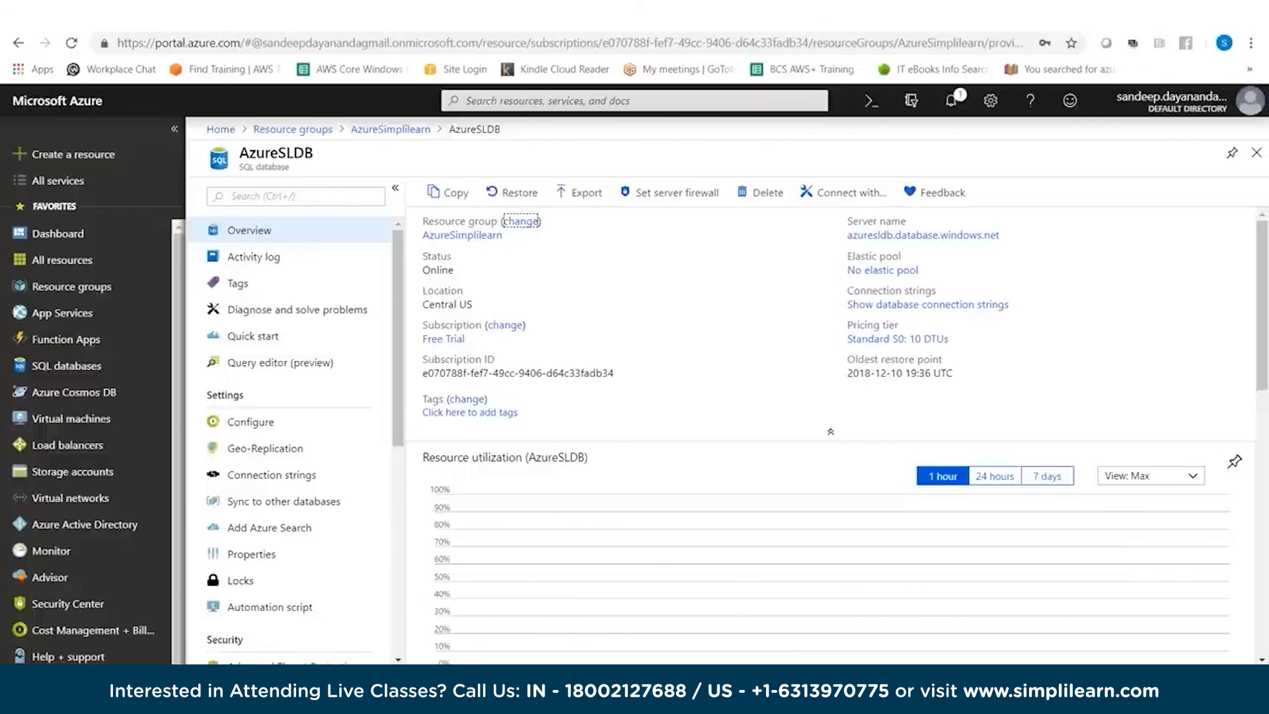
mouse_move(1004, 237)
left_click(1007, 236)
mouse_move(632, 700)
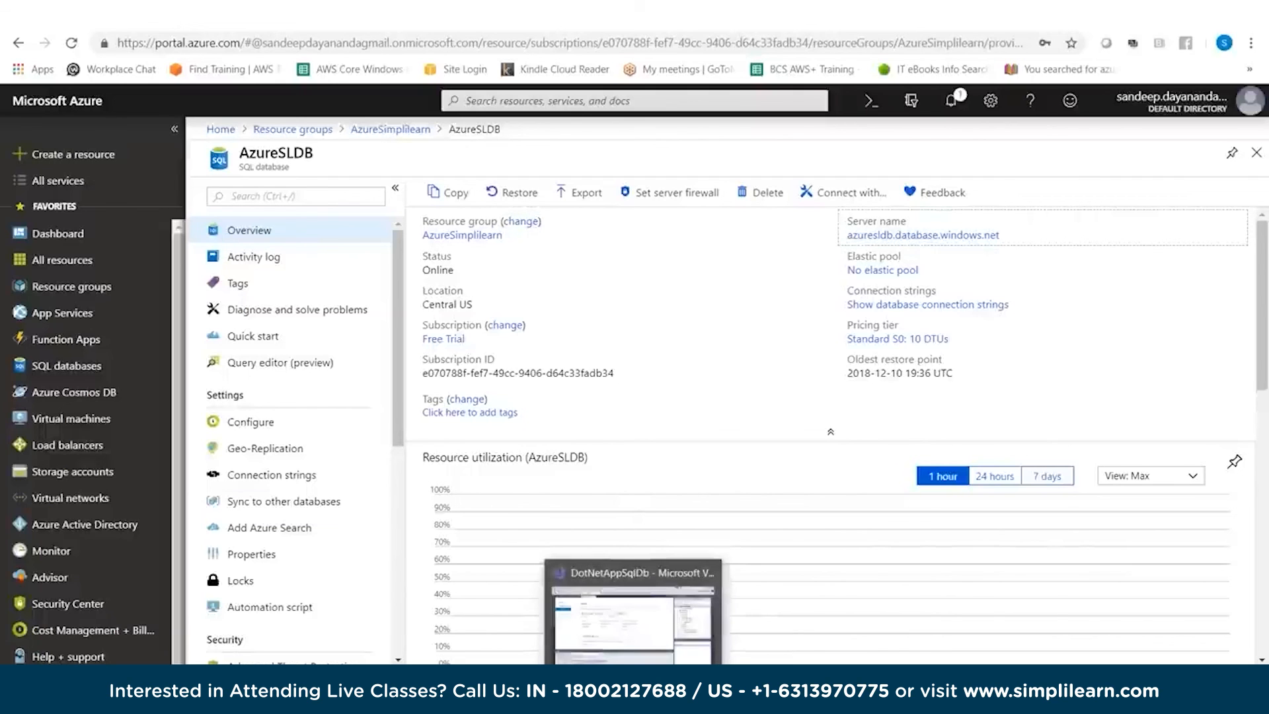
left_click(632, 621)
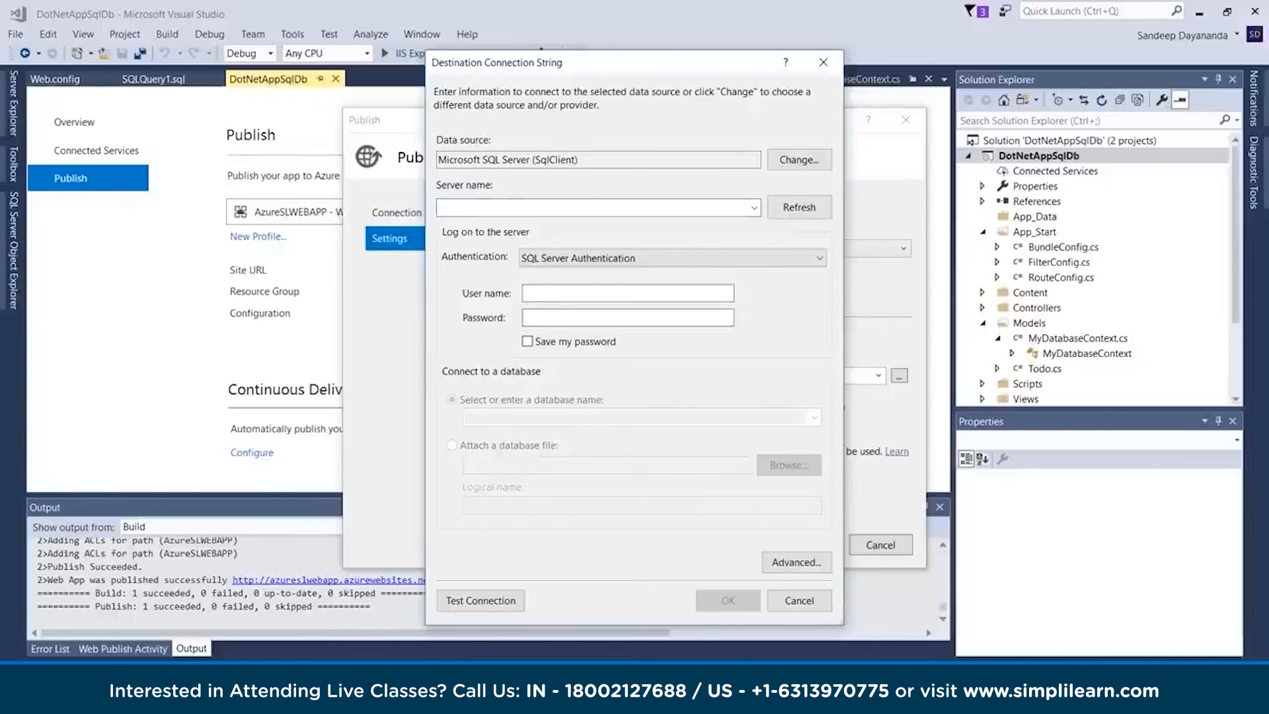
left_click(529, 207)
key("ctrl+v")
Copy the user name simplilearn from the Notepad++ notes into the destination connection's user name in Visual Studio
left_click(561, 292)
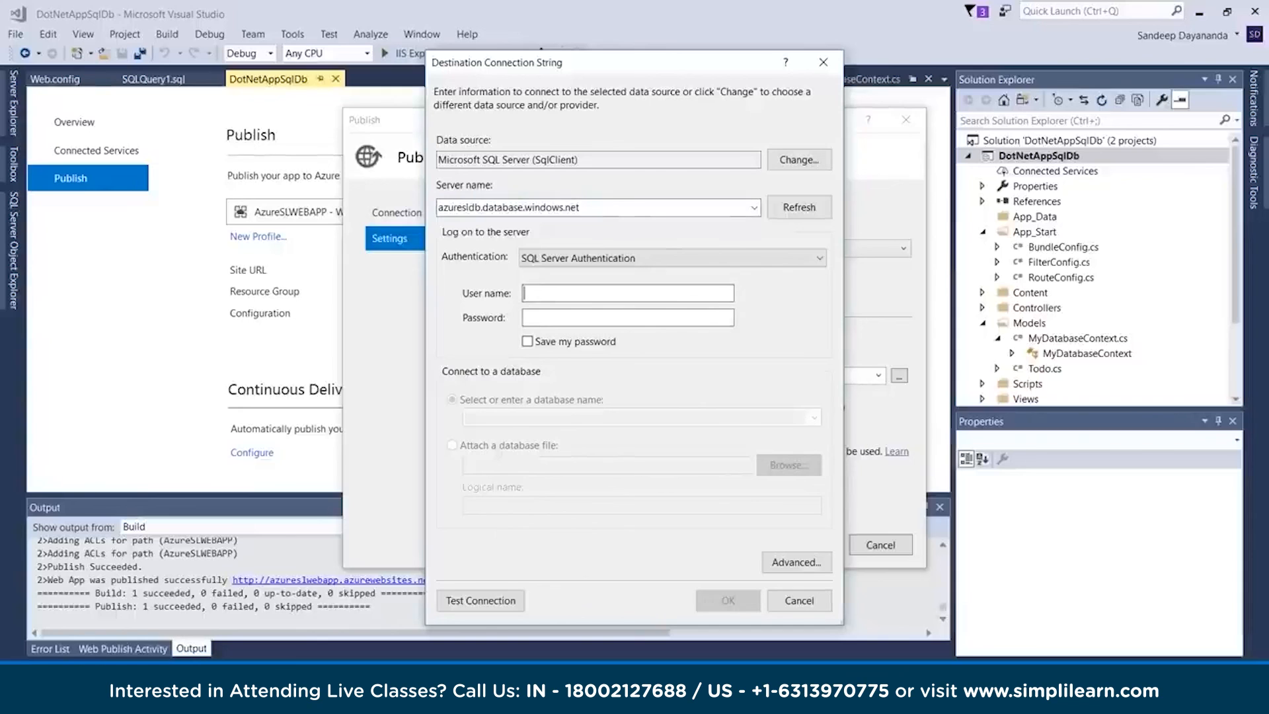
key("alt+Tab")
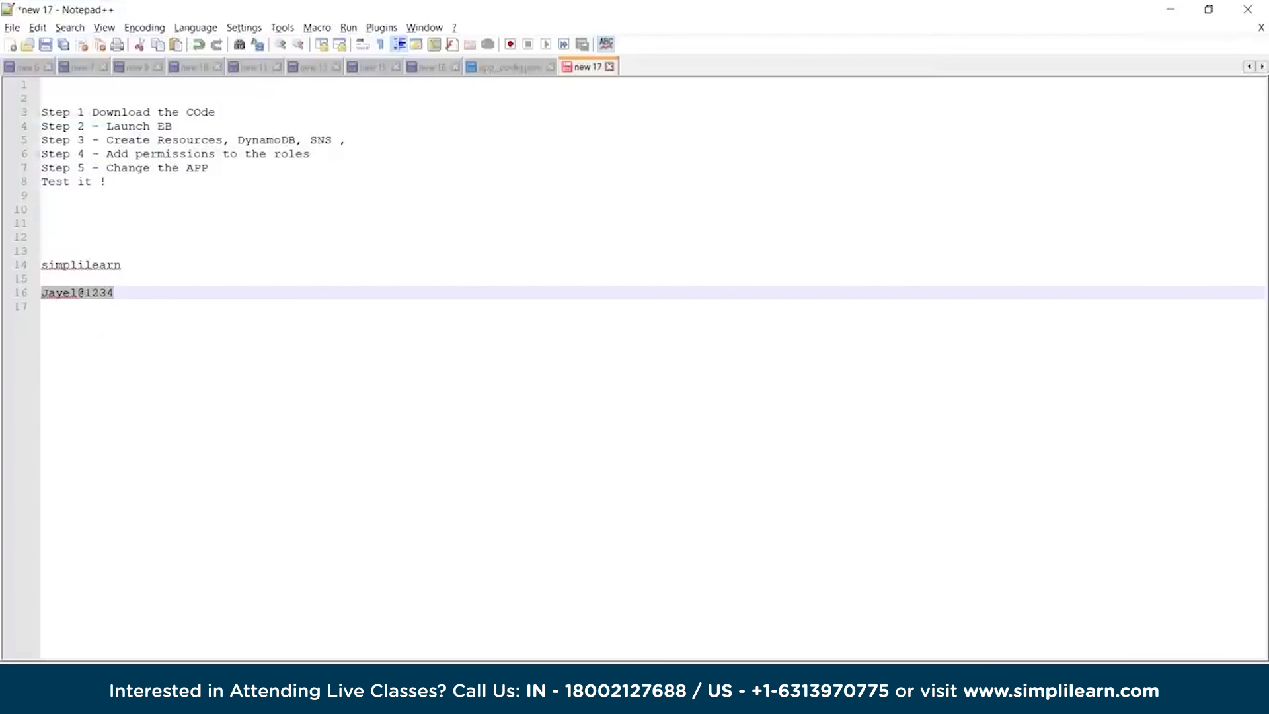
double_click(82, 265)
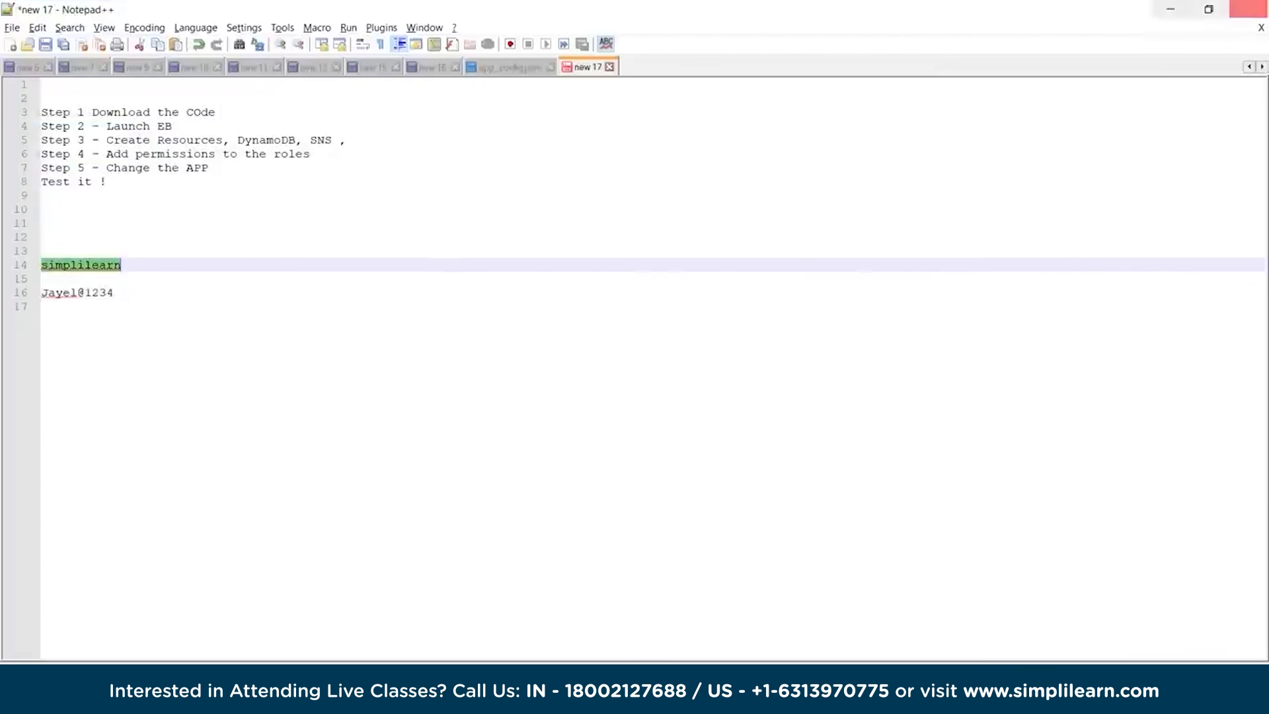
key("alt+Tab")
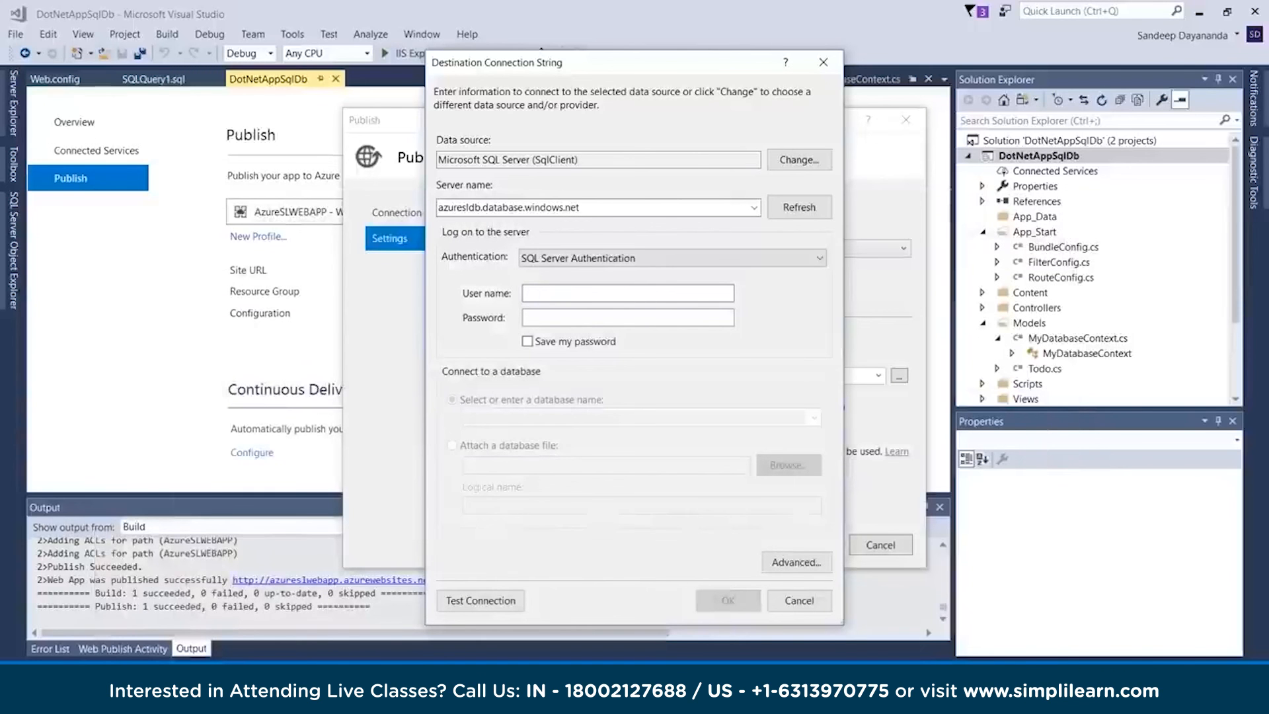
key("ctrl+v")
Copy the SQL login password from the Notepad++ notes and paste it as the destination connection's password in Visual Studio
key("alt+Tab")
left_click(115, 306)
left_click_drag(114, 293, 41, 292)
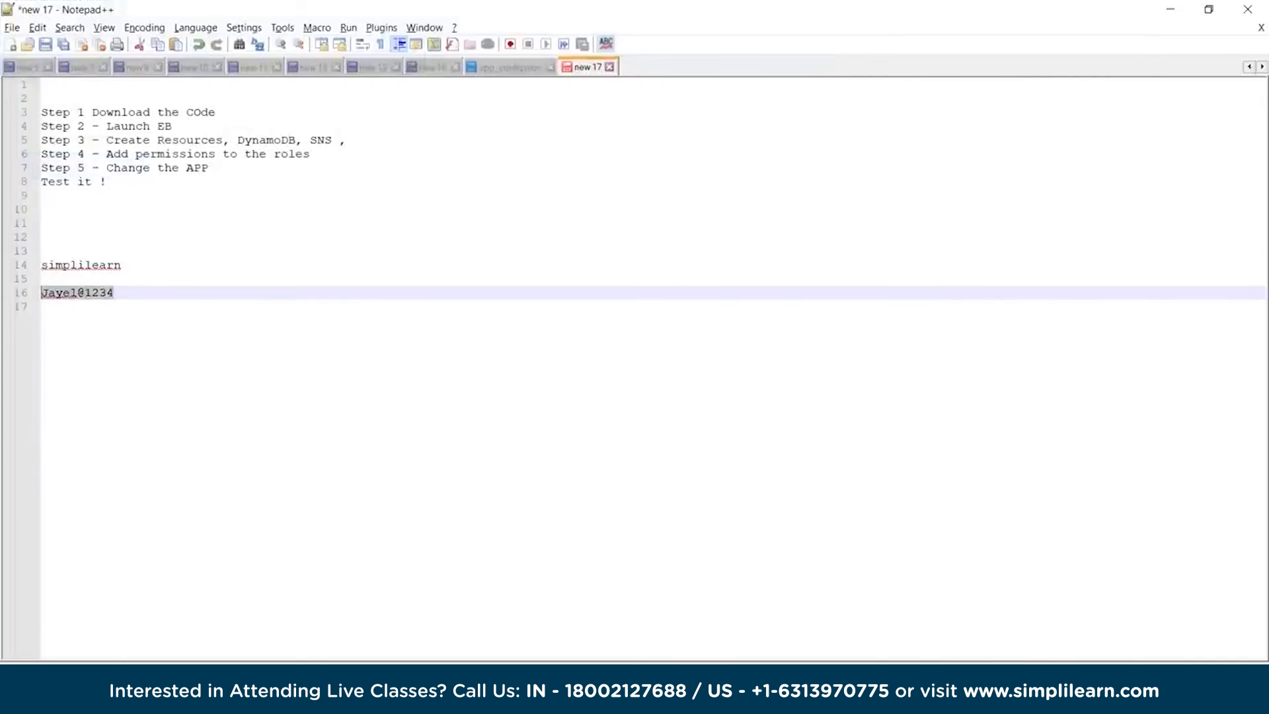
key("alt+Tab")
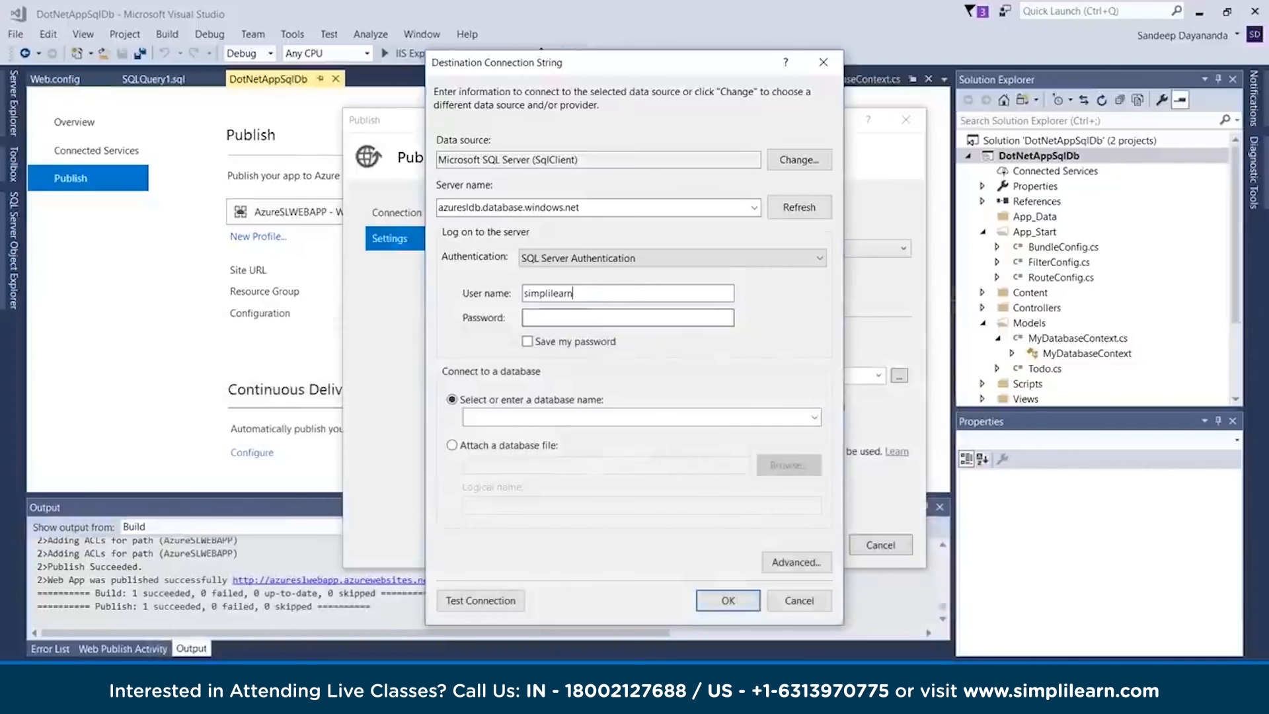
left_click(526, 318)
key("ctrl+v")
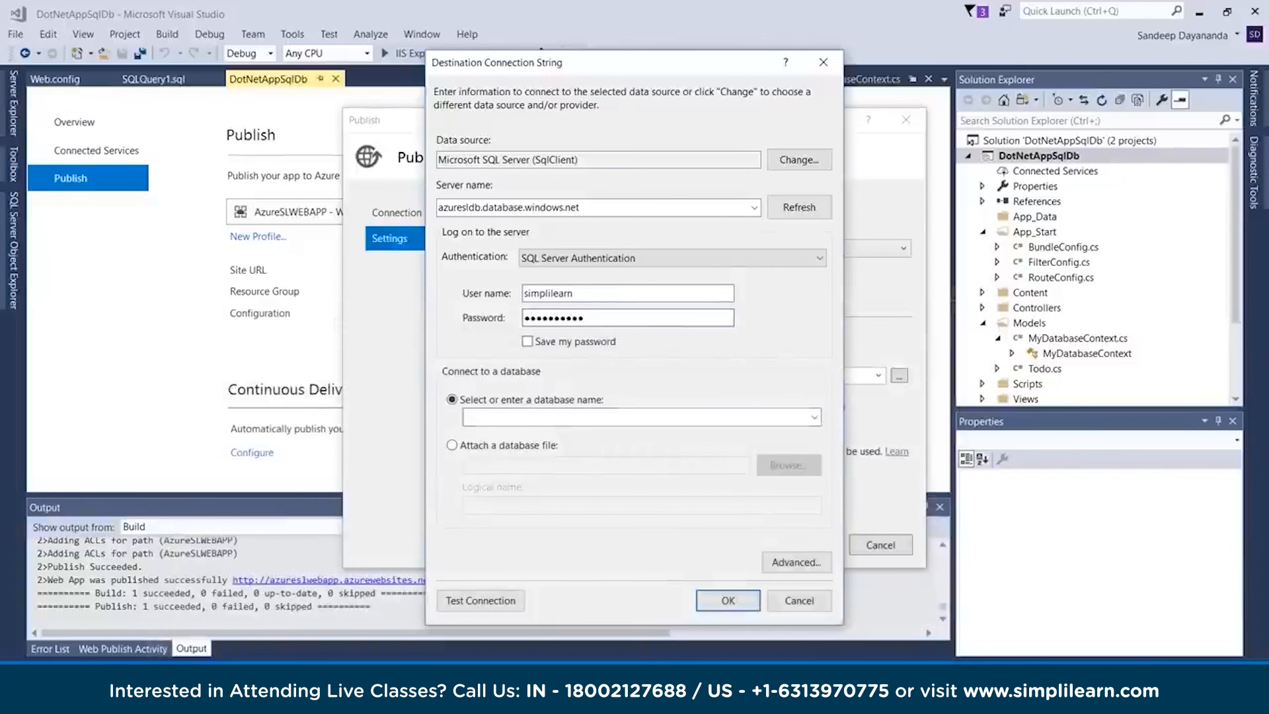
Choose AzureSLDB as the database, test the connection, and accept the destination connection string
left_click(814, 417)
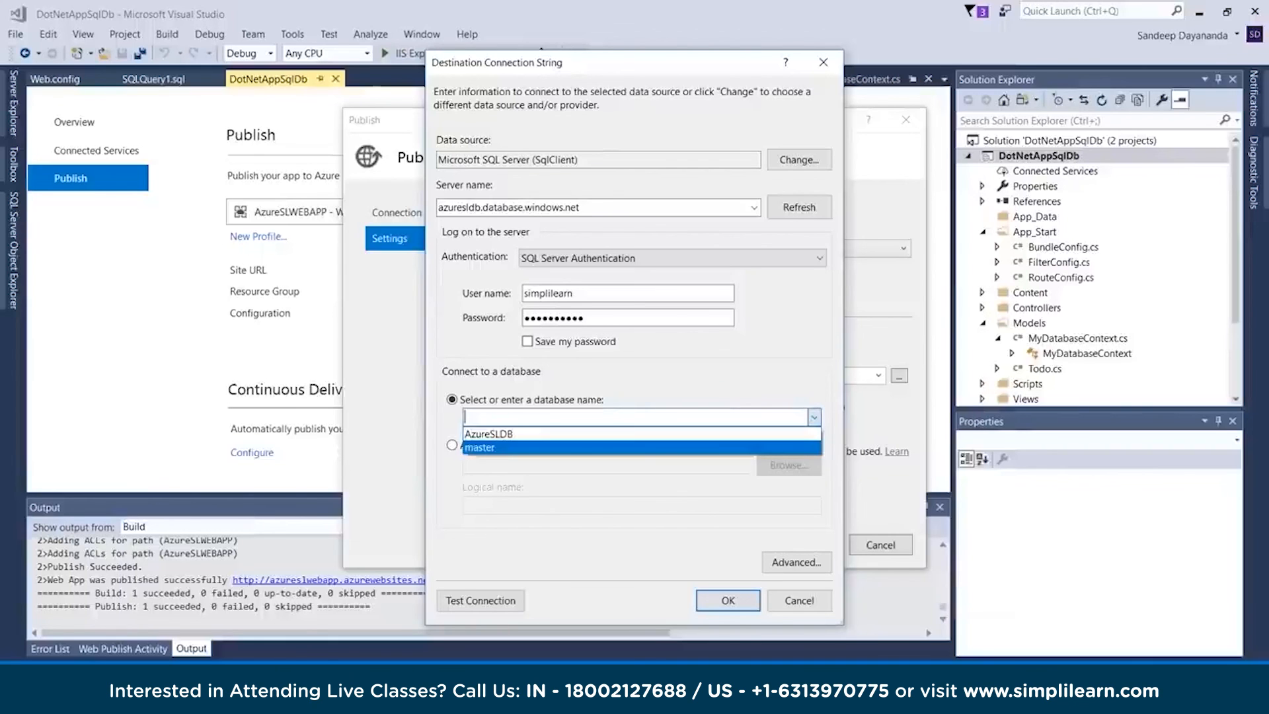
key("Return")
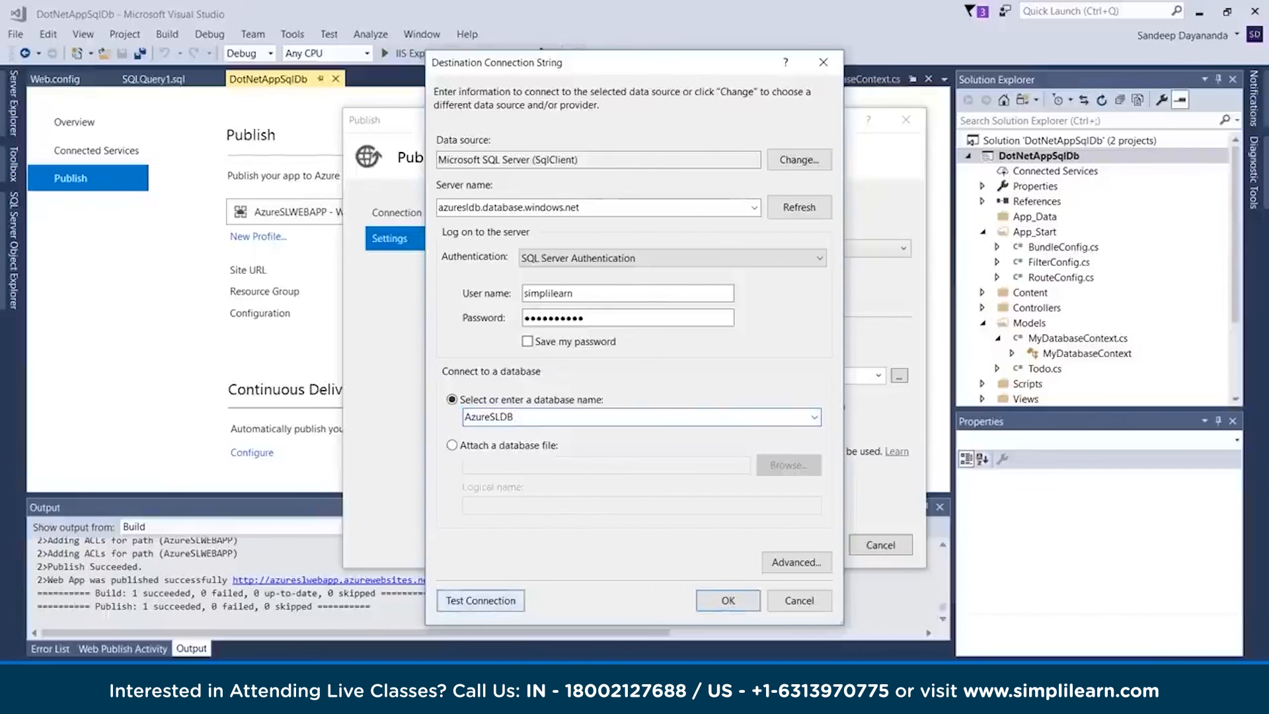
key("Return")
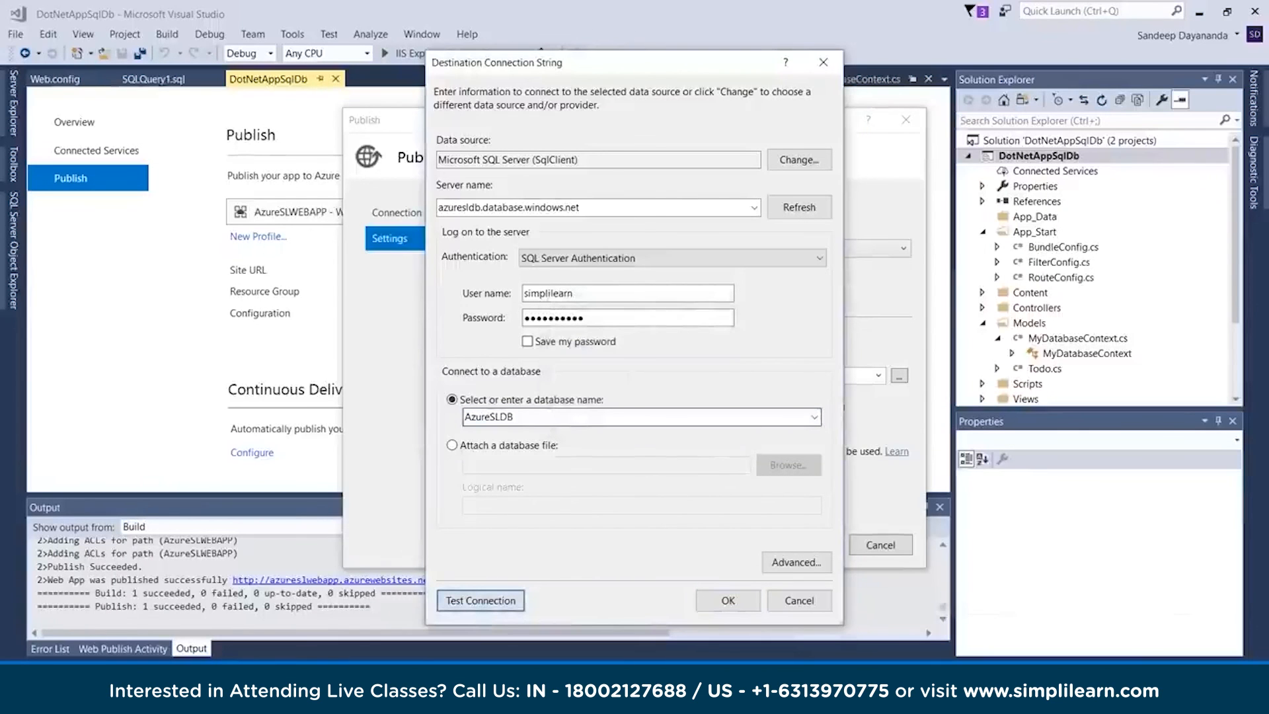
left_click(728, 600)
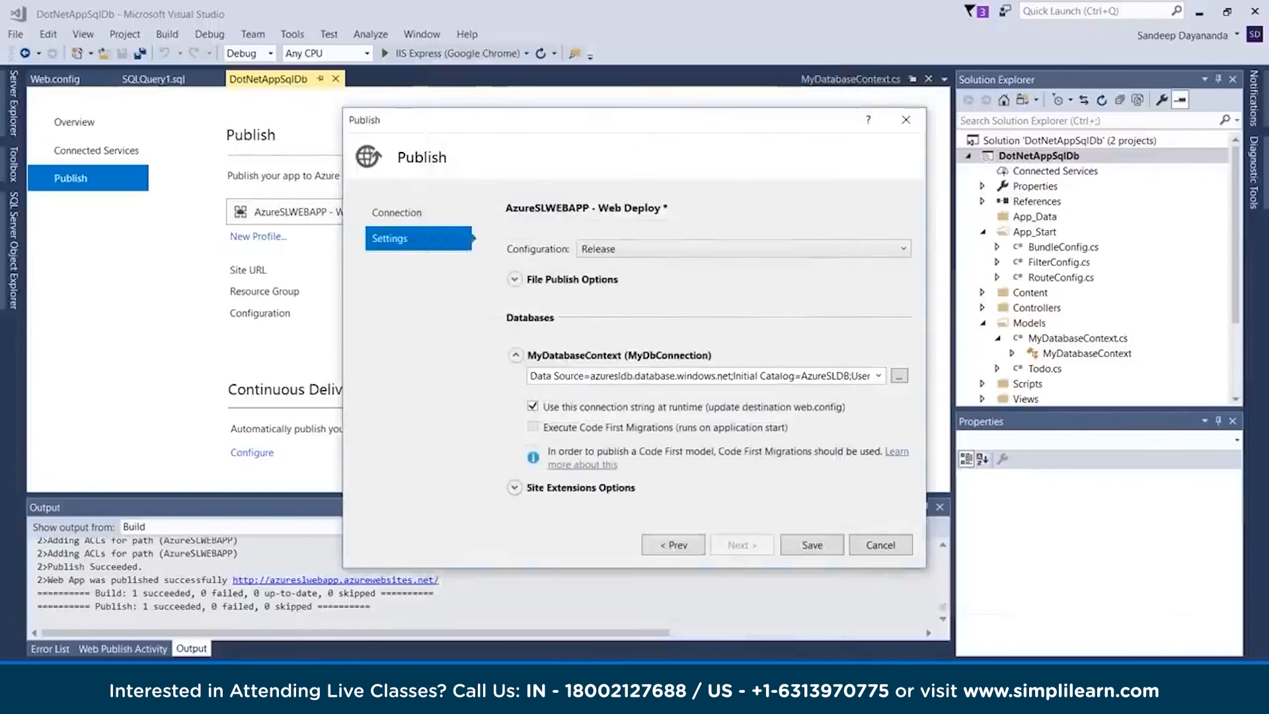
Check the AzureSLDB catalog in the MyDatabaseContext connection string and save the AzureSLWEBAPP publish profile
left_click(878, 375)
left_click(878, 375)
left_click_drag(800, 375, 850, 375)
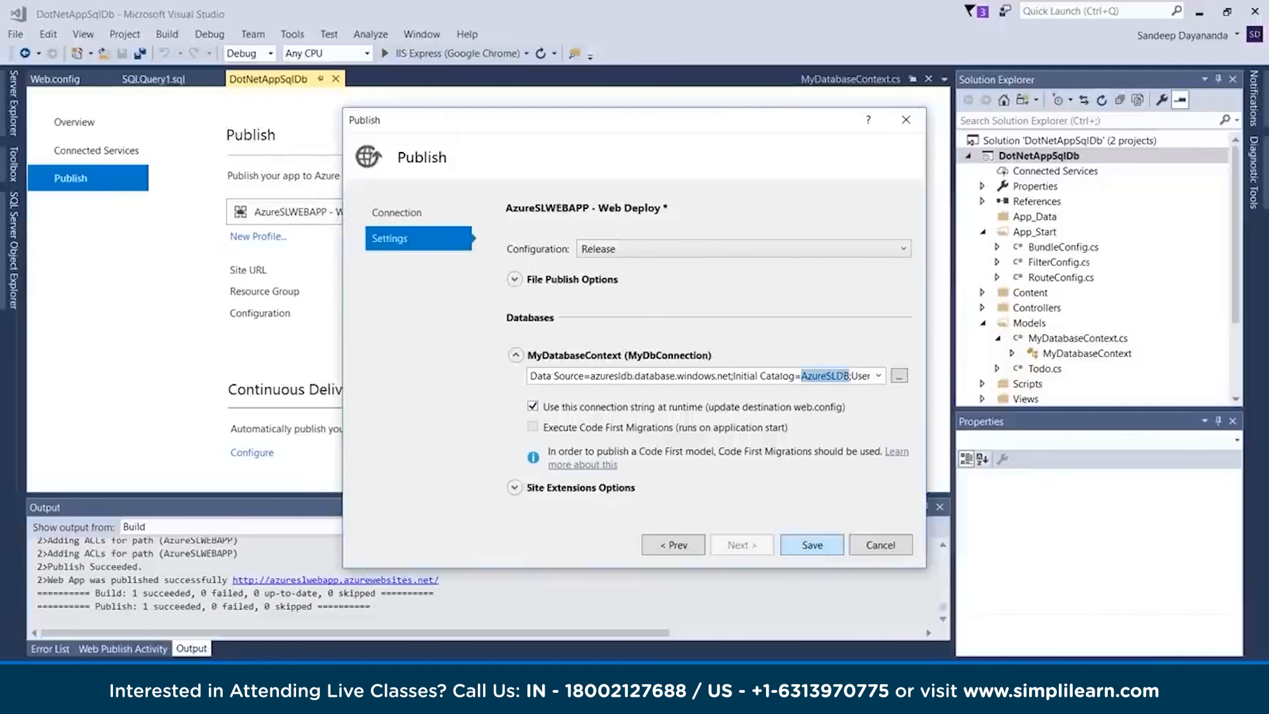
left_click(811, 544)
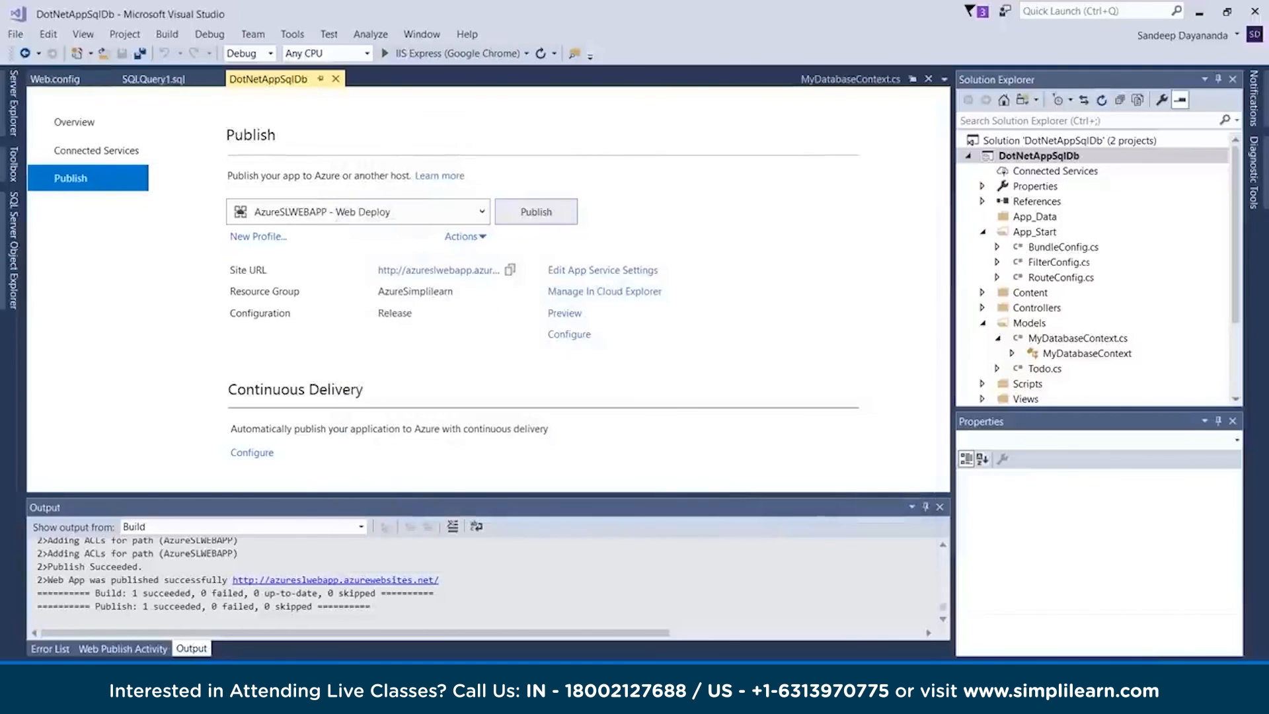
Refresh the data connections in Server Explorer and dismiss the error dialog
left_click(13, 103)
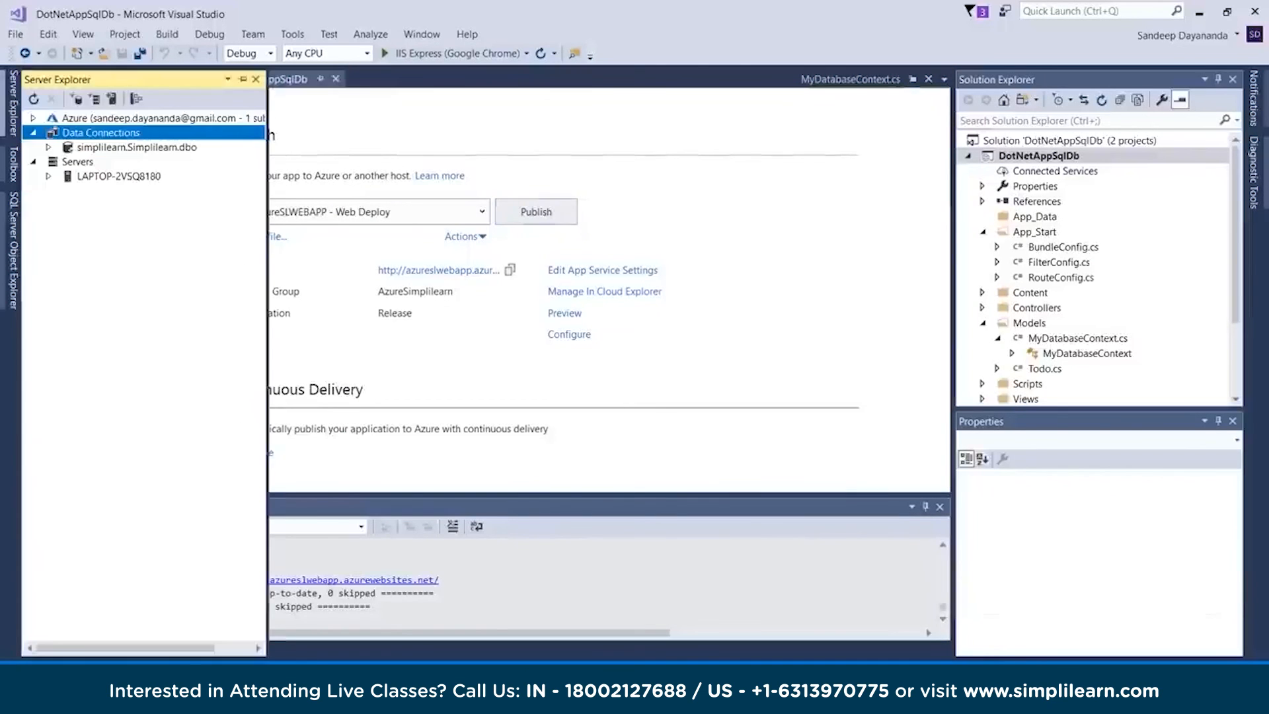
left_click(13, 103)
left_click(14, 103)
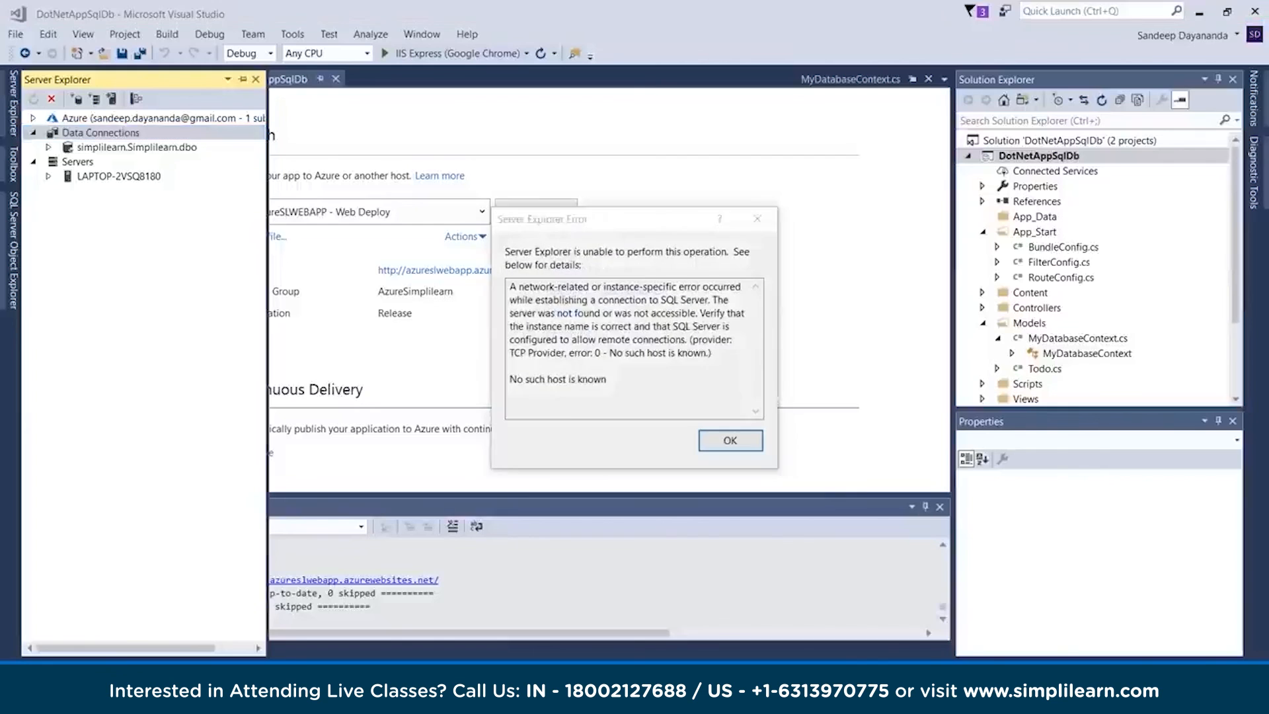
key("Return")
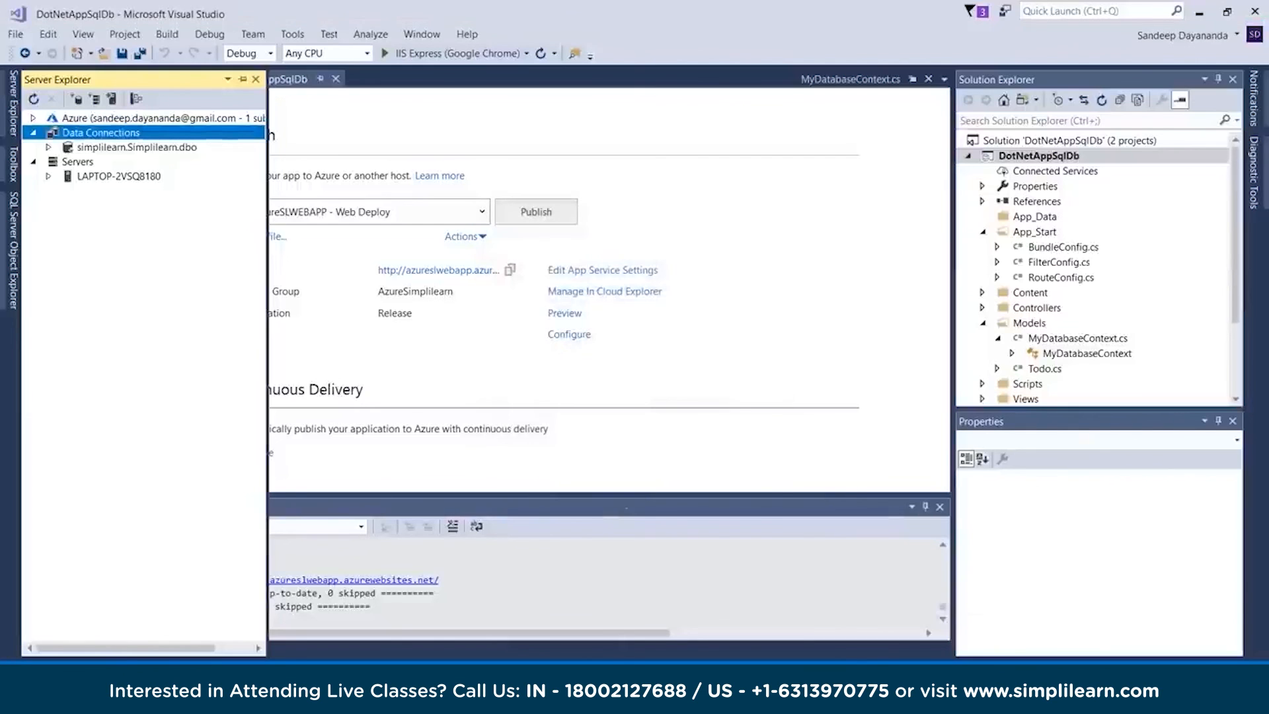
Modify the simplilearn data connection to use server azuresldb.database.windows.net, copied from AzureSLDB's Azure portal page in Chrome, with Microsoft SQL Server as data source
right_click(104, 147)
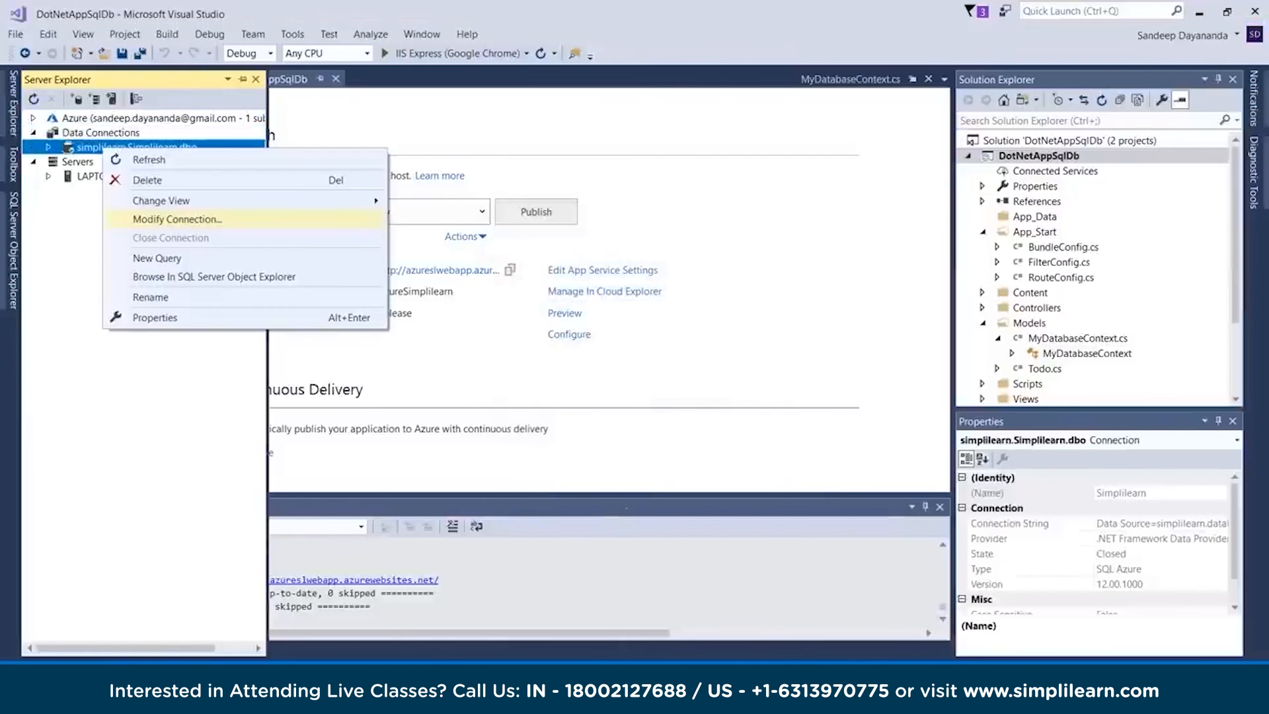
key("Return")
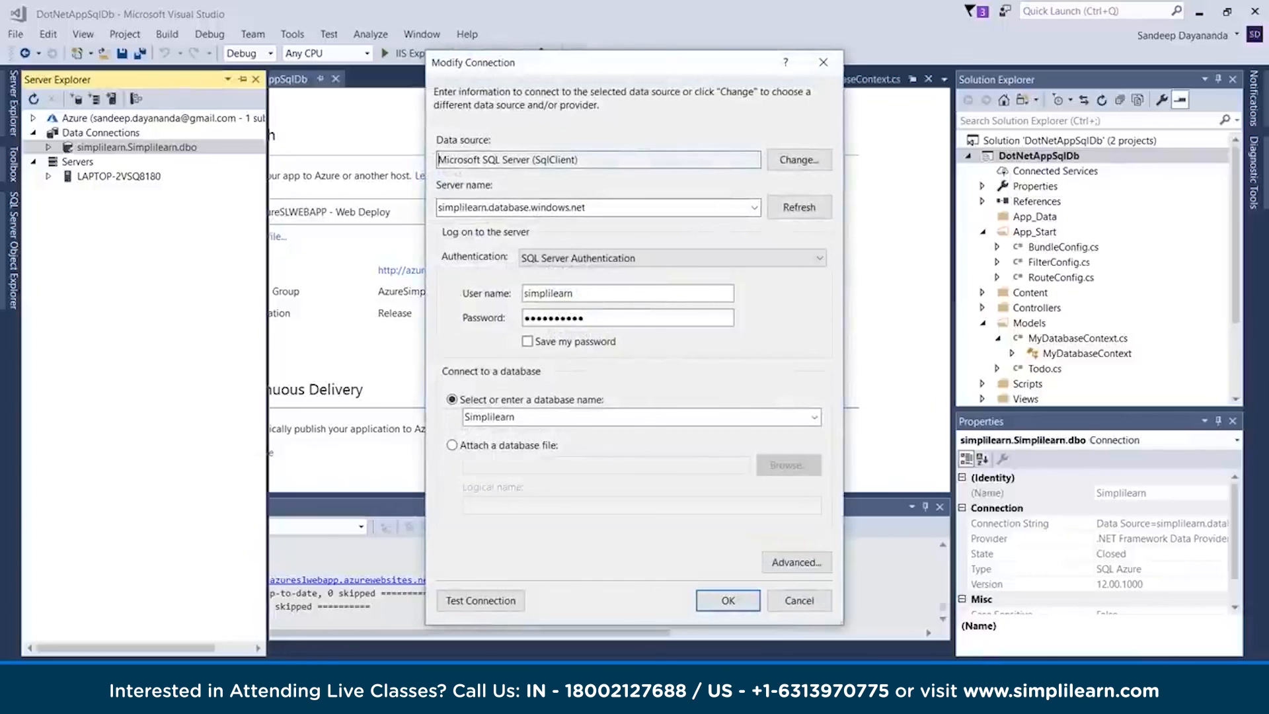
left_click(799, 207)
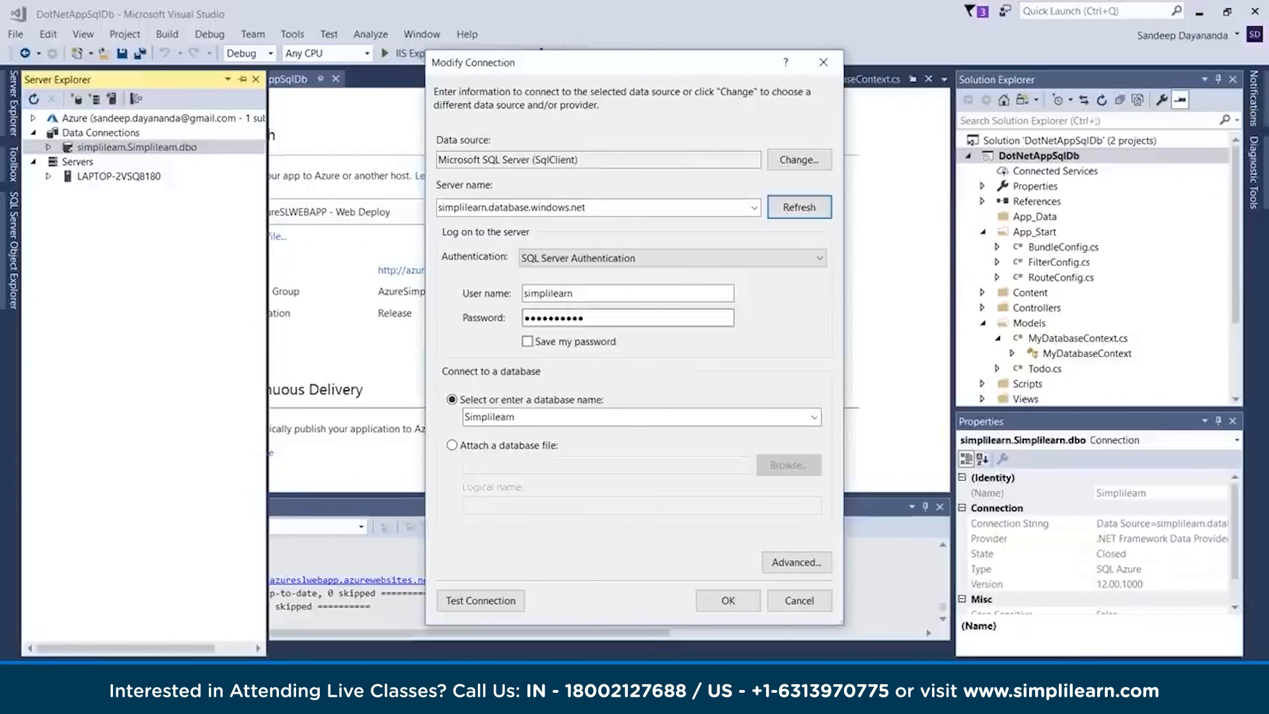
left_click(429, 692)
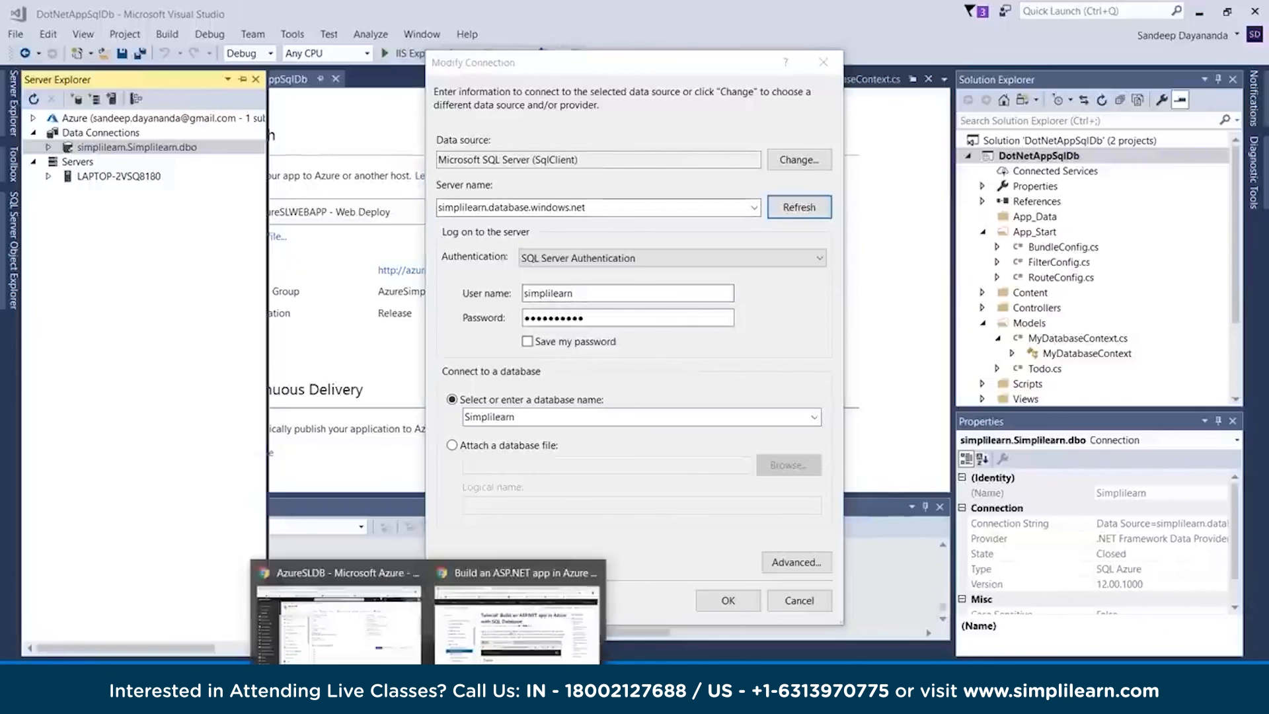
left_click(341, 616)
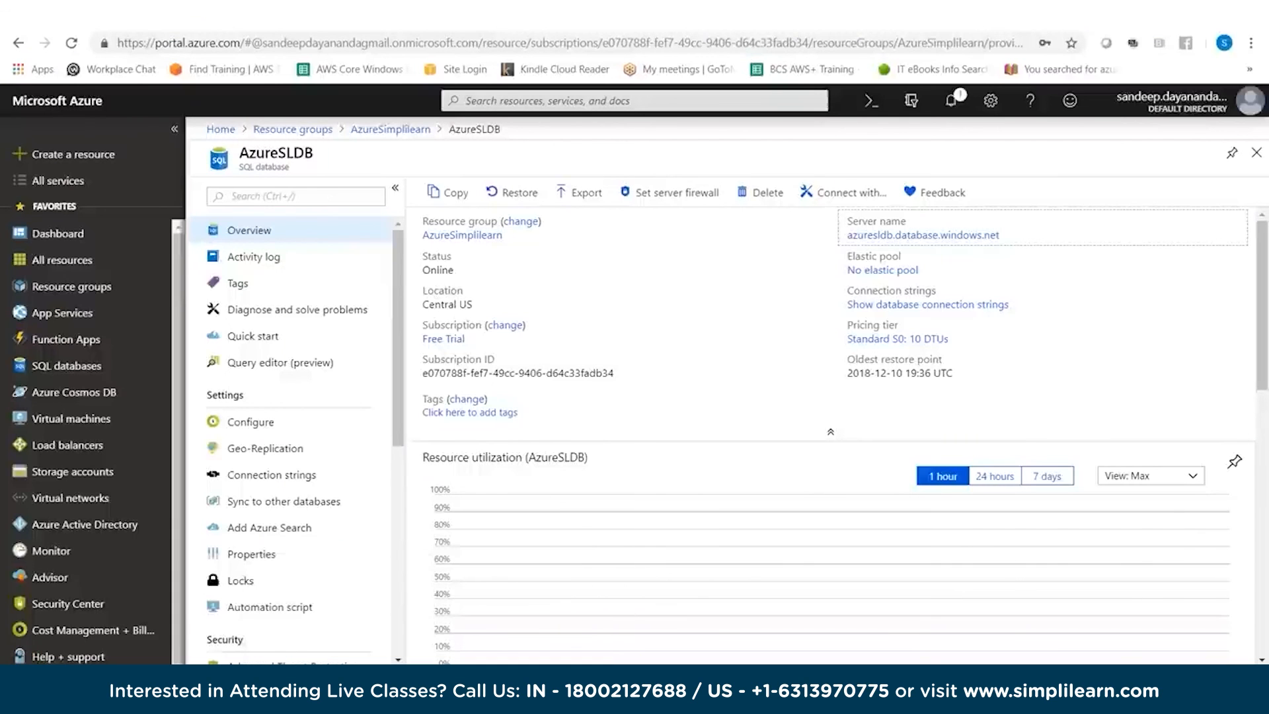
left_click(1007, 235)
left_click(618, 692)
left_click_drag(586, 207, 436, 207)
key("ctrl+v")
left_click(798, 160)
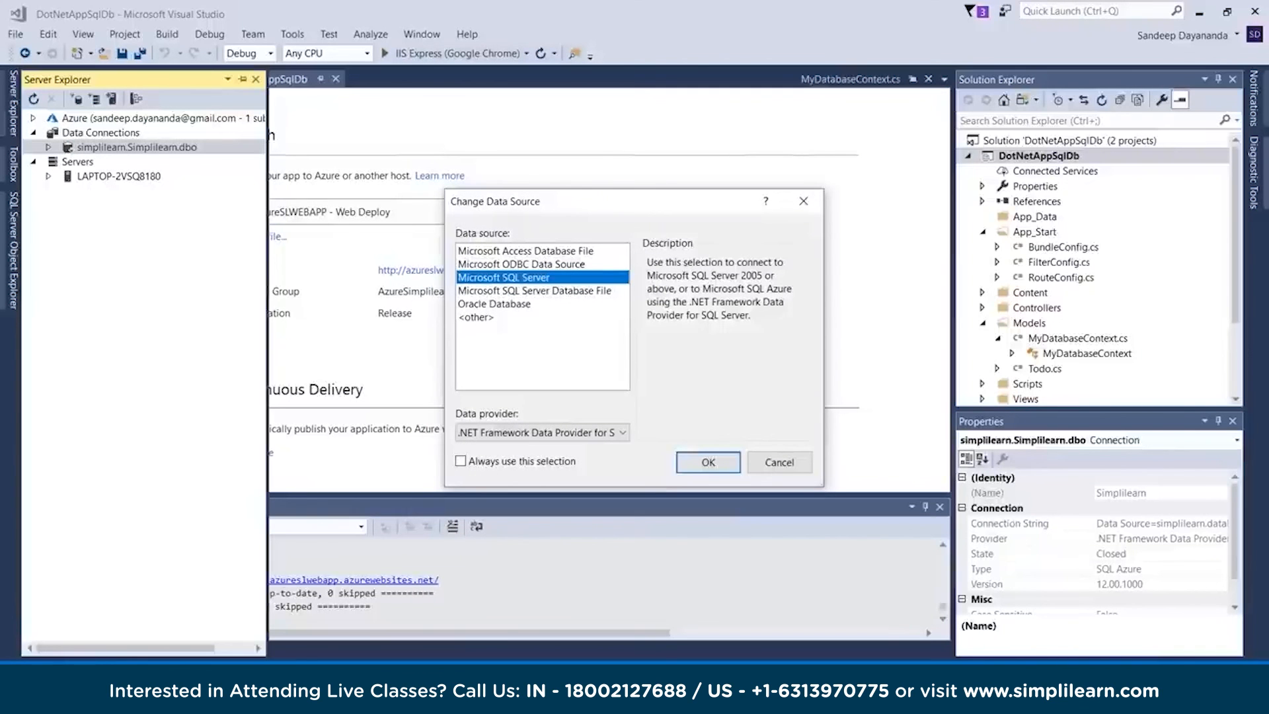
left_click(708, 462)
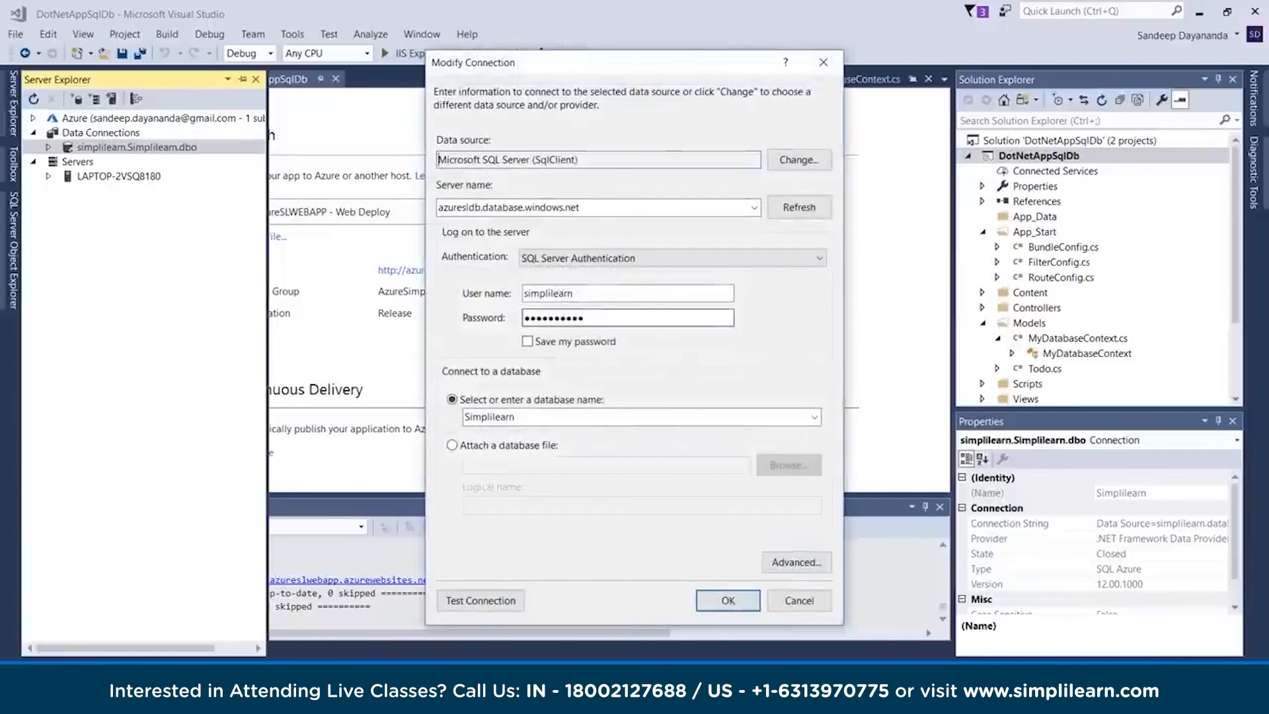
Copy the SQL login user name and password from the Notepad++ notes into the data connection's credentials in Visual Studio
key("alt+Tab")
double_click(82, 265)
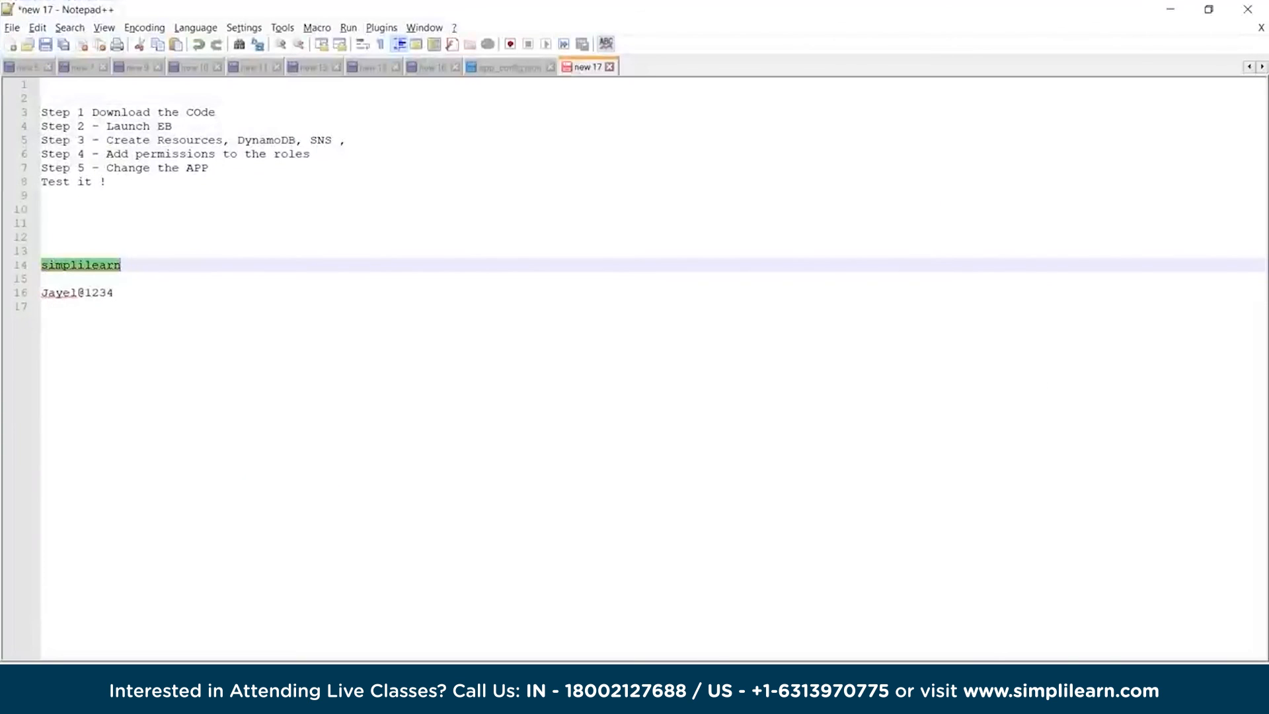
key("alt+Tab")
key("ctrl+v")
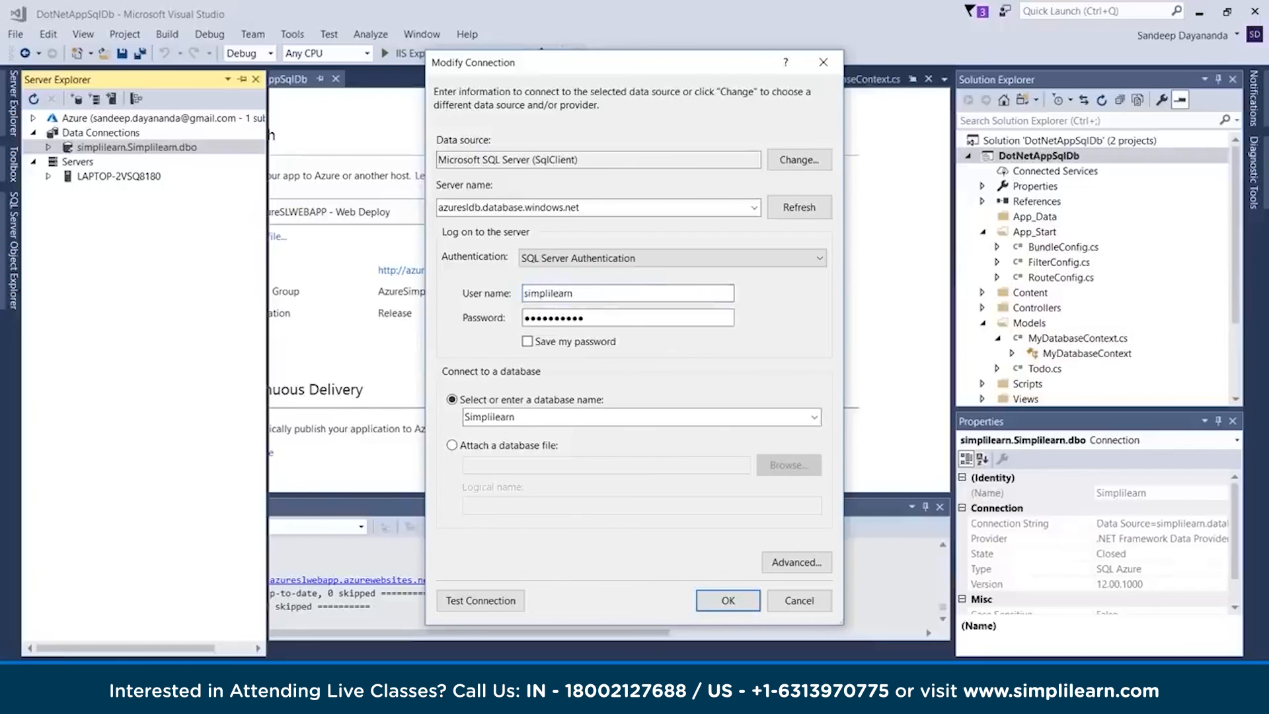
key("alt+Tab")
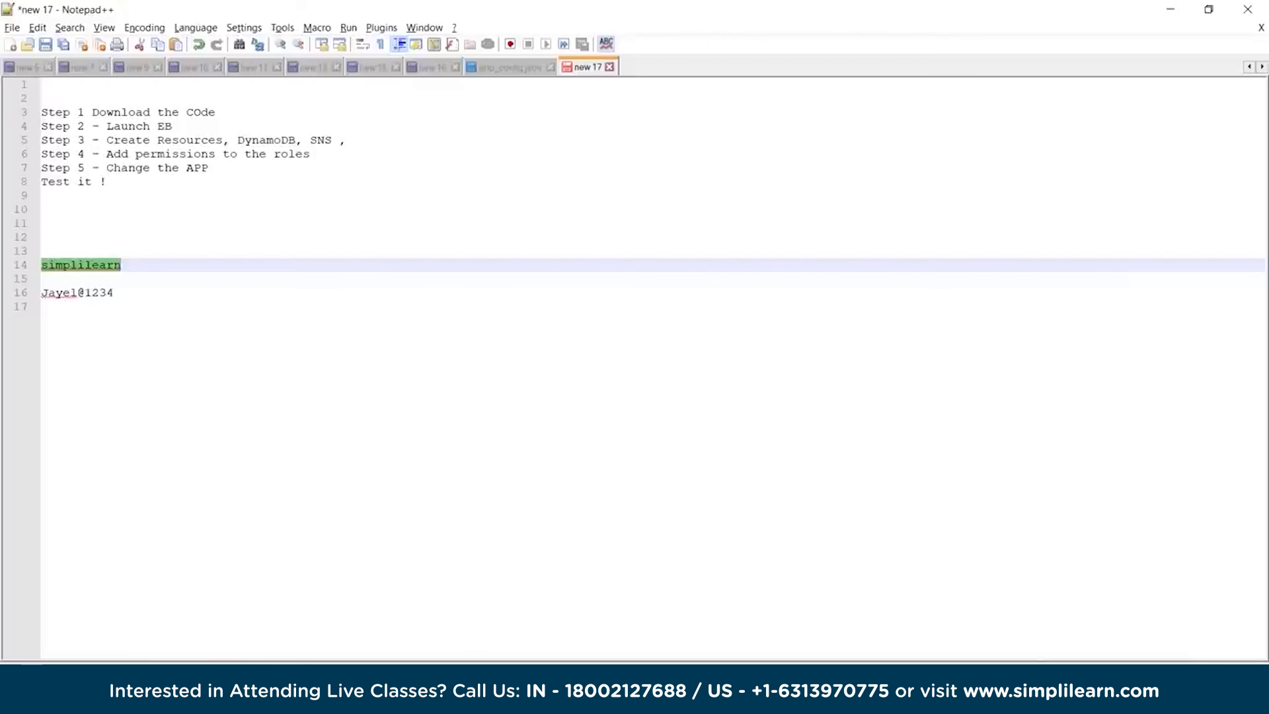
left_click_drag(114, 292, 41, 292)
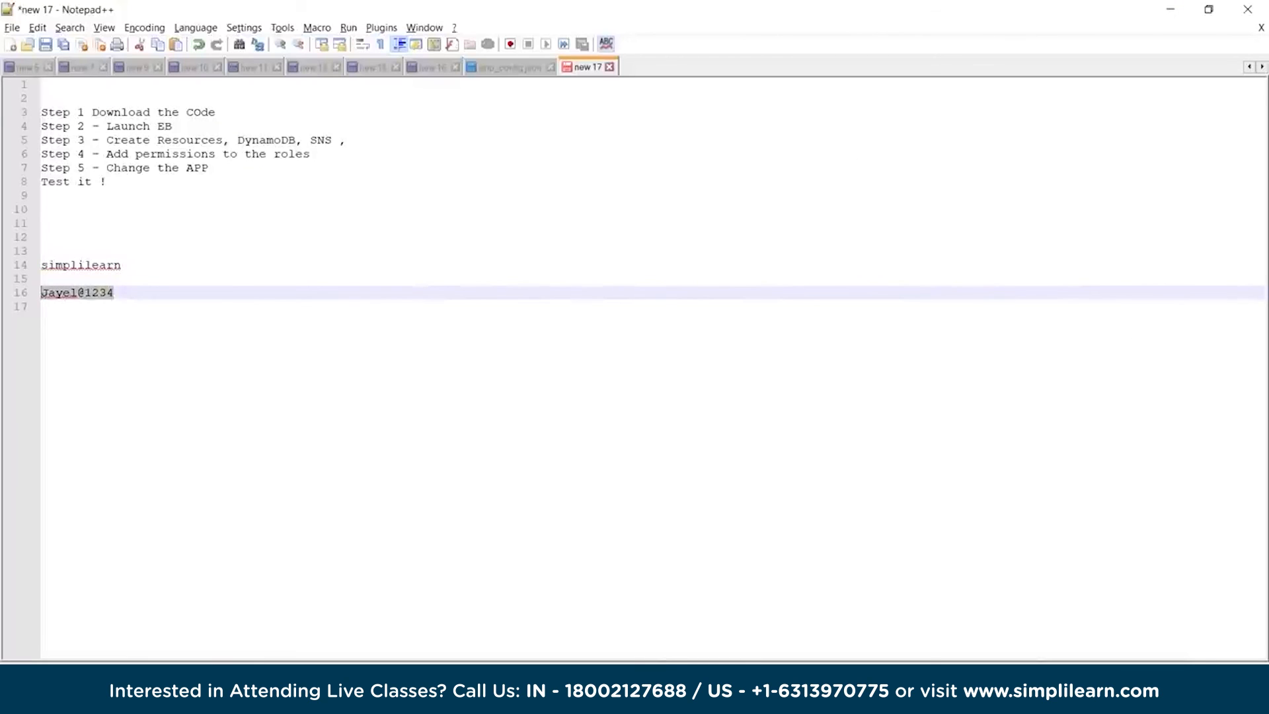
key("alt+Tab")
key("Tab")
key("ctrl+v")
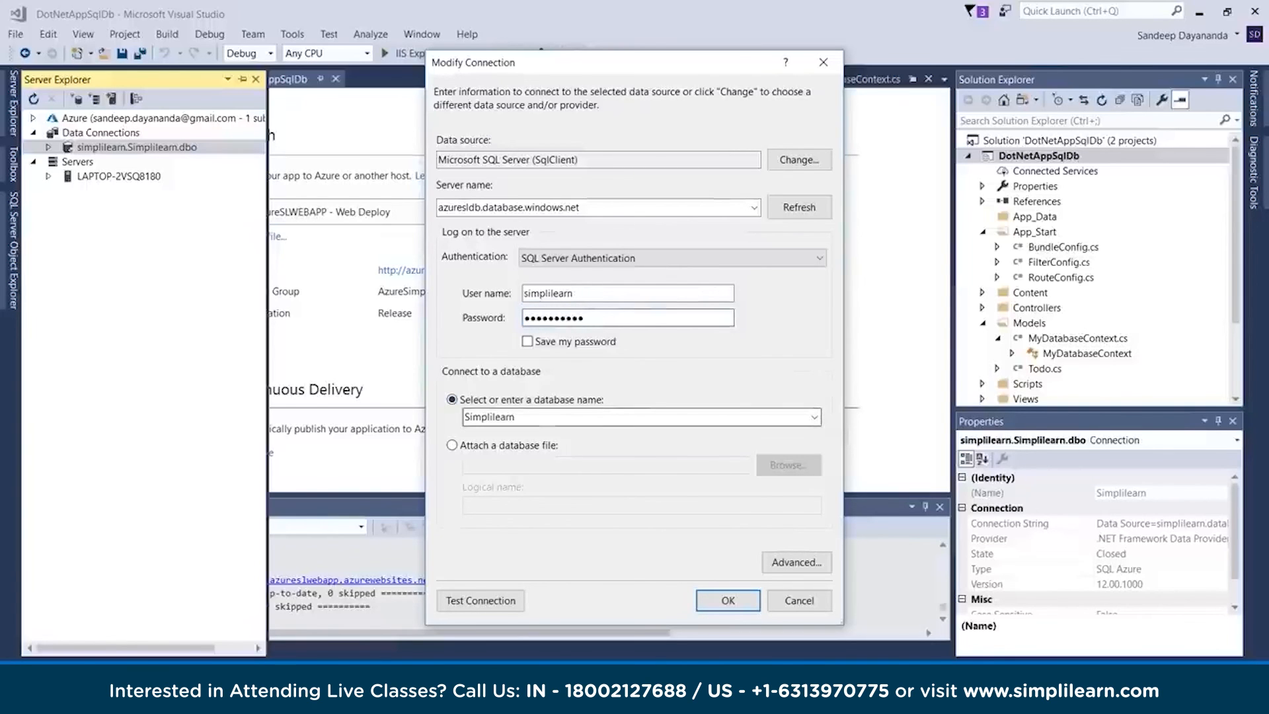
Choose AzureSLDB as the connection's database name, test the connection, and accept the modified data connection
left_click(814, 417)
left_click(489, 435)
left_click(489, 444)
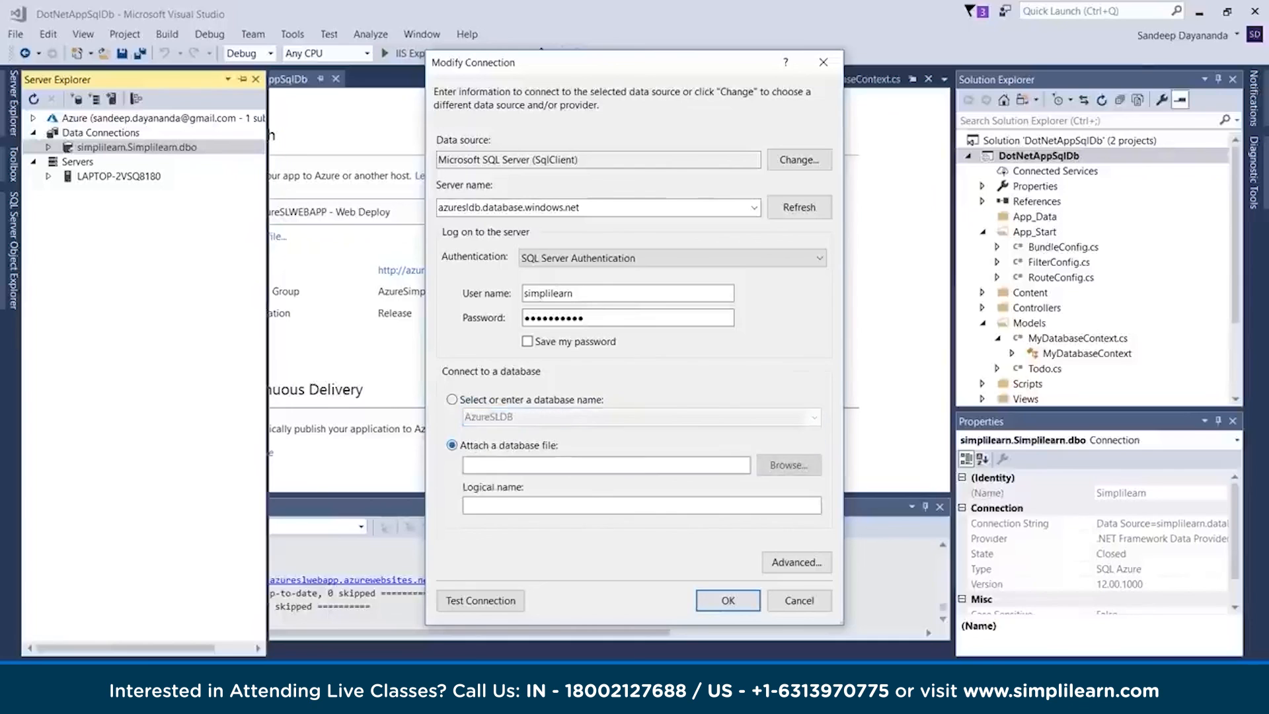
left_click(452, 399)
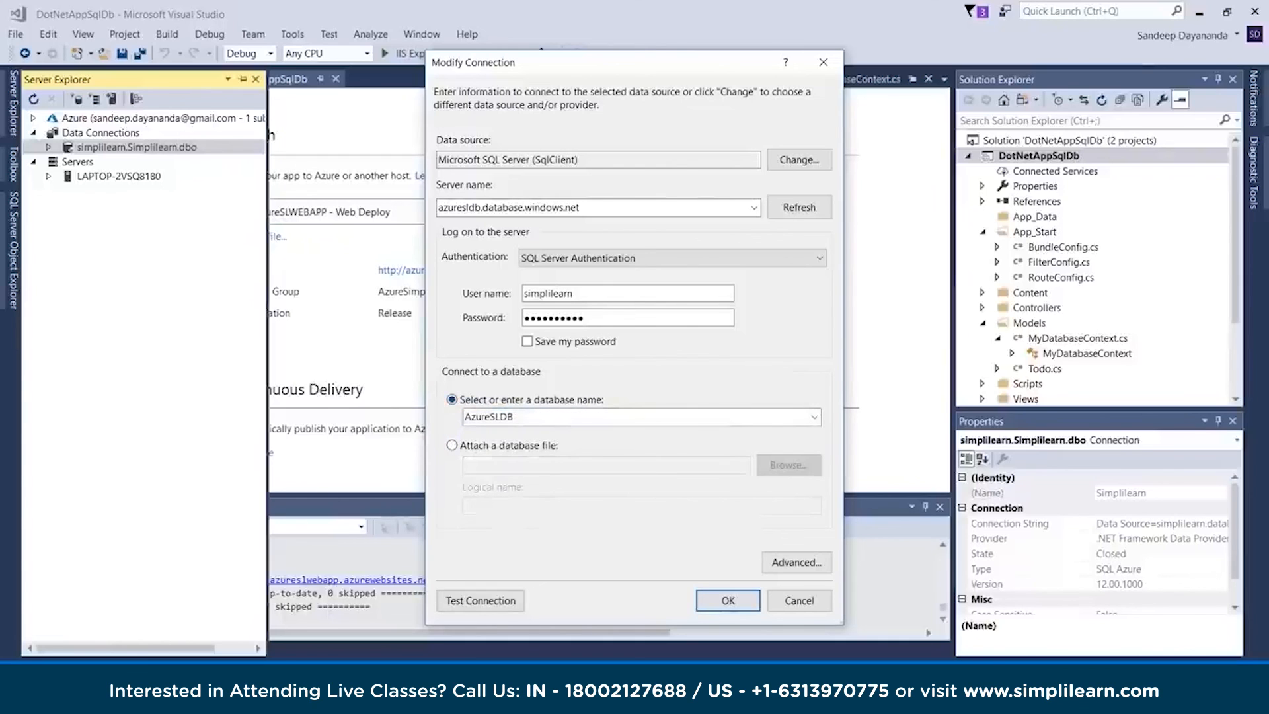
left_click(480, 600)
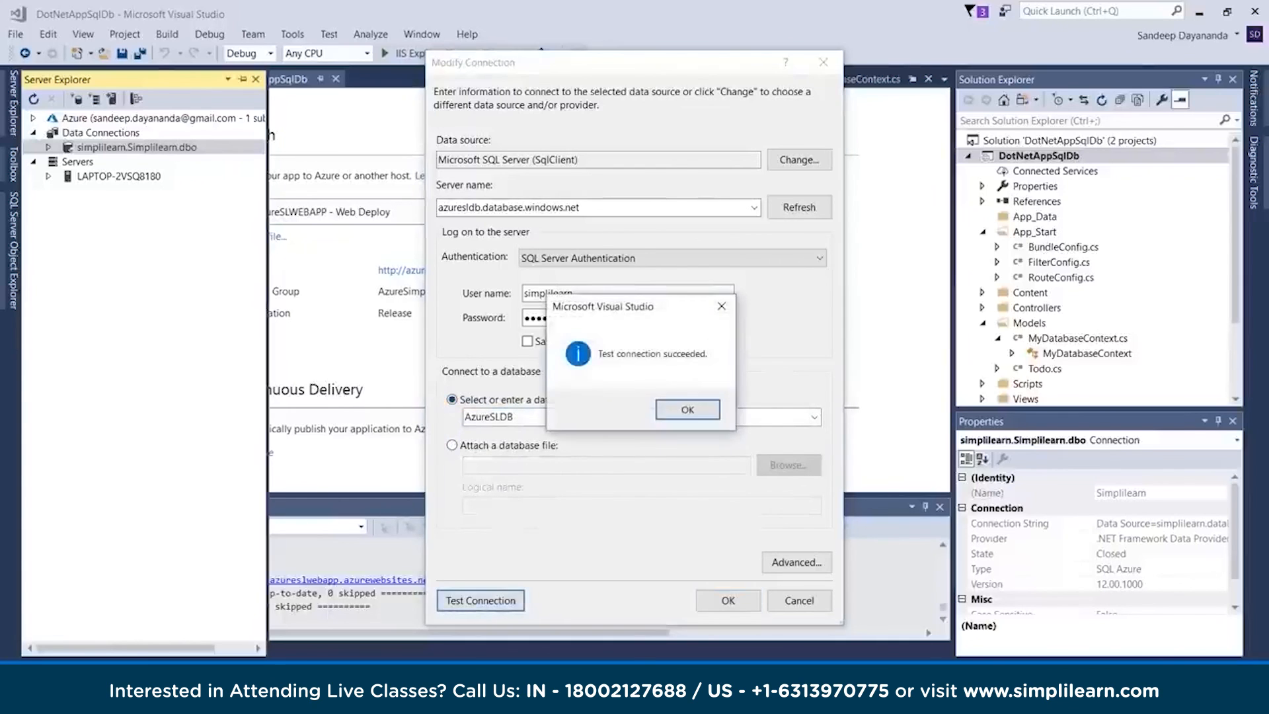
left_click(687, 409)
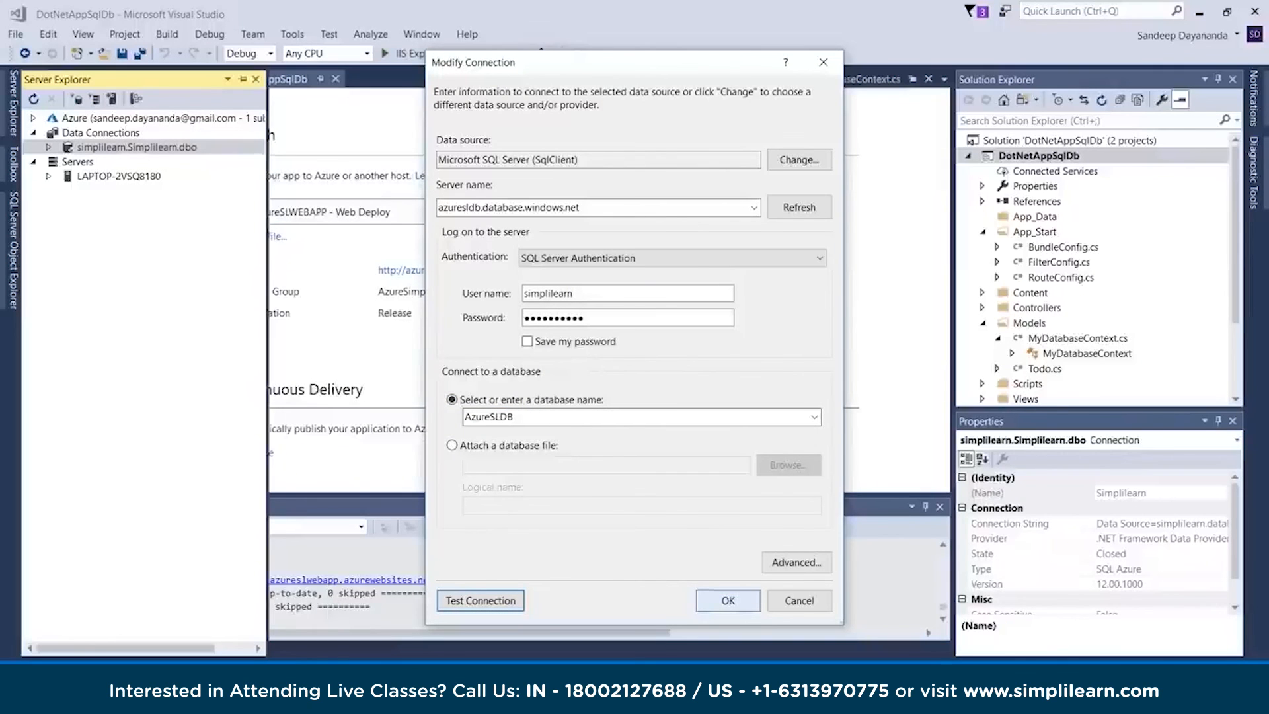
left_click(728, 600)
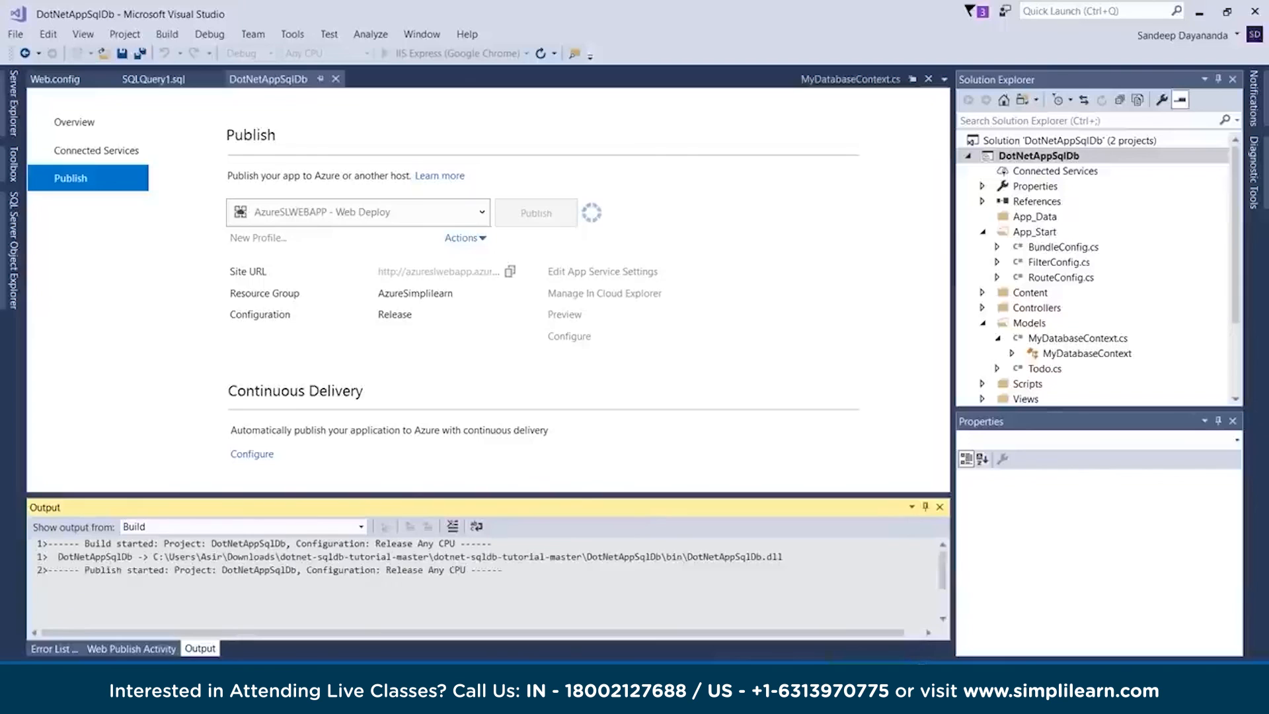
Switch to Chrome and view the published web app at azureslwebapp.azurewebsites.net
mouse_move(429, 684)
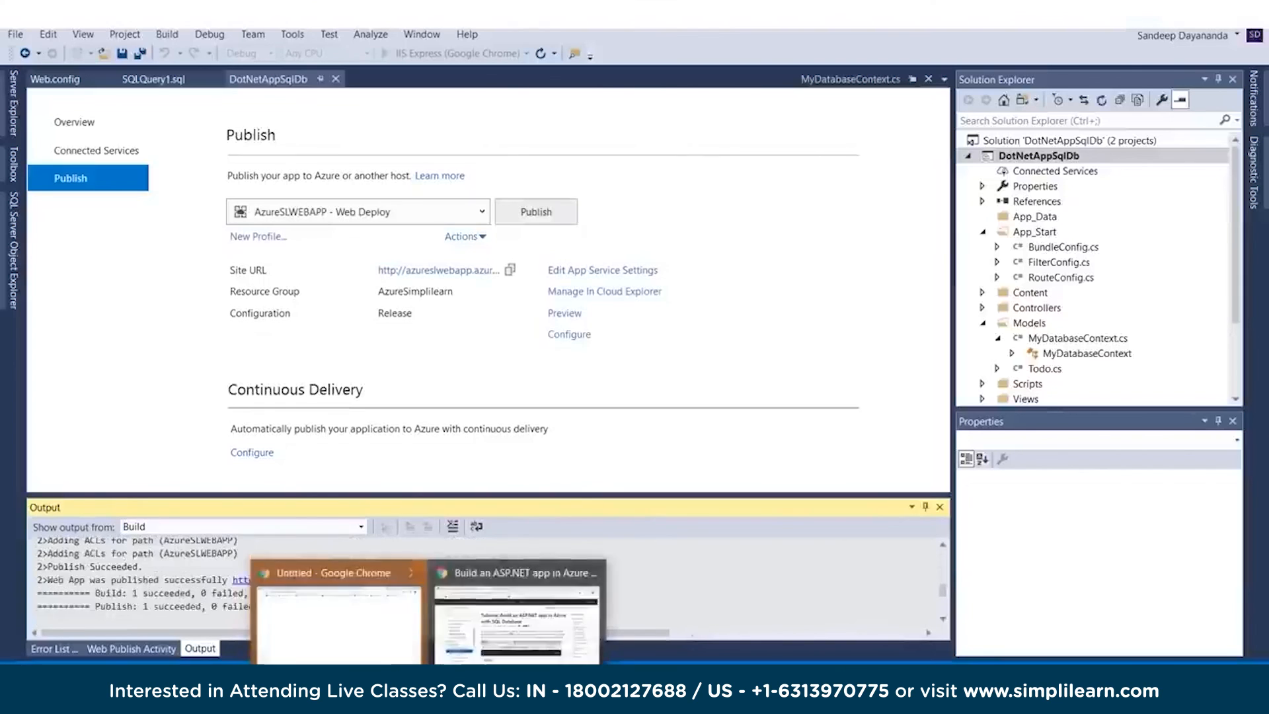
left_click(341, 611)
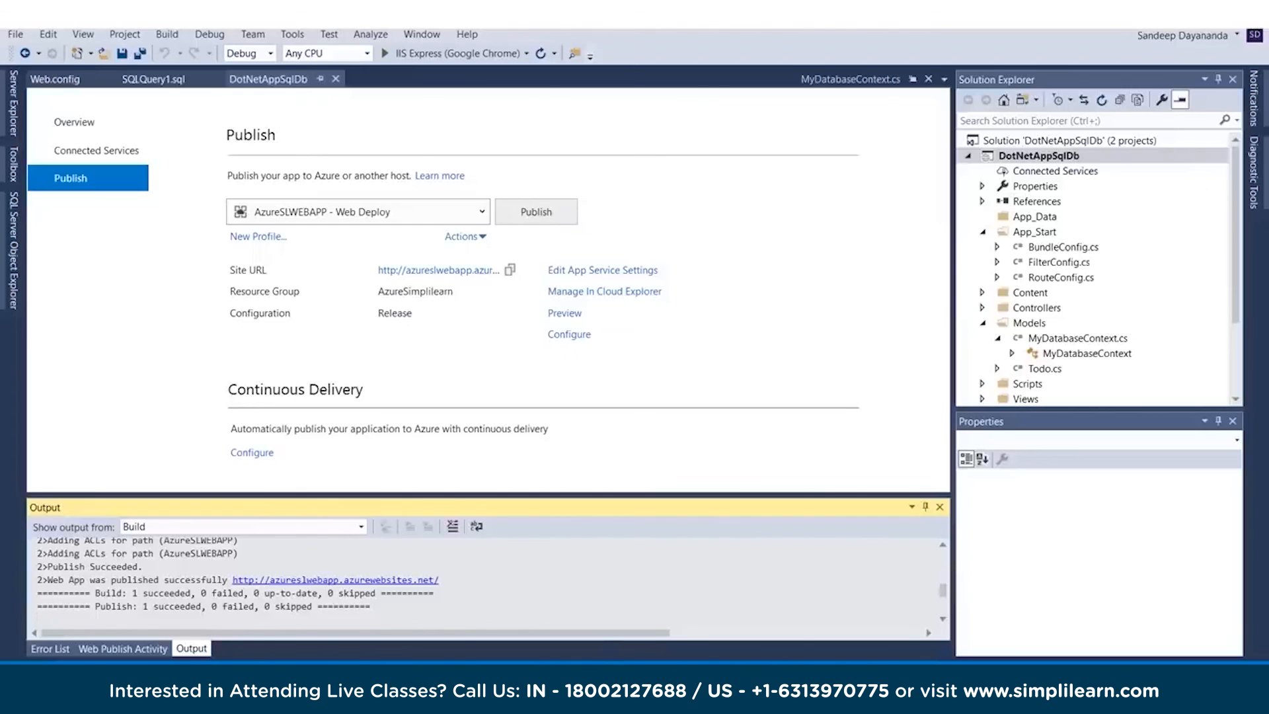
mouse_move(428, 684)
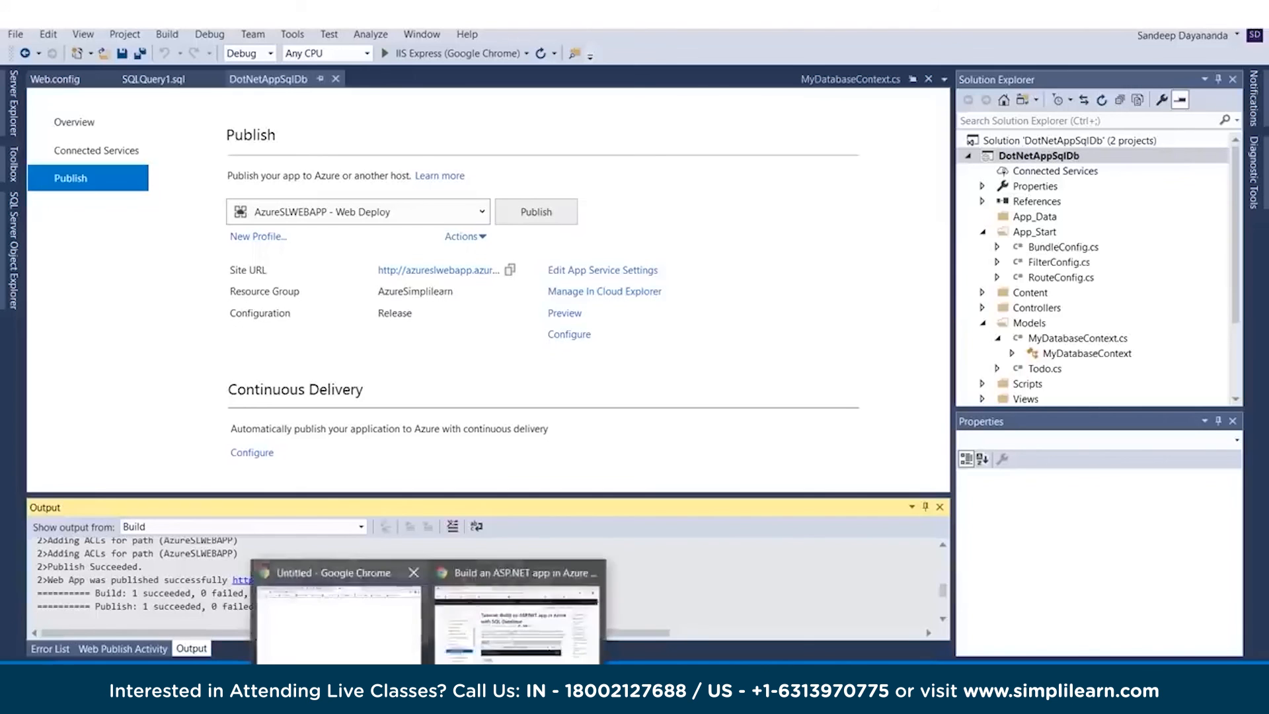
left_click(341, 611)
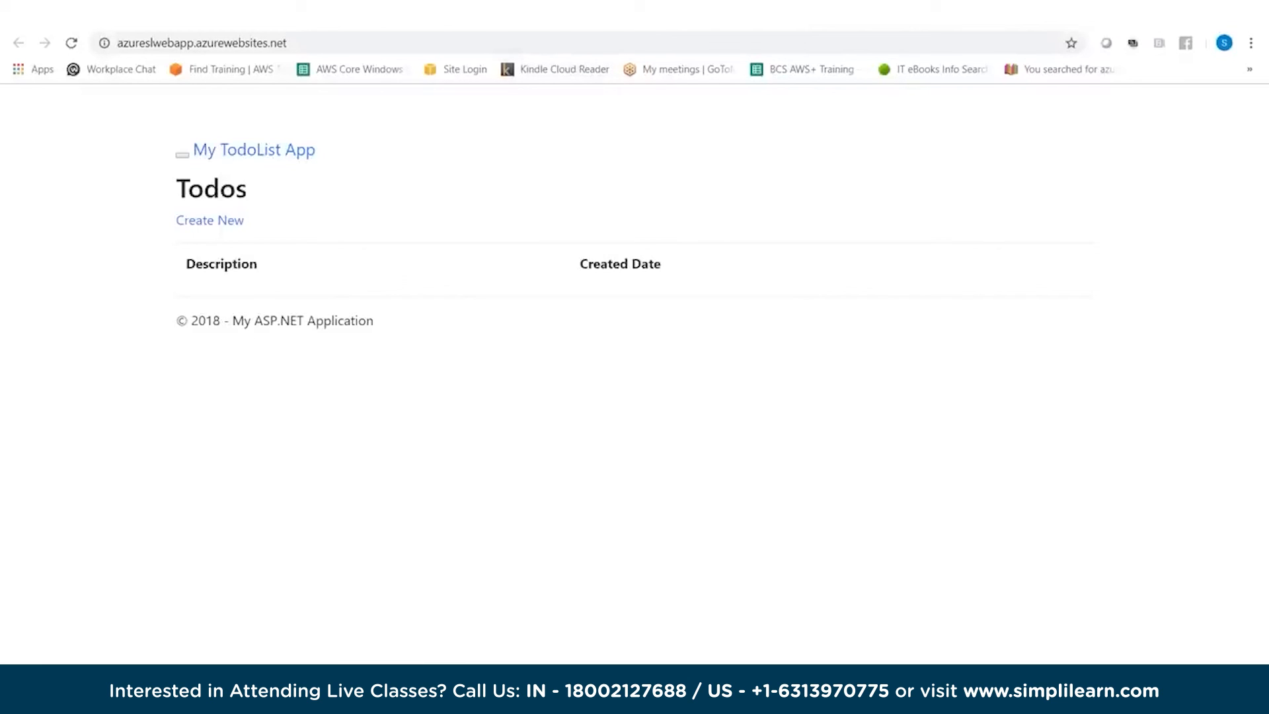
Create a todo with the description LearnAzure and check its entry in the Todos list
left_click(209, 220)
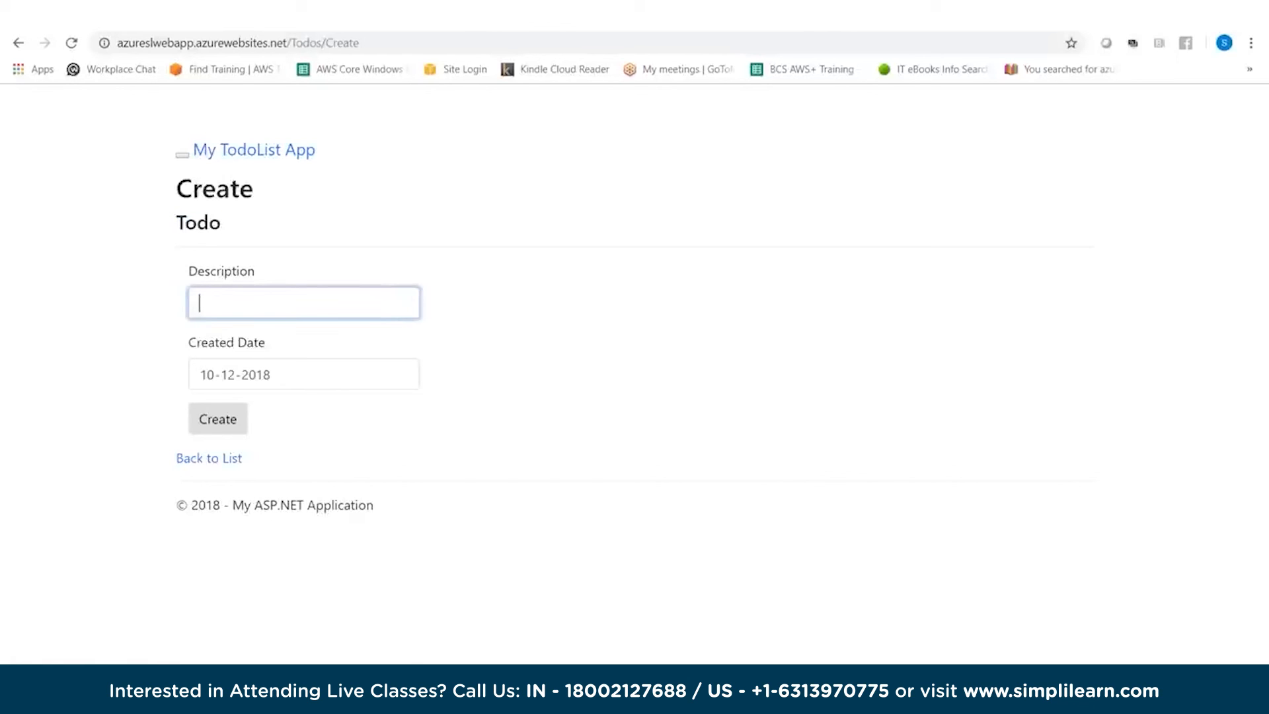
left_click(304, 303)
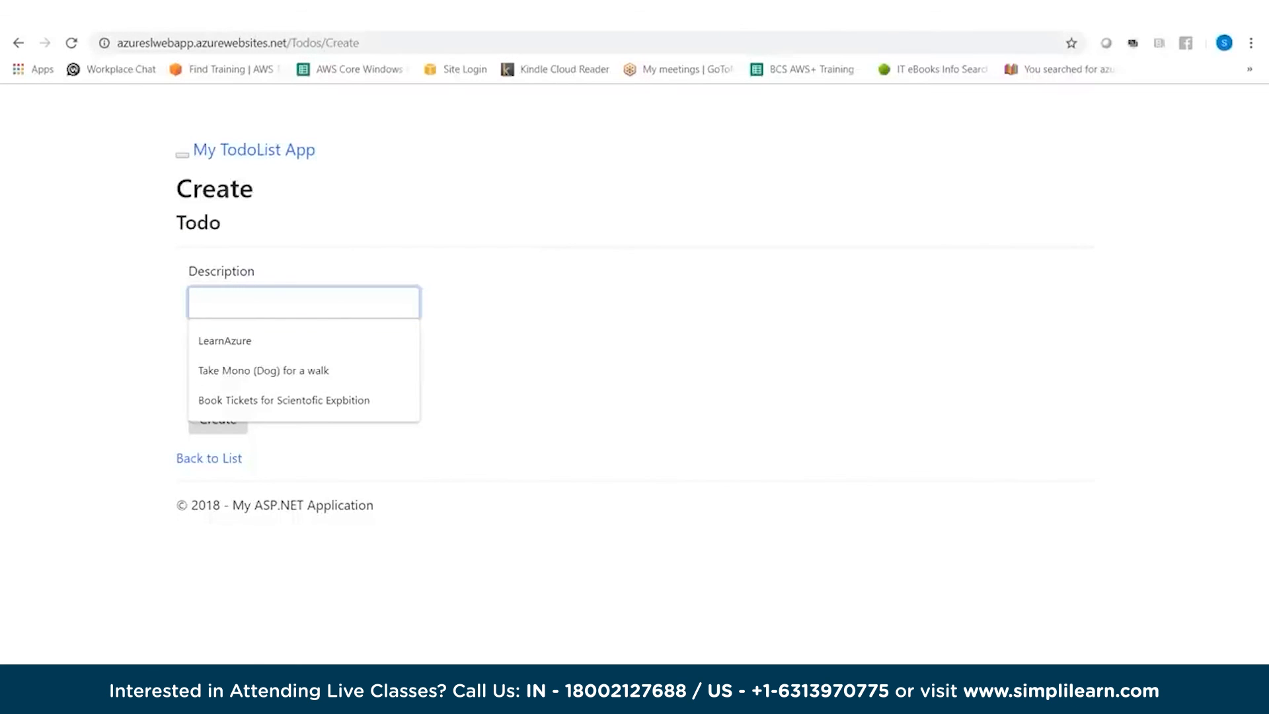
left_click(225, 341)
left_click(218, 419)
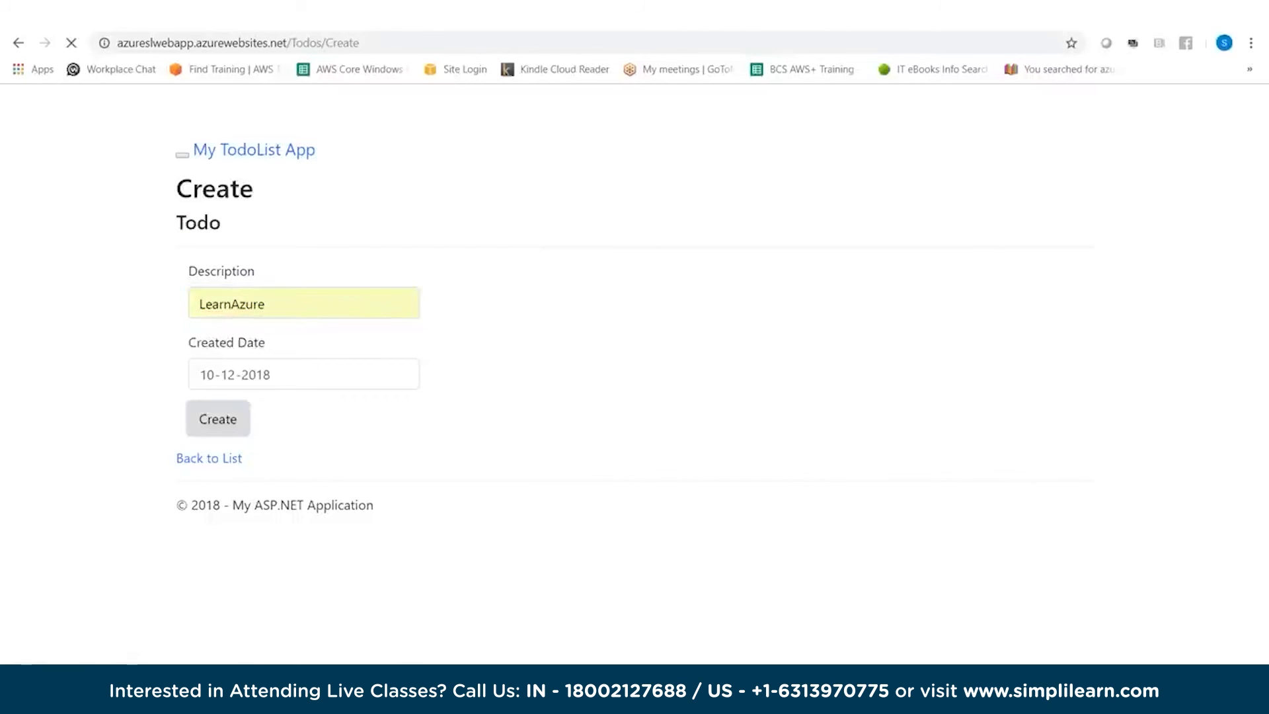
left_click_drag(192, 304, 253, 305)
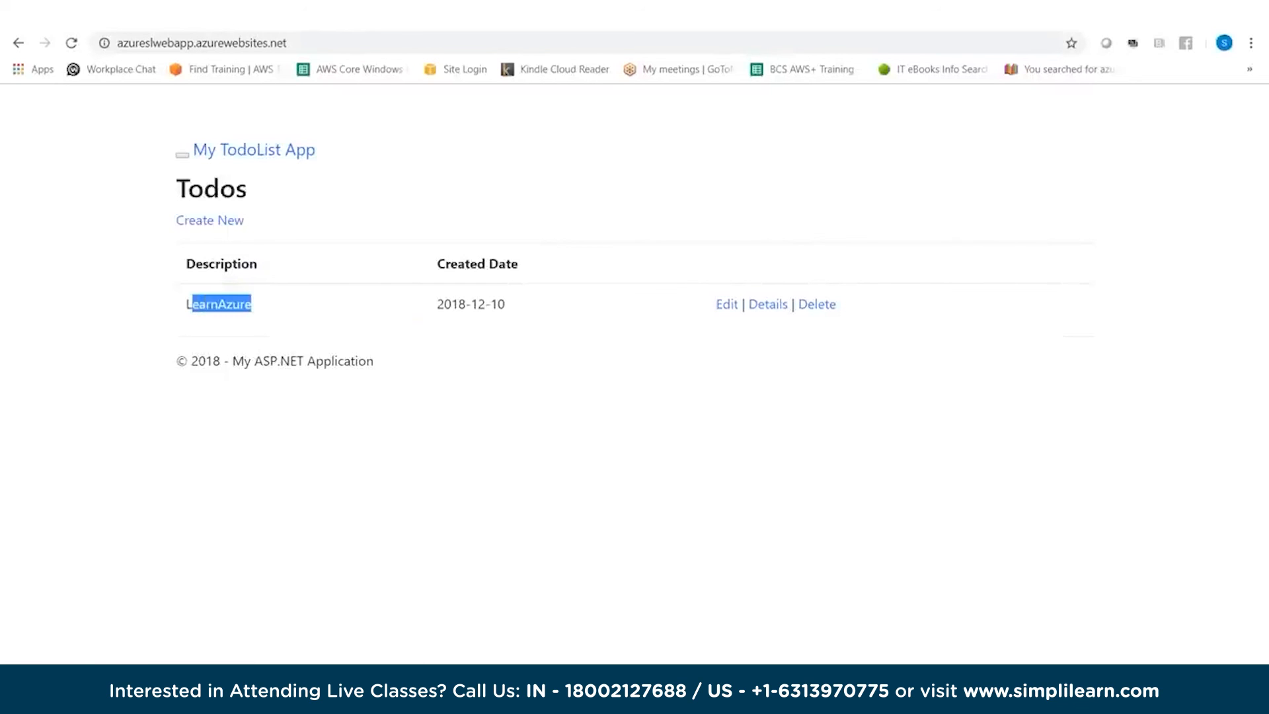
left_click(254, 305)
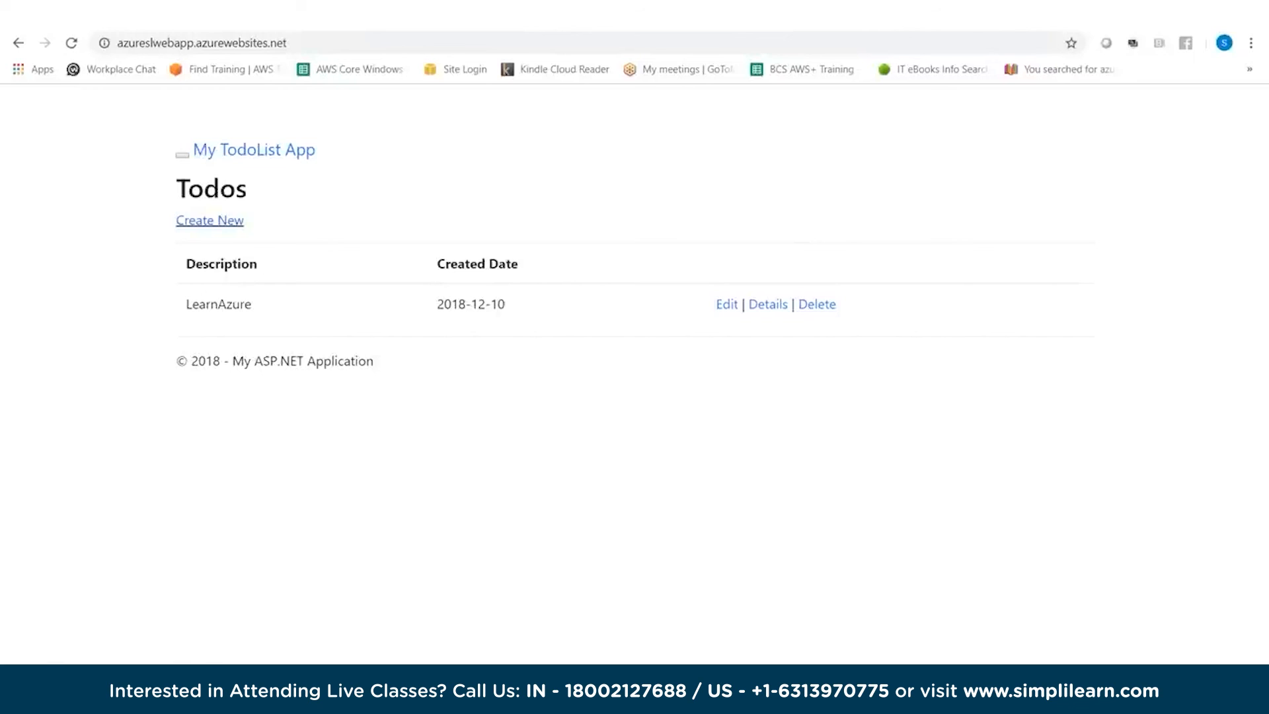
Create another todo with the description "Take Mono (Dog) for a walk"
left_click(209, 221)
left_click(304, 303)
left_click(263, 371)
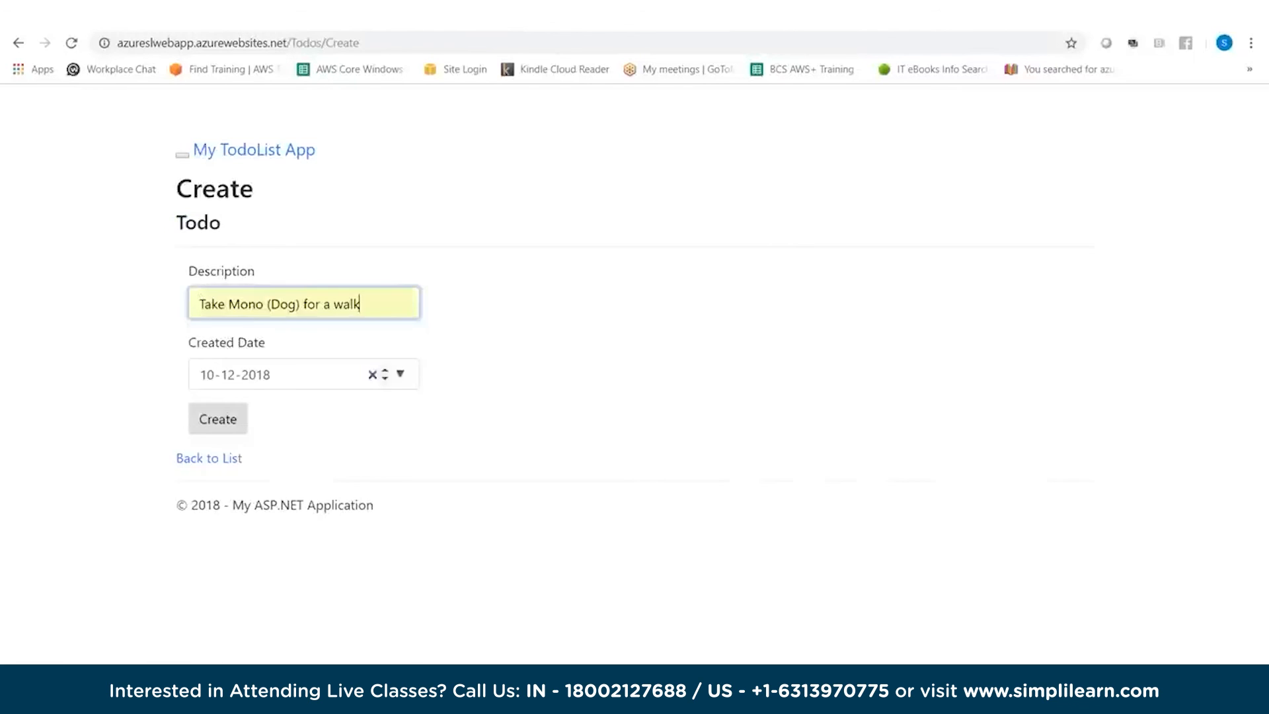
left_click(218, 419)
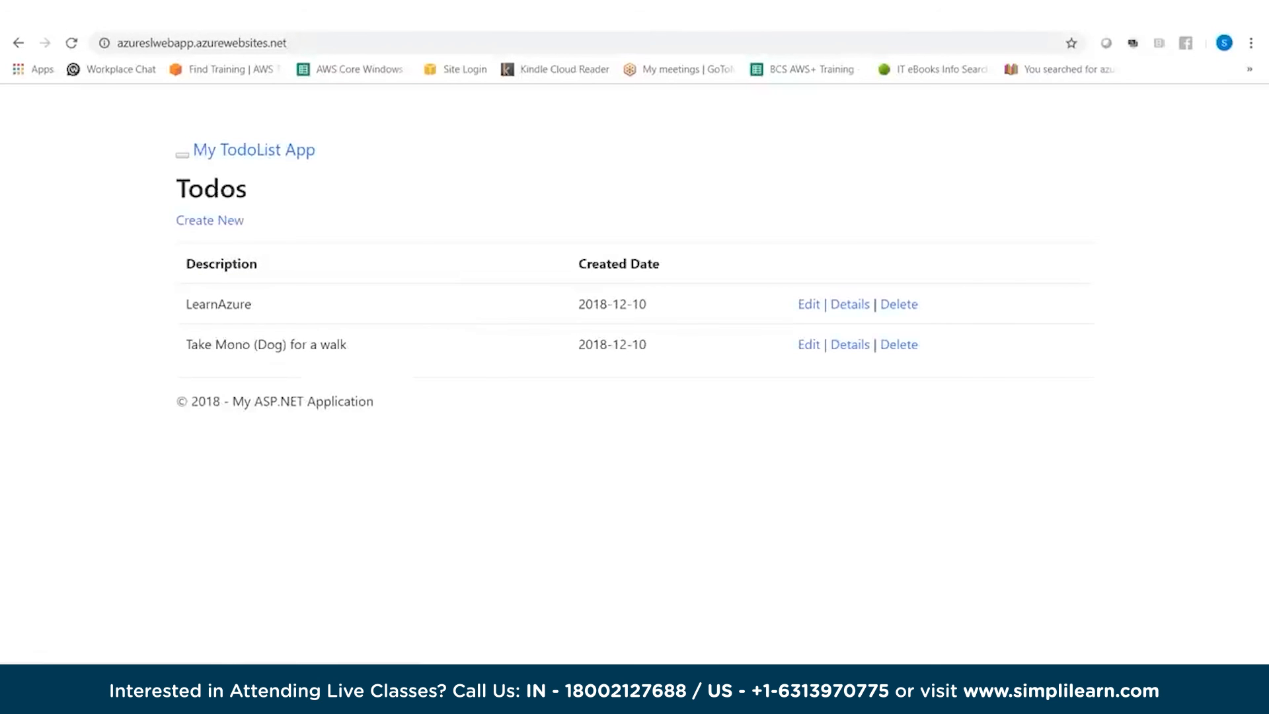
Start a third todo and fill its description with the suggested entry "Book Tickets for Scientofic Expbition"
left_click(209, 220)
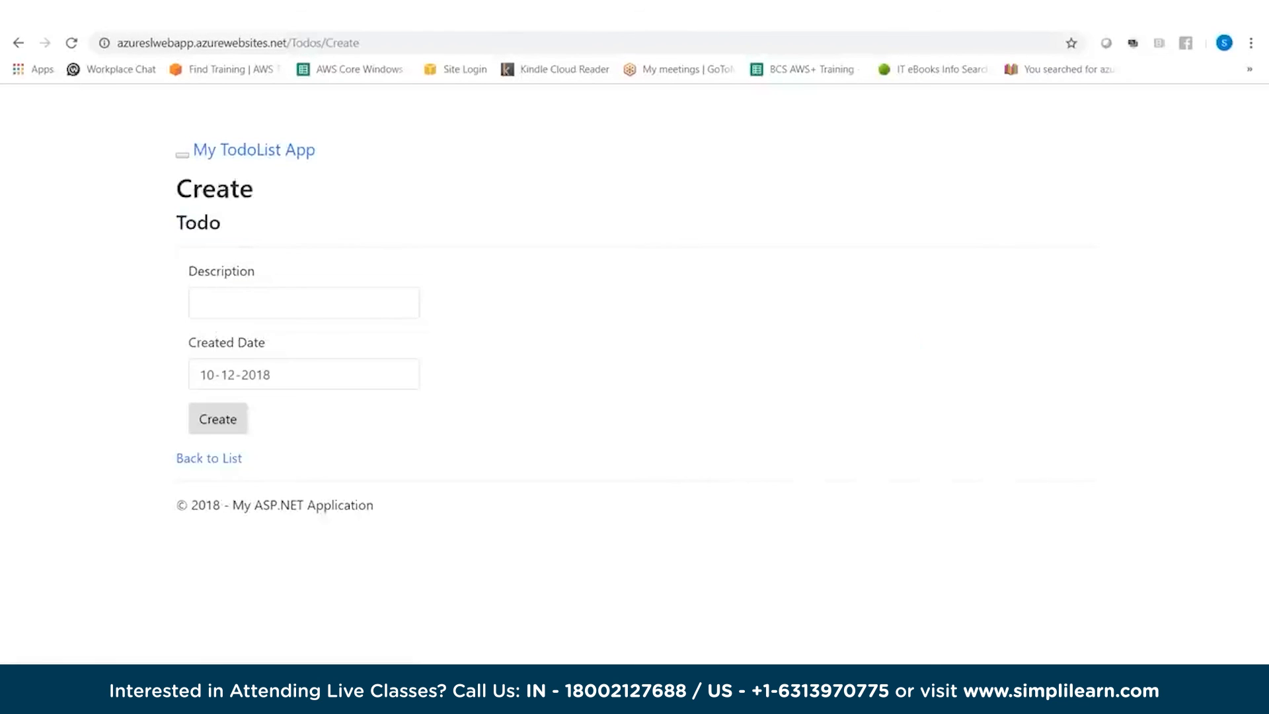
left_click(258, 302)
key("Down")
key("Down")
key("Down")
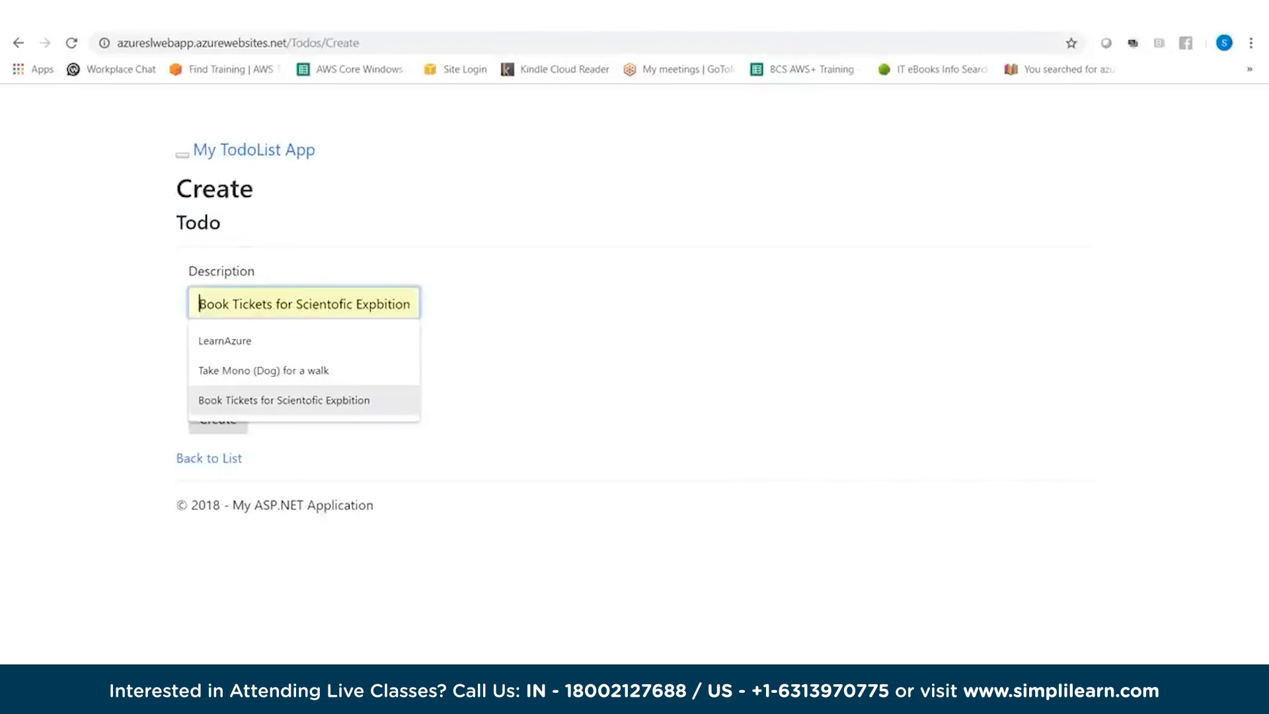
key("Return")
Correct the description's misspelled words to "Scientific Exhibition" using the spelling suggestions and create the todo
left_click(330, 304)
right_click(330, 304)
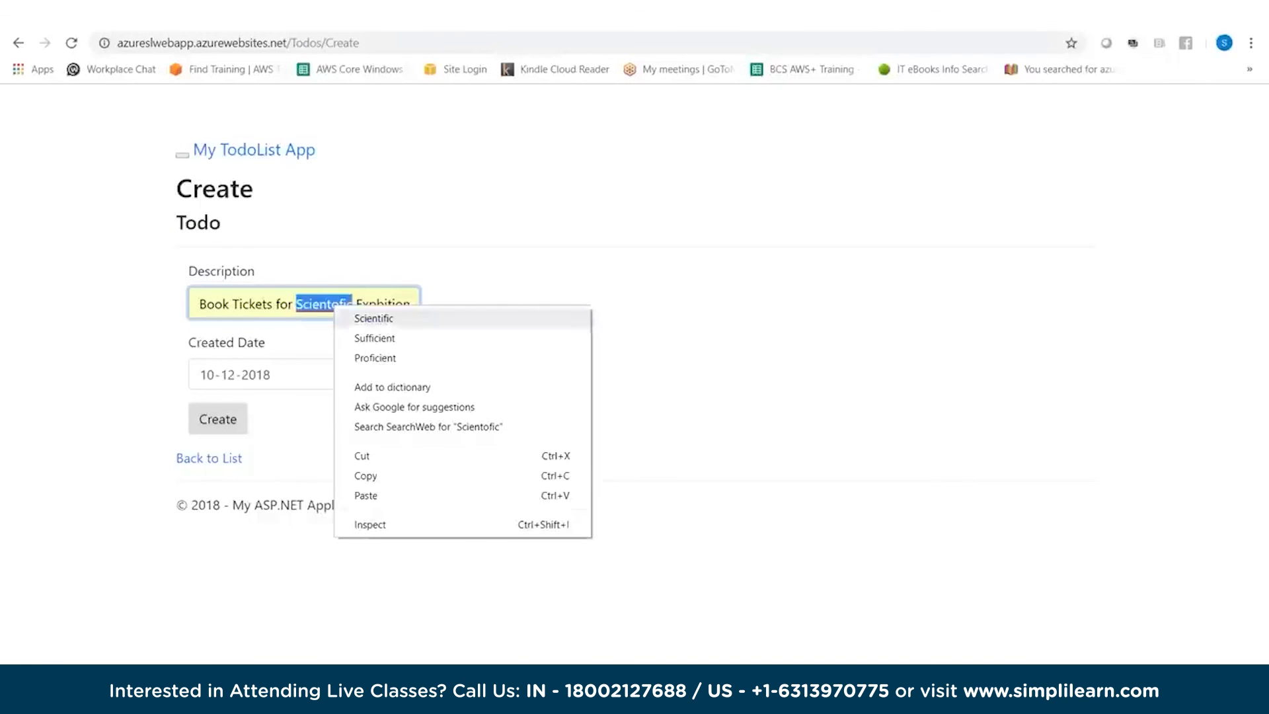
left_click(368, 317)
right_click(370, 304)
left_click(398, 314)
left_click(218, 418)
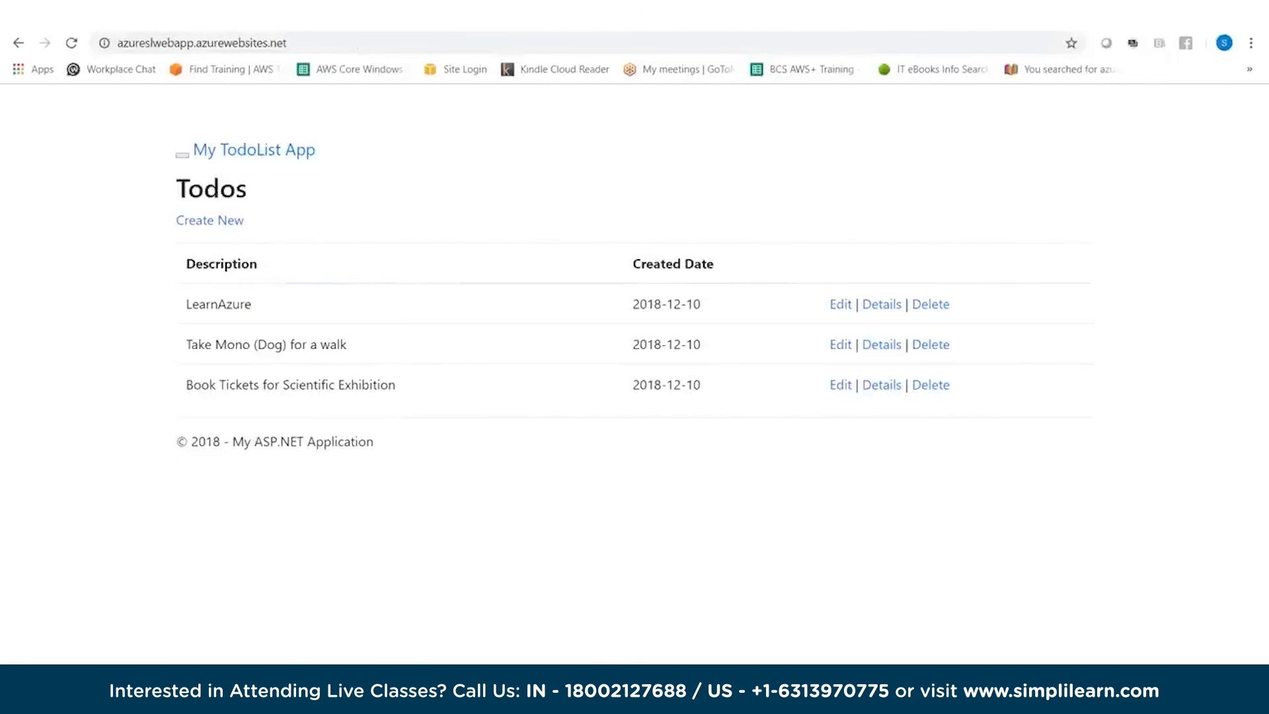